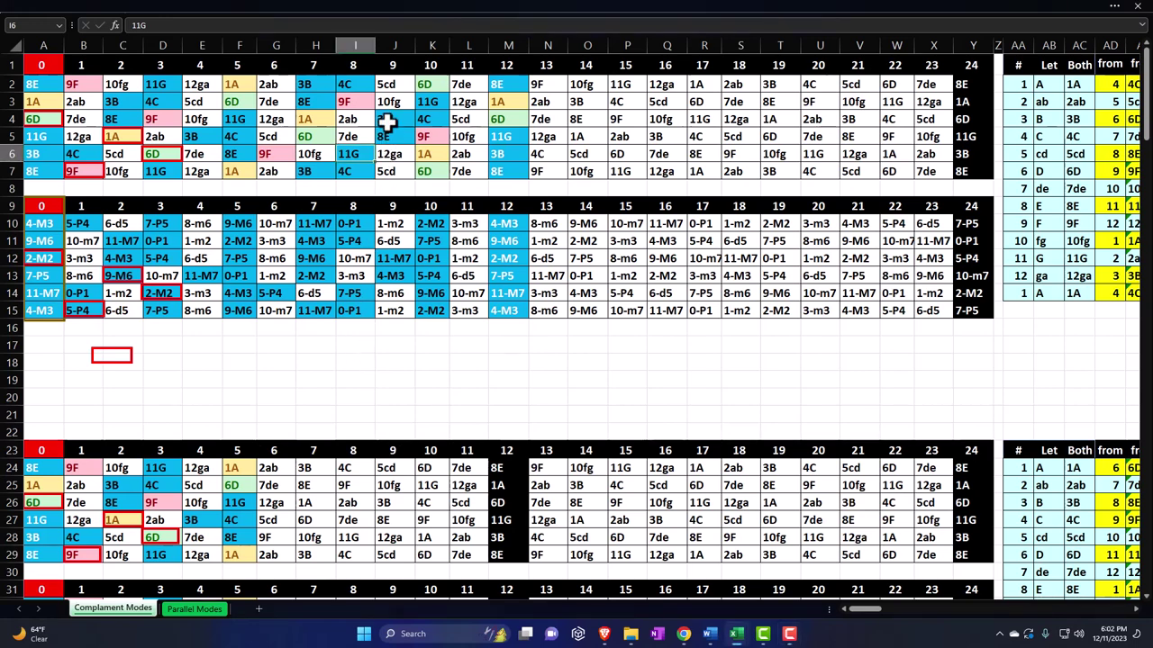
Check the note in J4 and the XLOOKUP formula in I11, then select J8 in blank row 8.
left_click(390, 120)
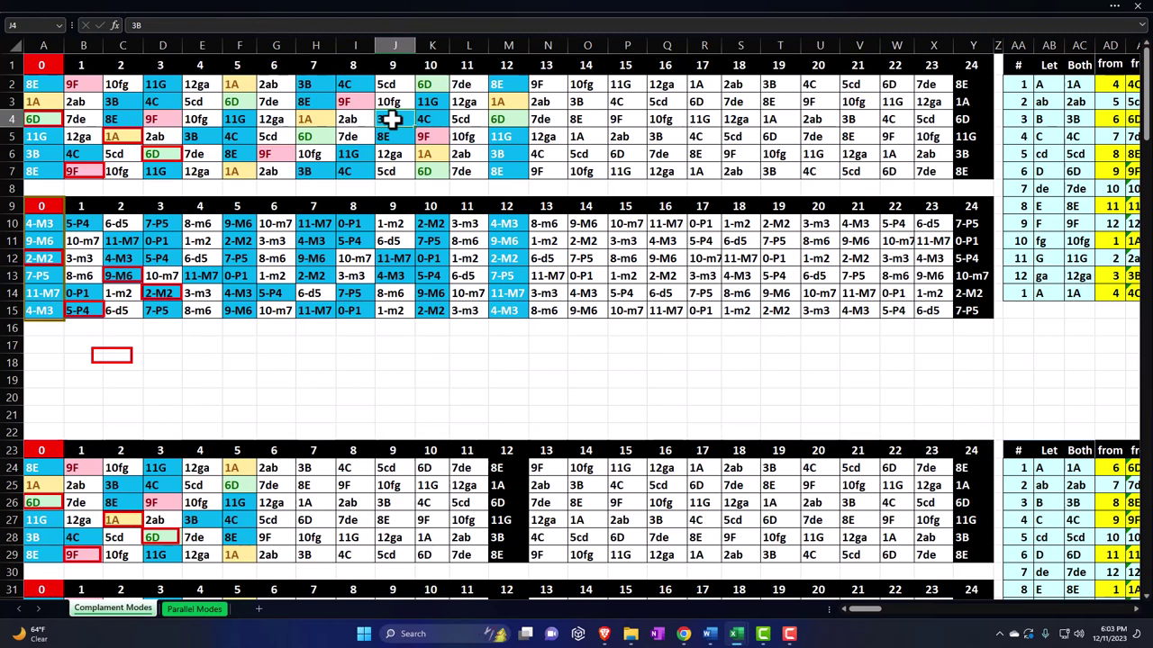
left_click(351, 238)
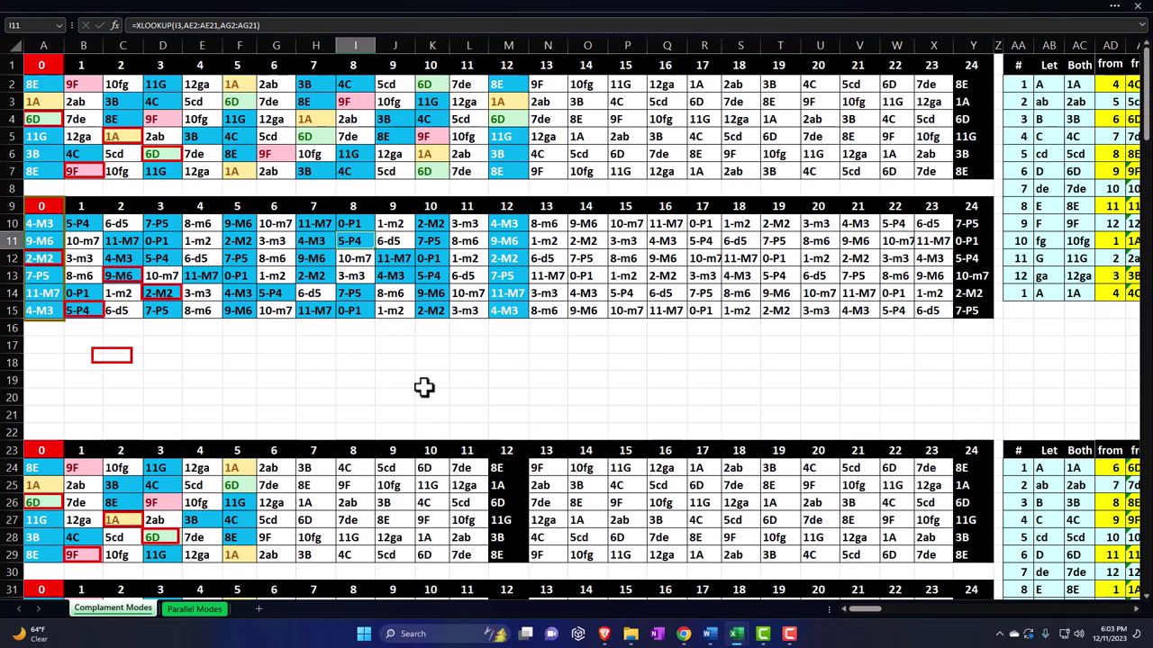
left_click(380, 184)
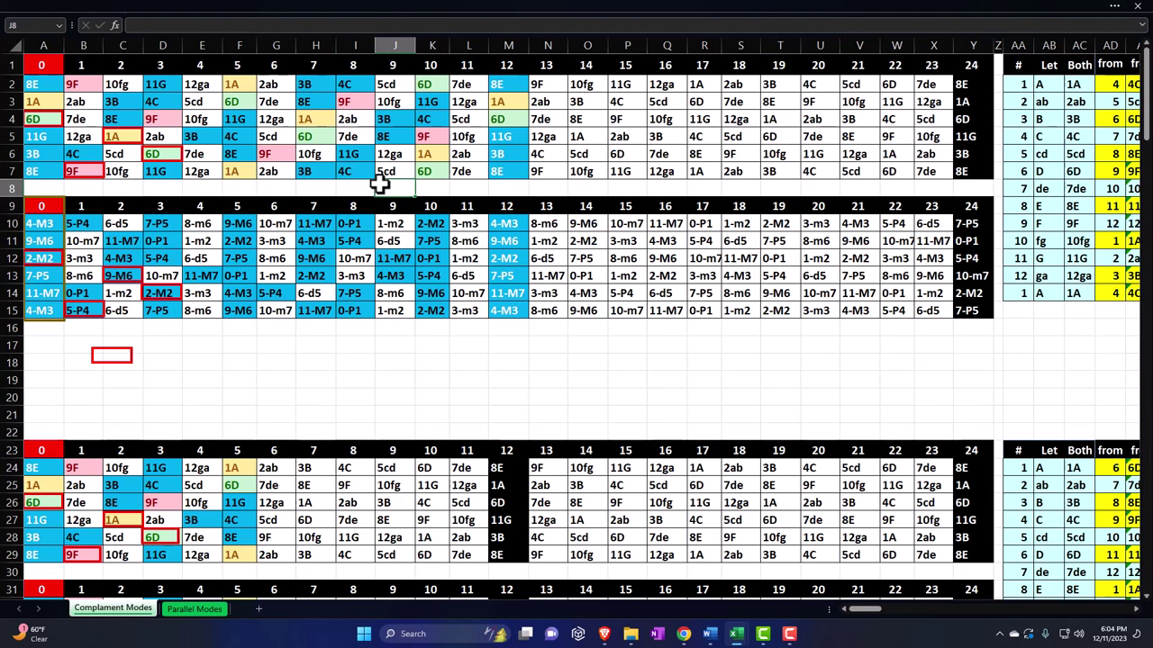
Jump along row 8 past the lookup and scale tables to the roman-numeral chord column AU.
key("Right")
key("Right")
key("Right")
key("Right")
key("Right")
key("Right")
key("Right")
key("Right")
key("Right")
key("Right")
key("Right")
key("Right")
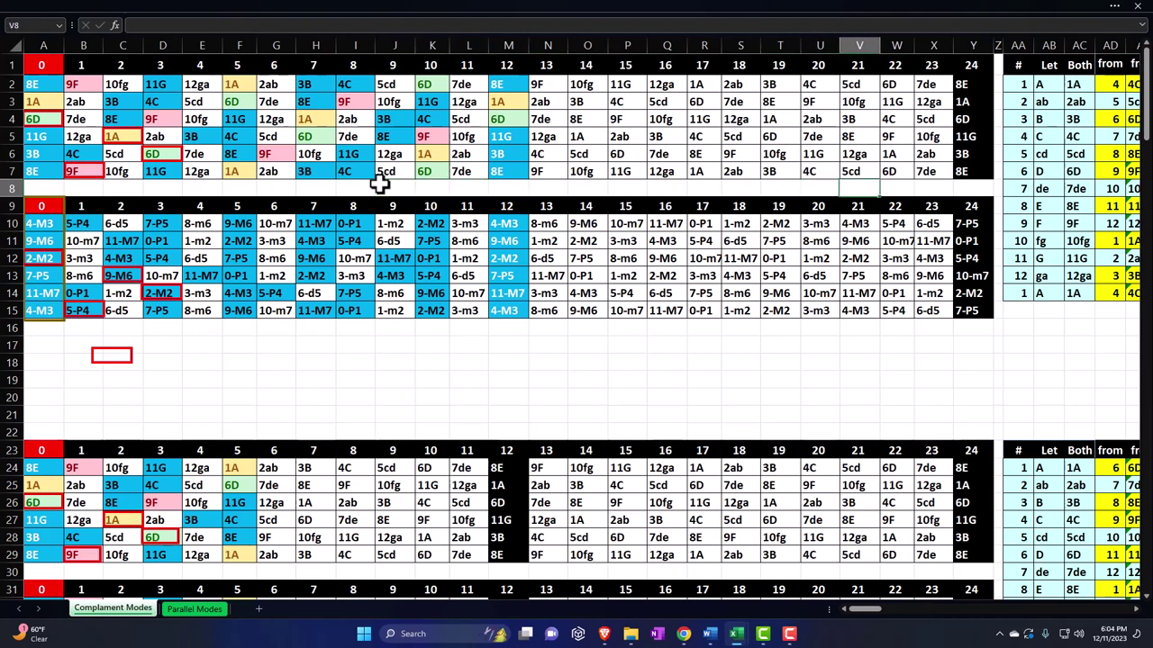
key("Right")
key("Right")
key("Right")
key("Right")
key("Right")
key("Right")
key("Right")
key("Right")
key("Right")
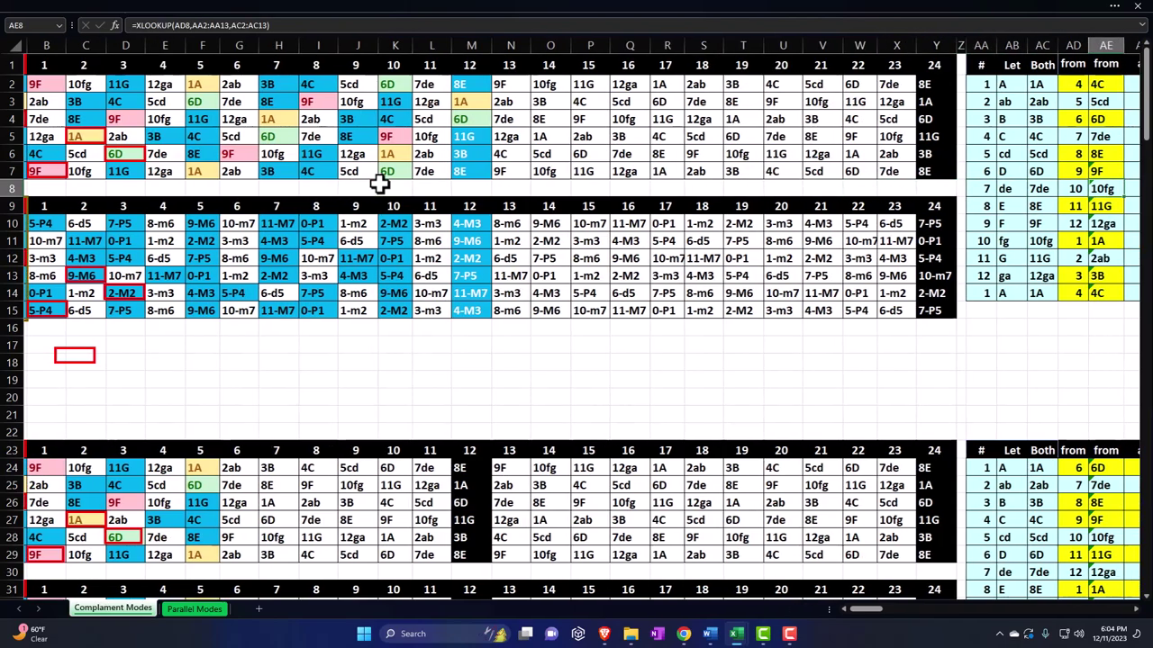
key("Right")
key("Right")
key("Right")
key("Right")
key("Right")
key("Right")
key("Right")
key("Right")
key("Right")
key("Right")
key("Right")
key("Right")
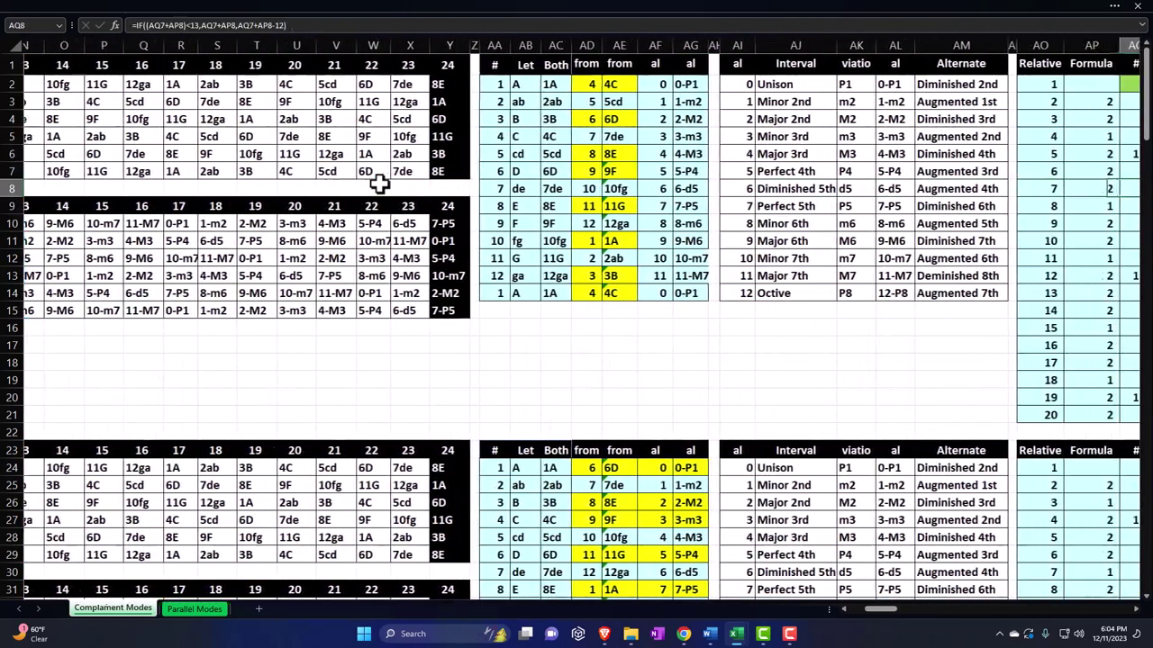
key("Right")
key("Right")
key("Right")
key("Right")
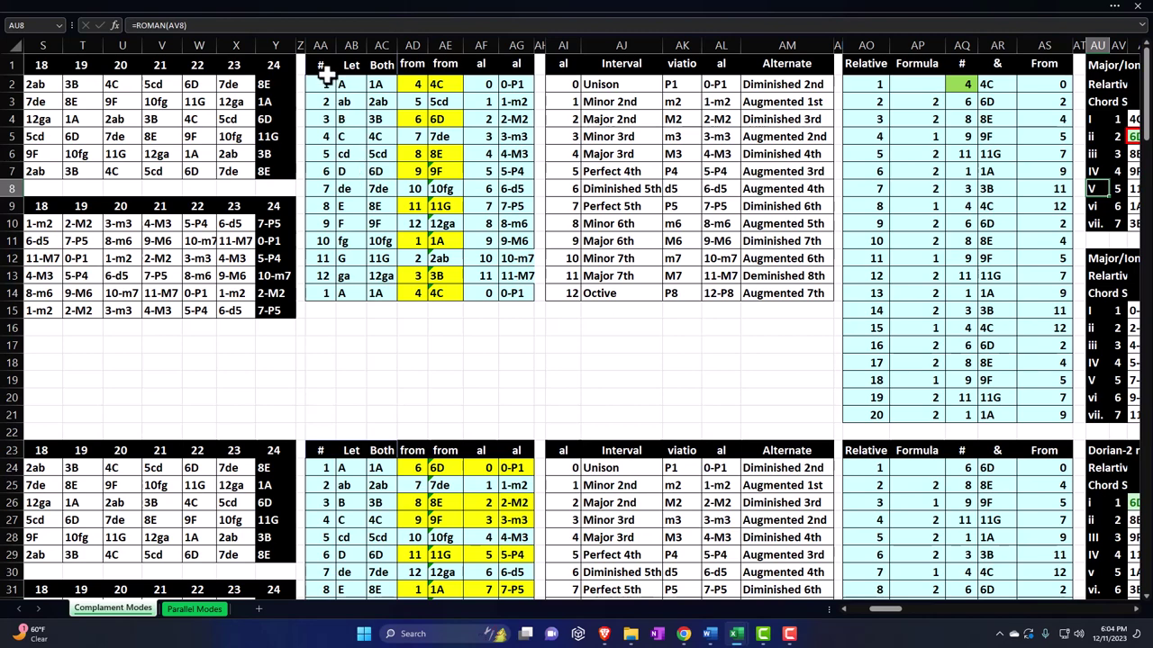
left_click_drag(320, 65, 351, 135)
left_click_drag(363, 208, 373, 291)
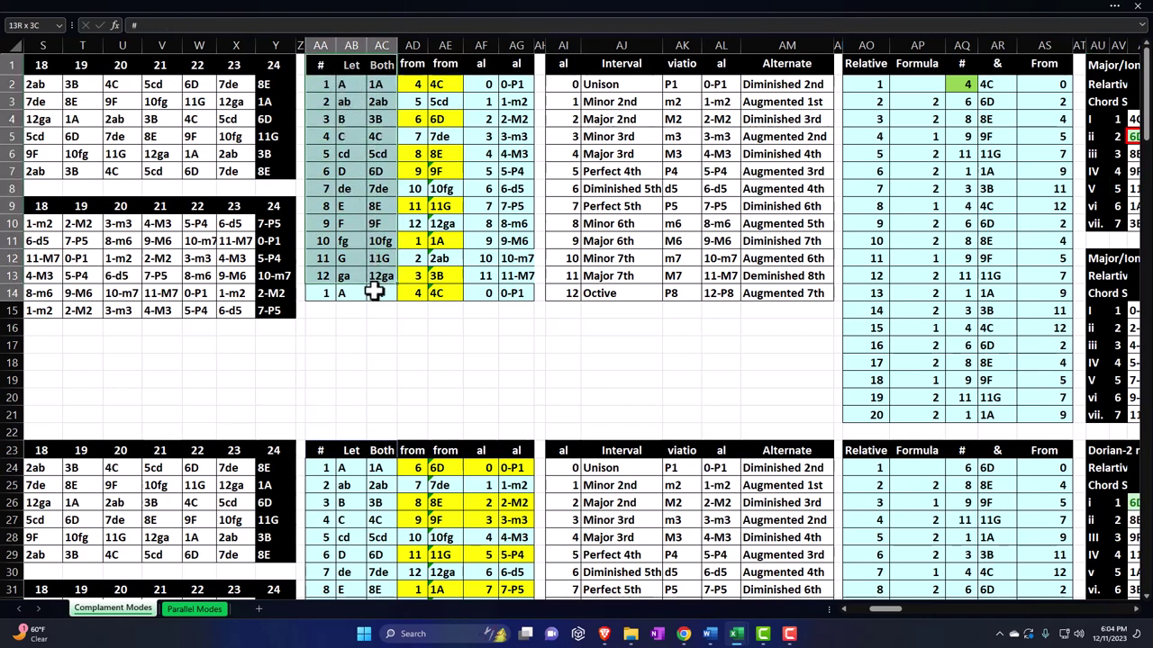
left_click_drag(347, 90, 343, 292)
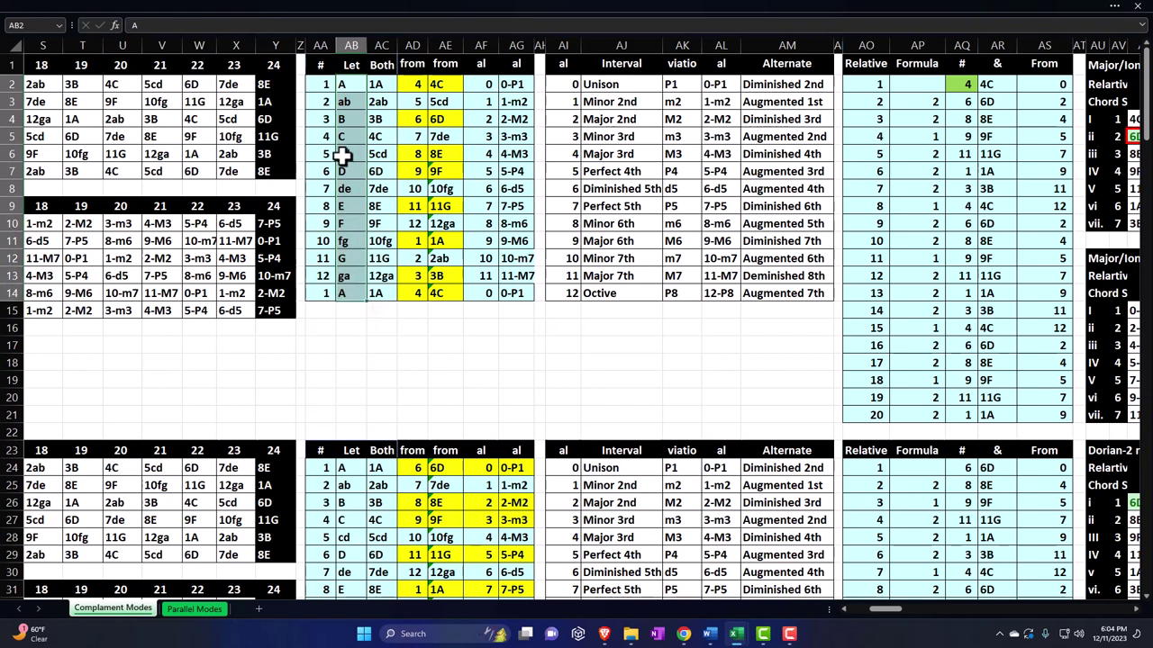
left_click(344, 103)
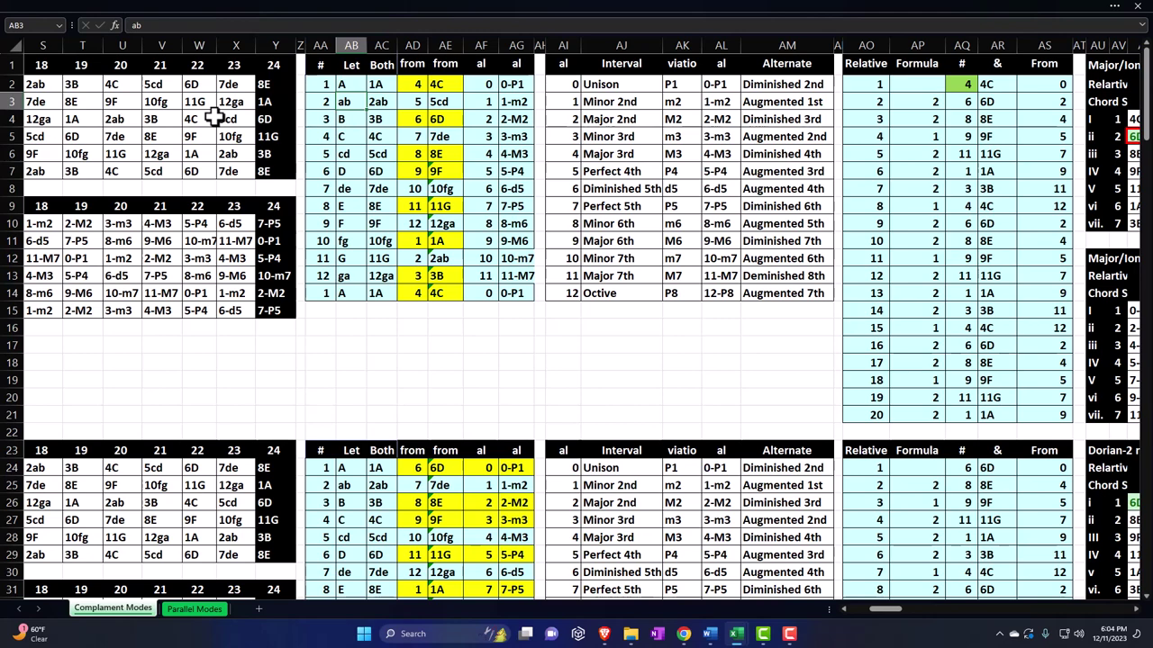
key("Left")
key("Up")
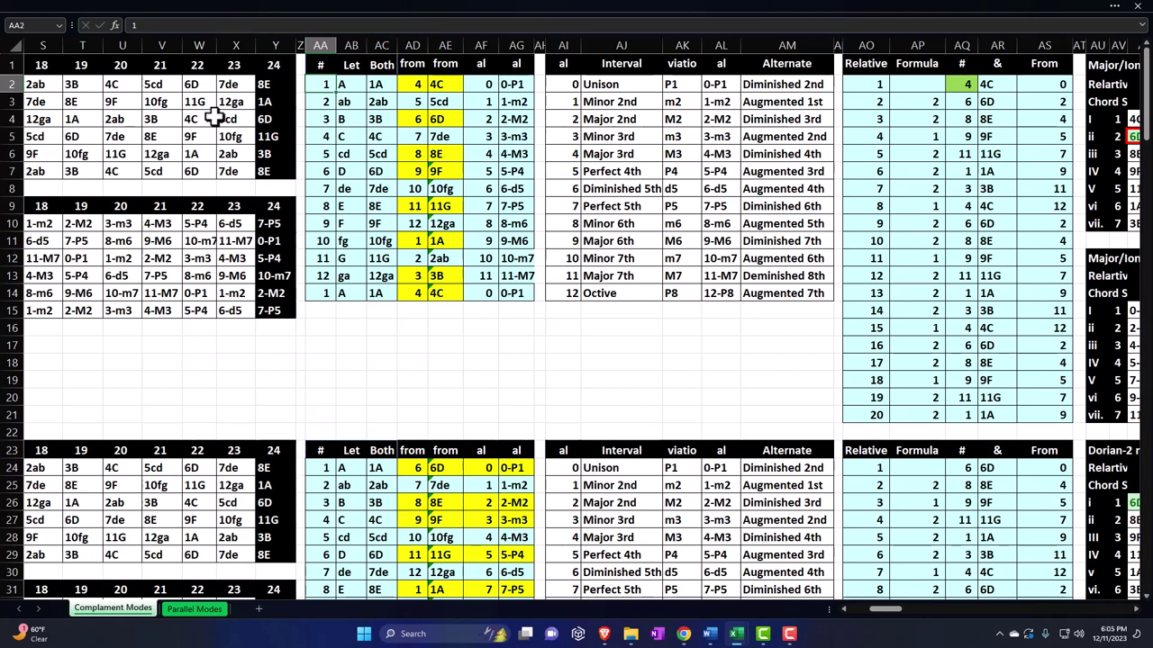
key("Right")
key("Right")
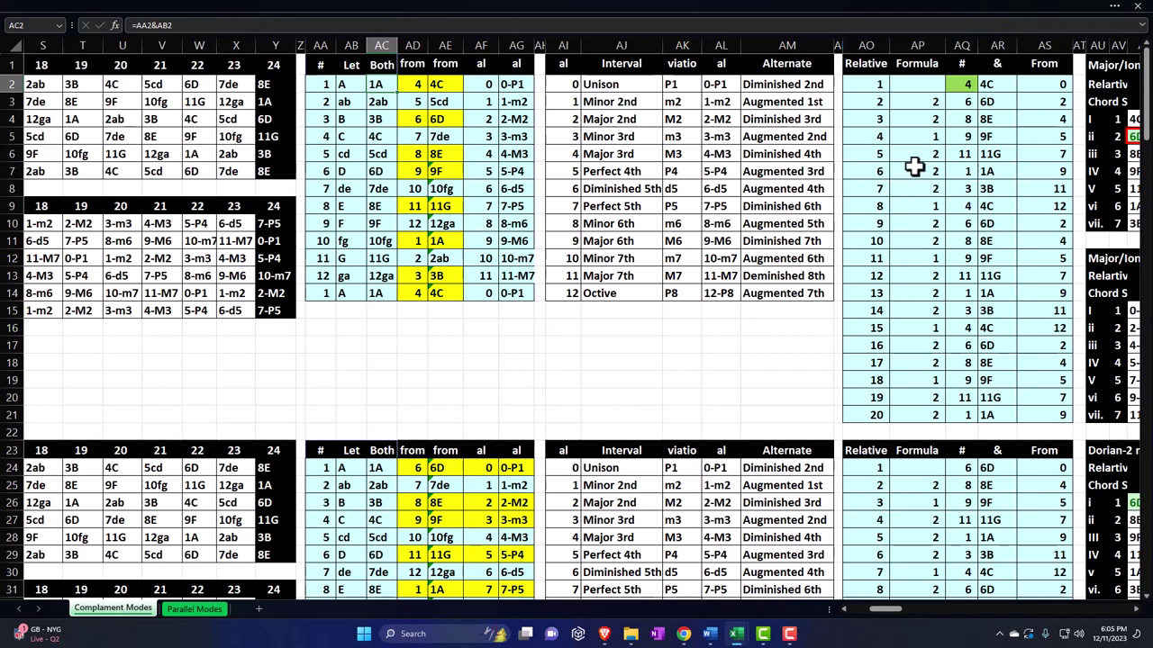
left_click(960, 85)
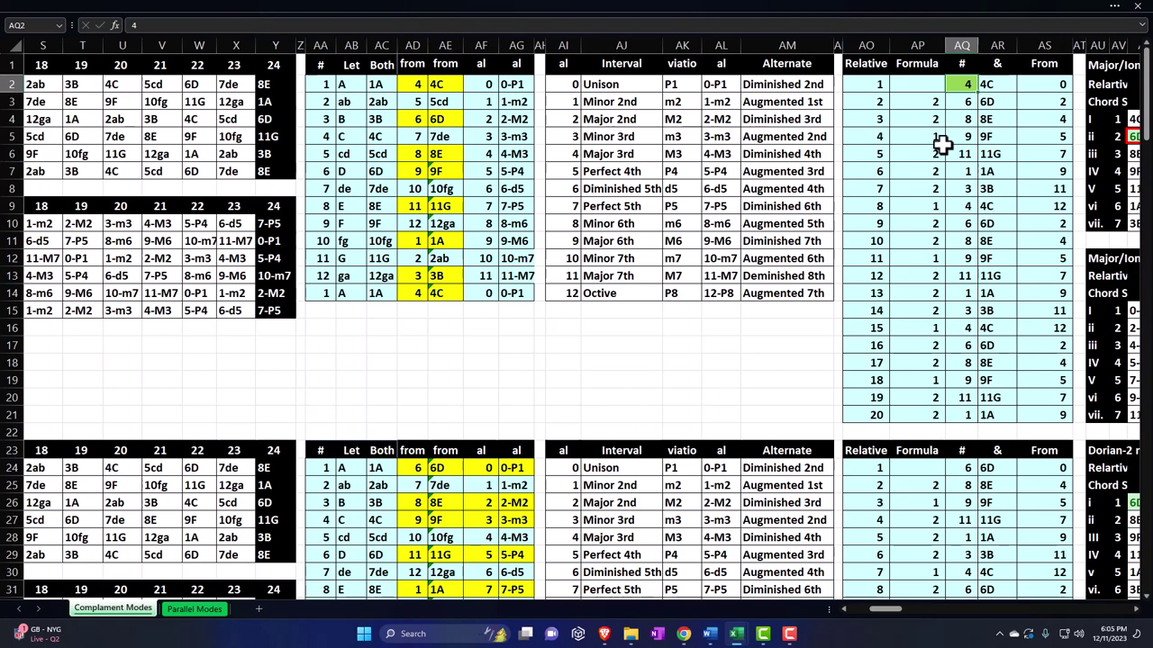
key("Down")
key("Left")
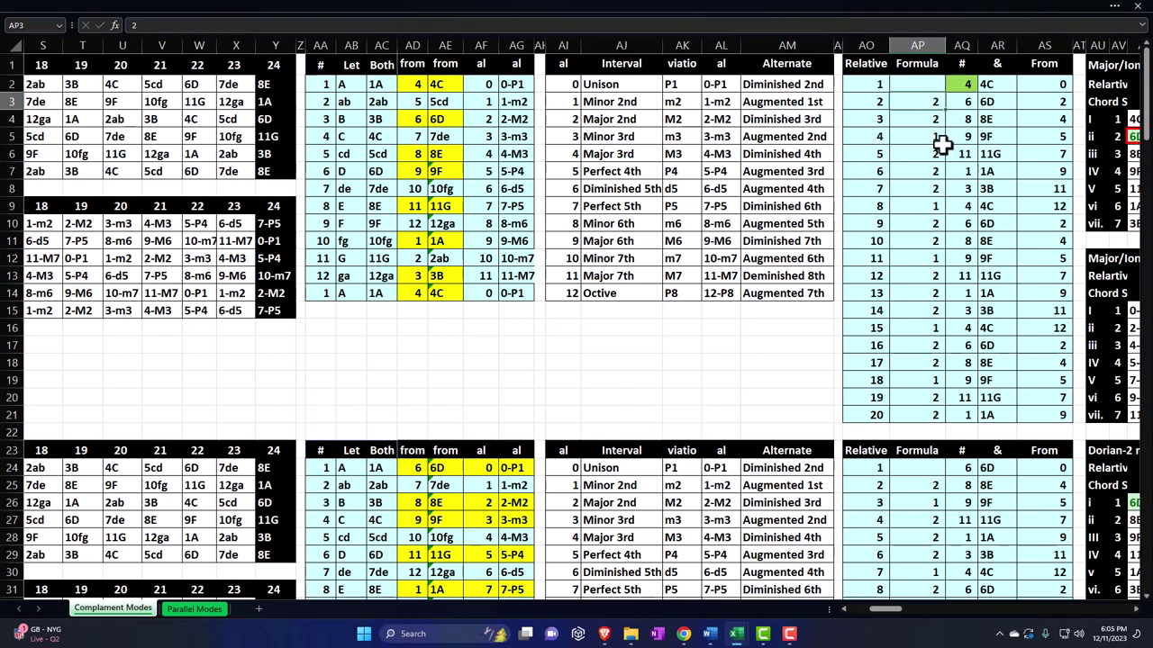
key("Down")
key("Down")
key("Down")
key("Down")
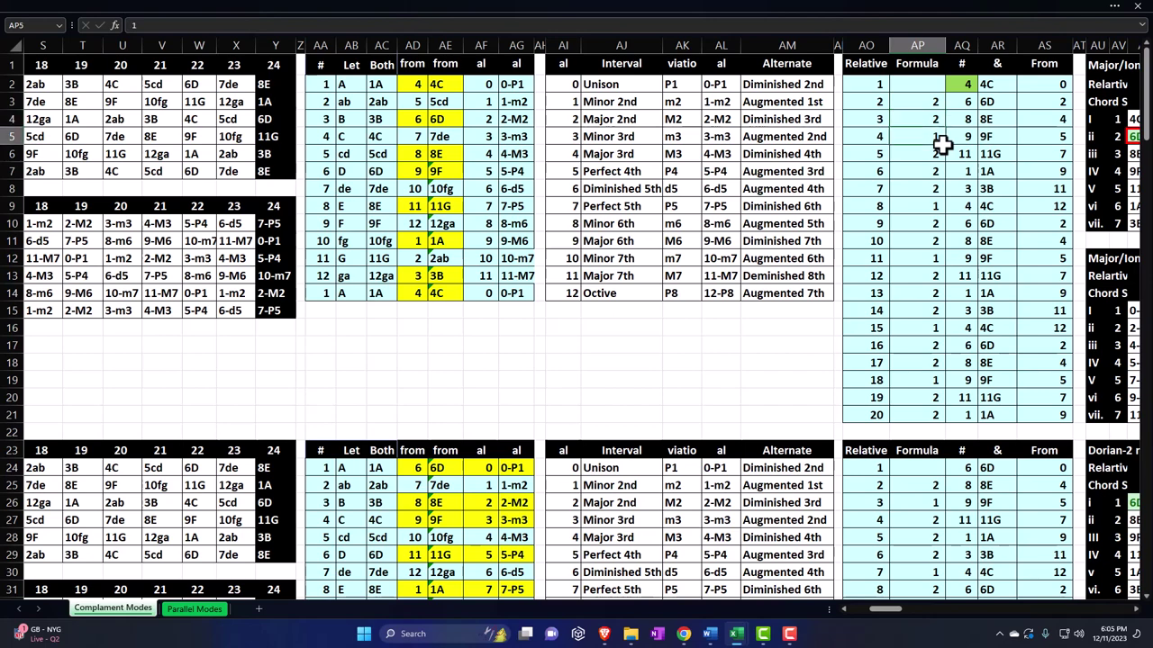
key("Down")
key("Down")
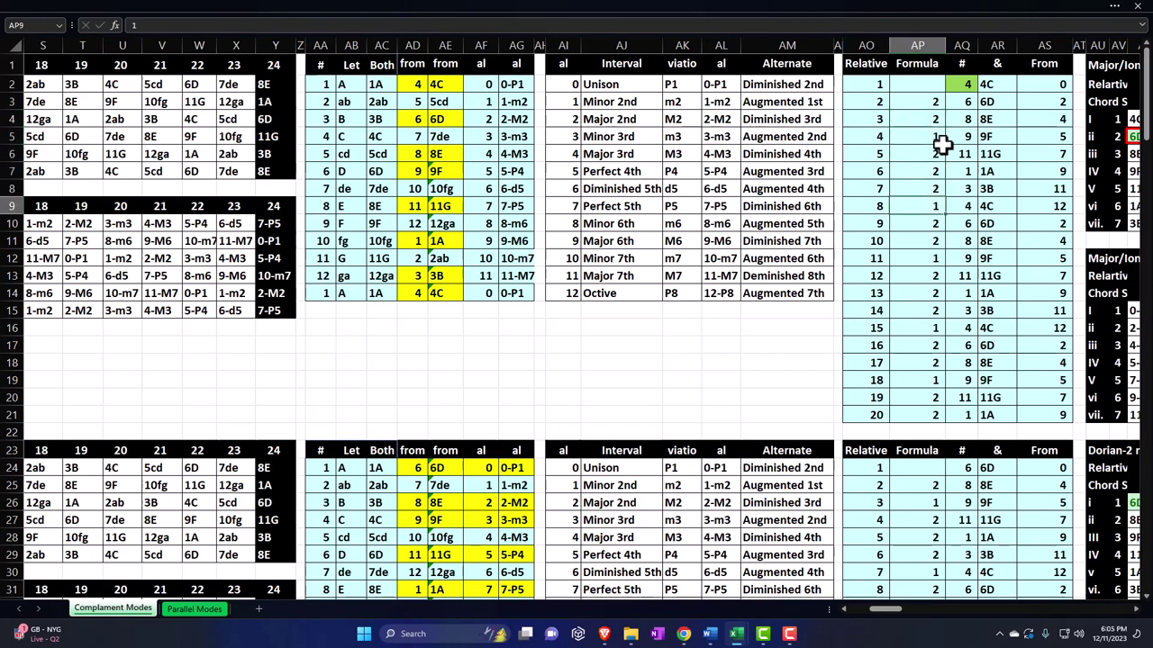
left_click(962, 86)
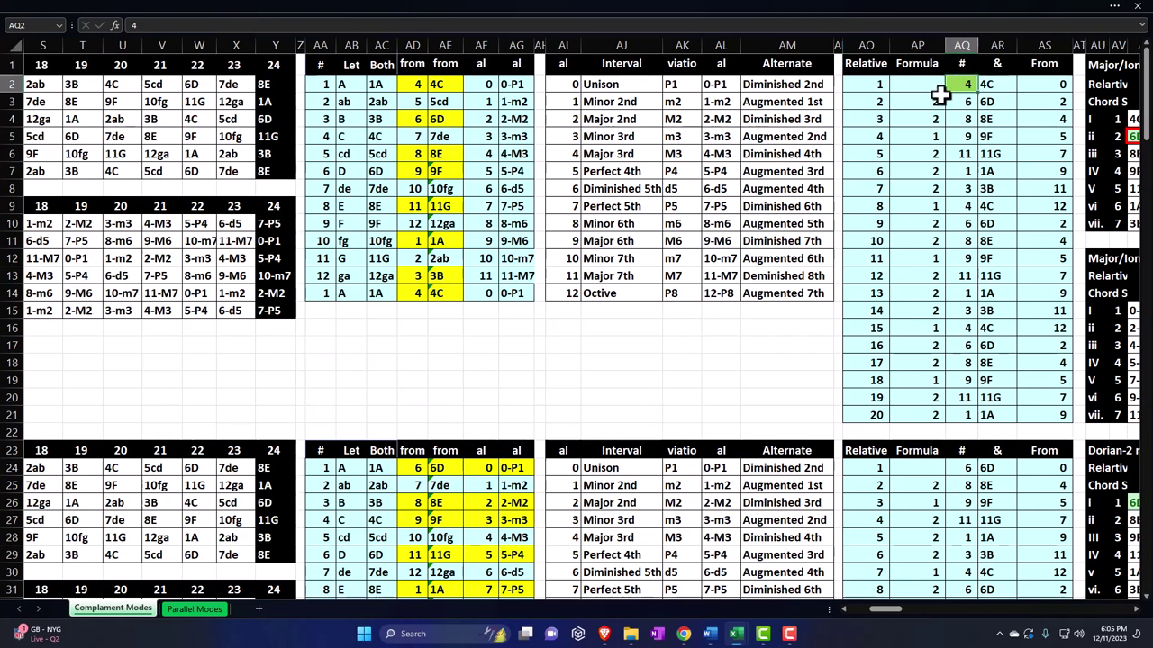
type("11")
key("Tab")
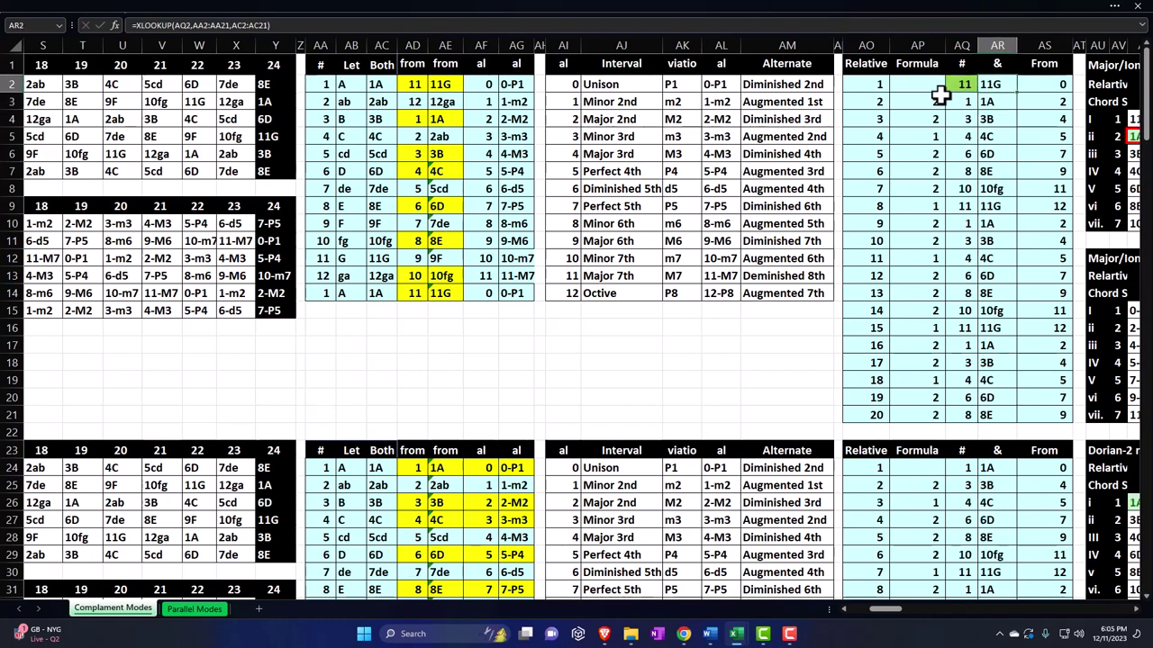
key("Left")
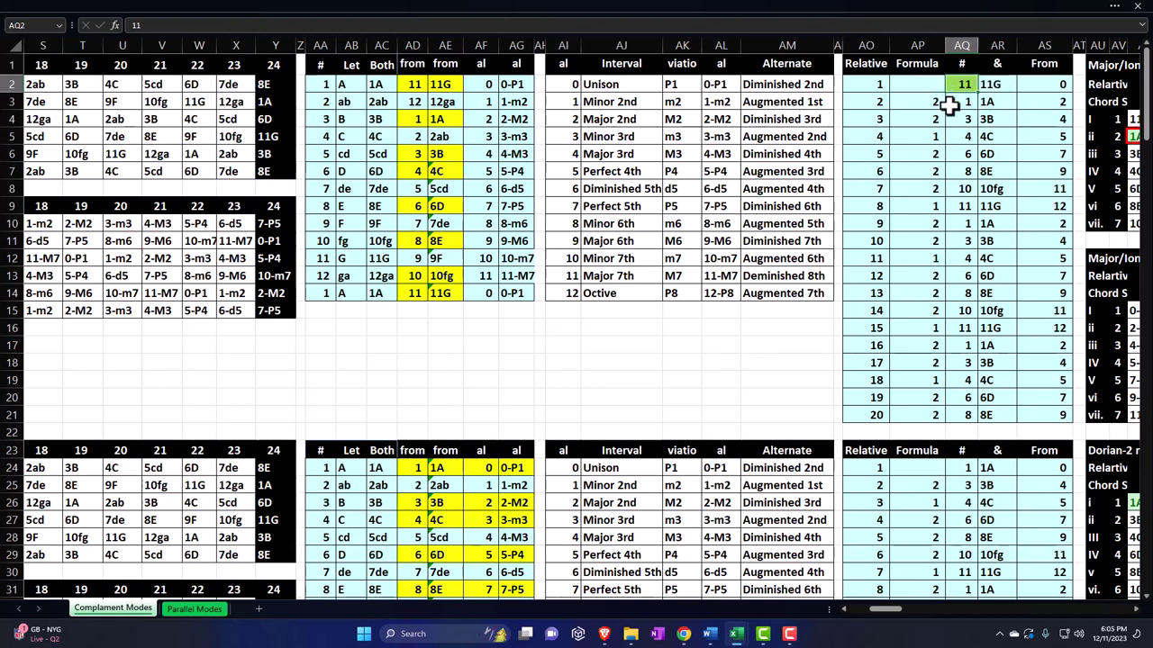
type("4")
key("Return")
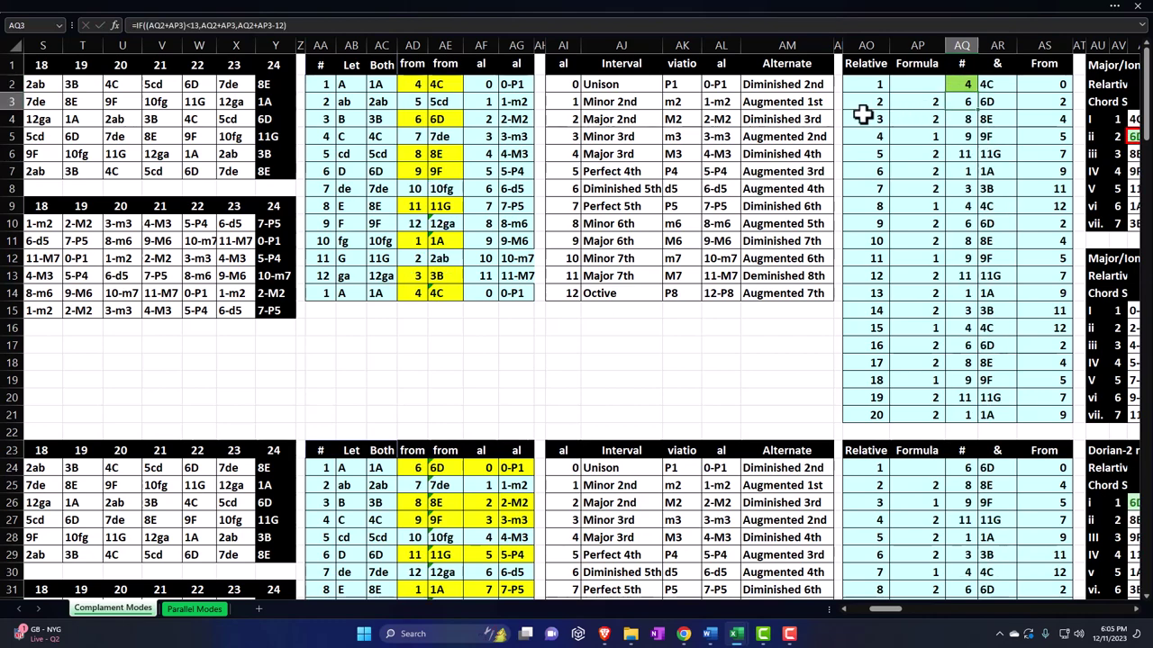
Make header row 1 taller in two drags so titles like Simple Interval and Start from Root wrap.
left_click(593, 66)
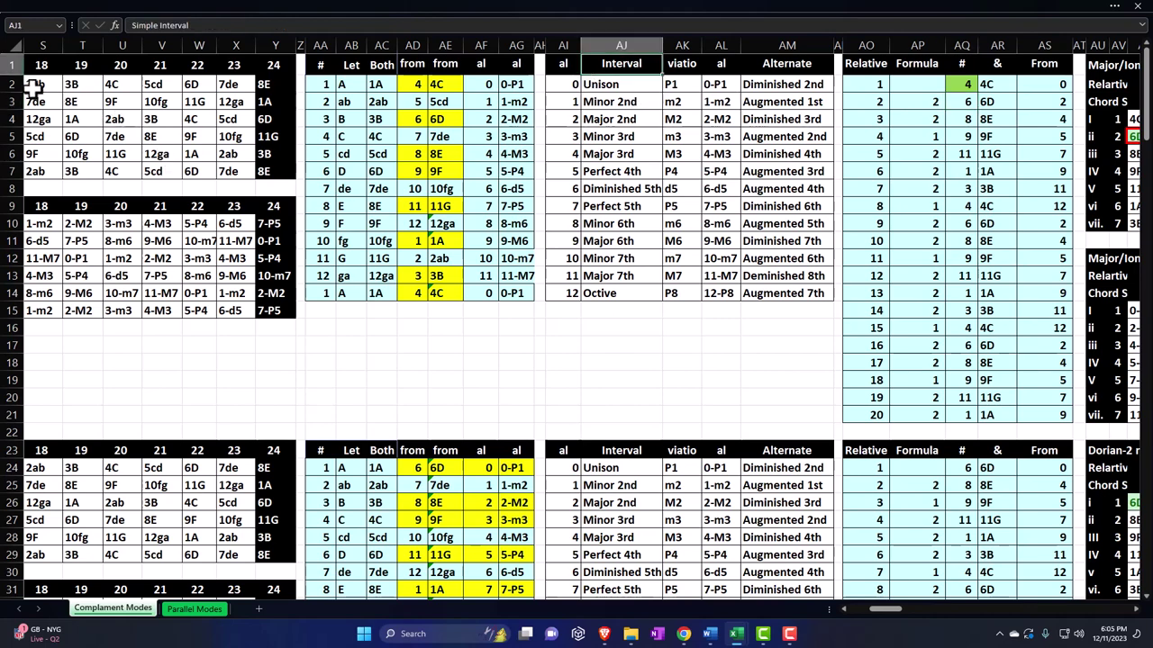
left_click(13, 67)
left_click_drag(14, 74, 27, 146)
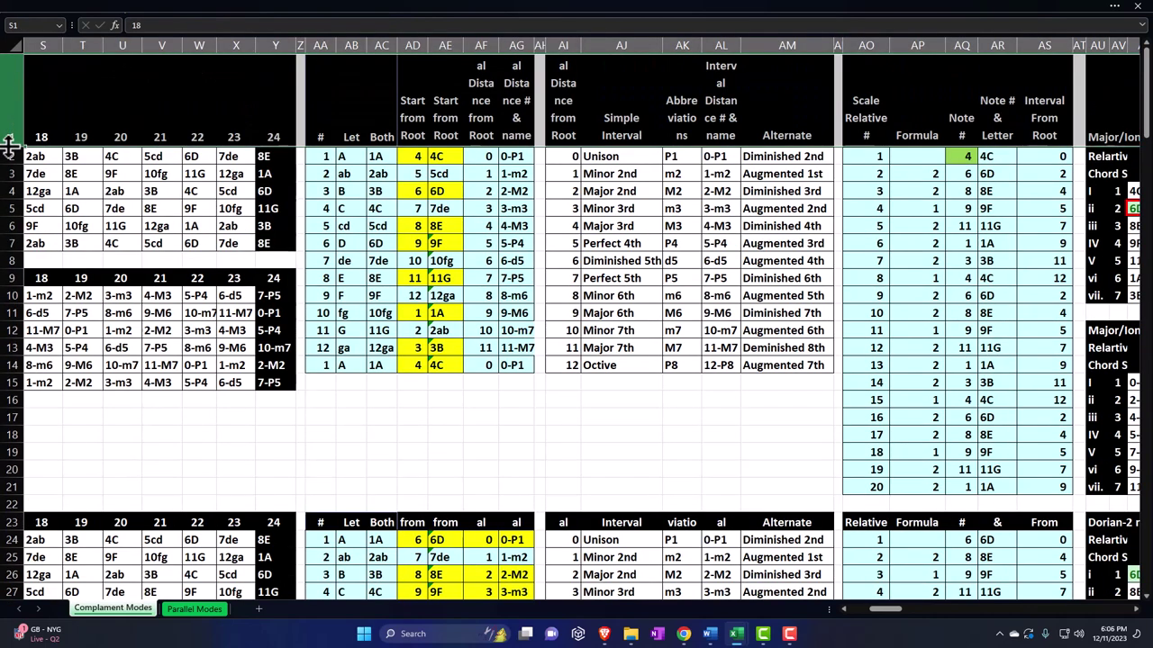
left_click(616, 159)
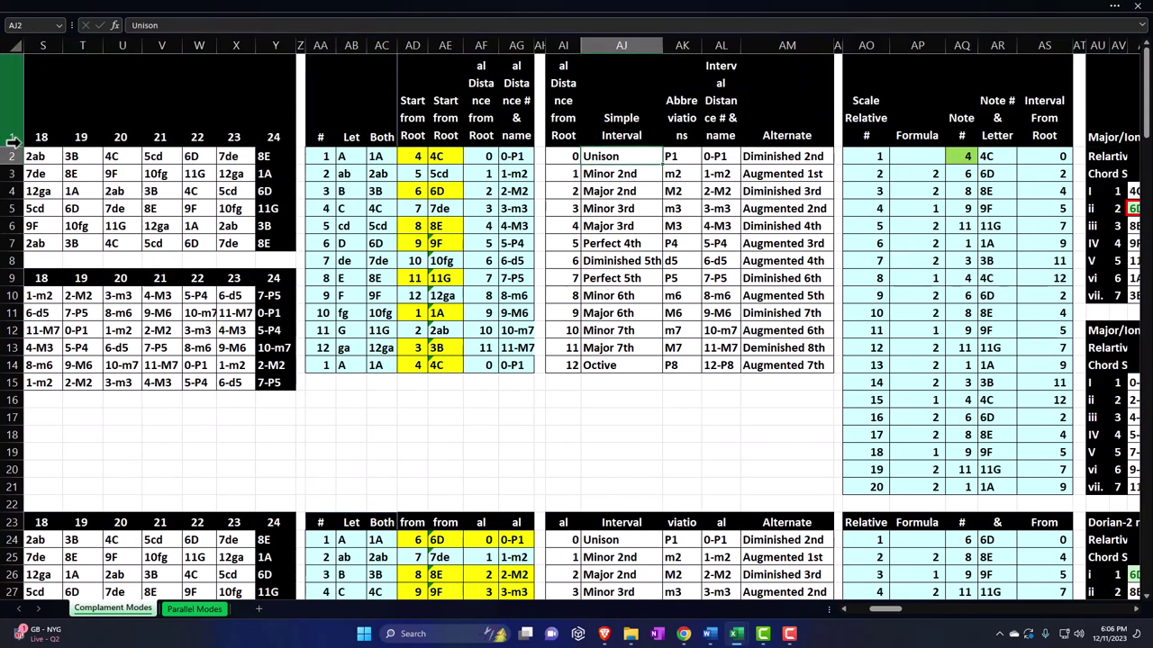
left_click_drag(13, 146, 12, 187)
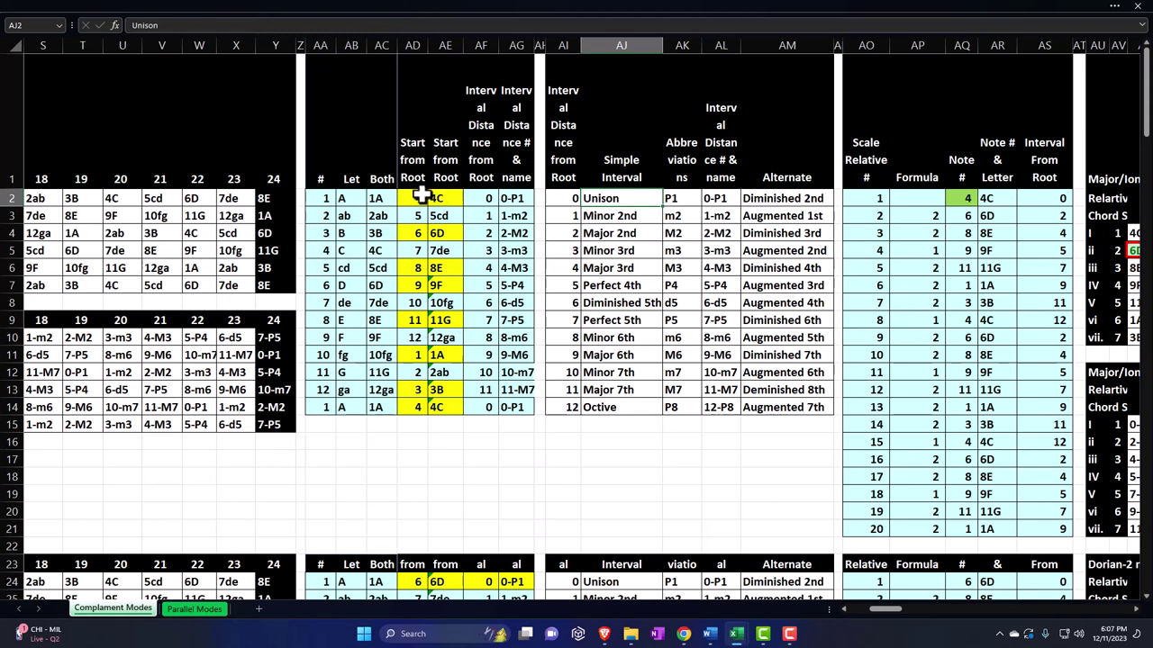
left_click(420, 196)
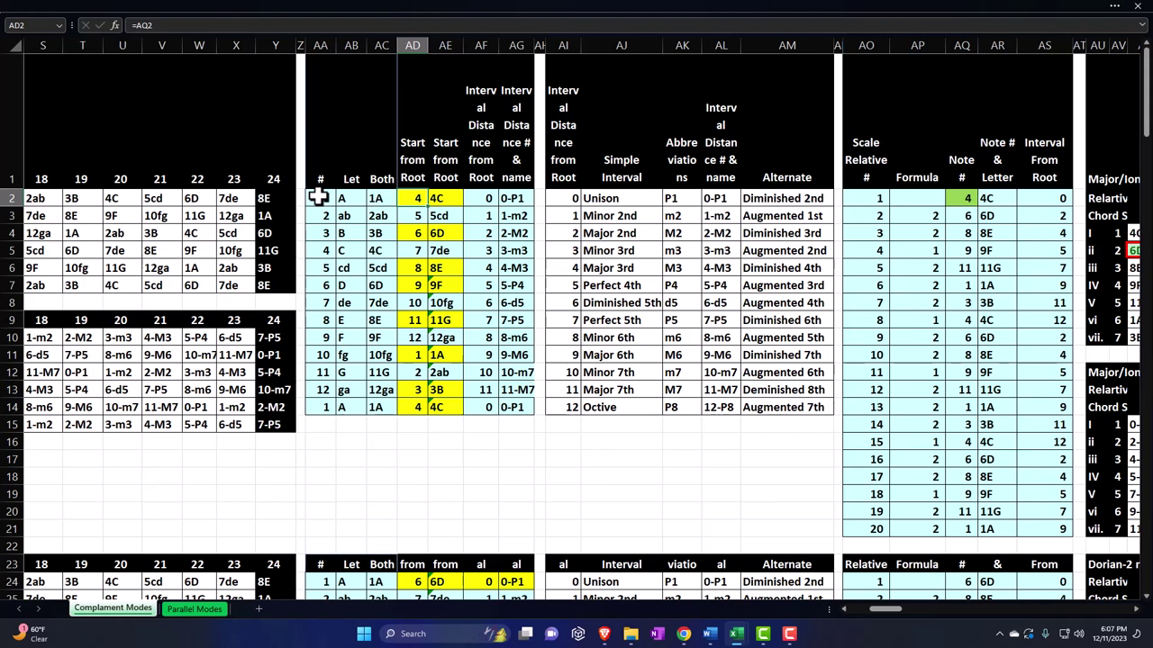
left_click(484, 233)
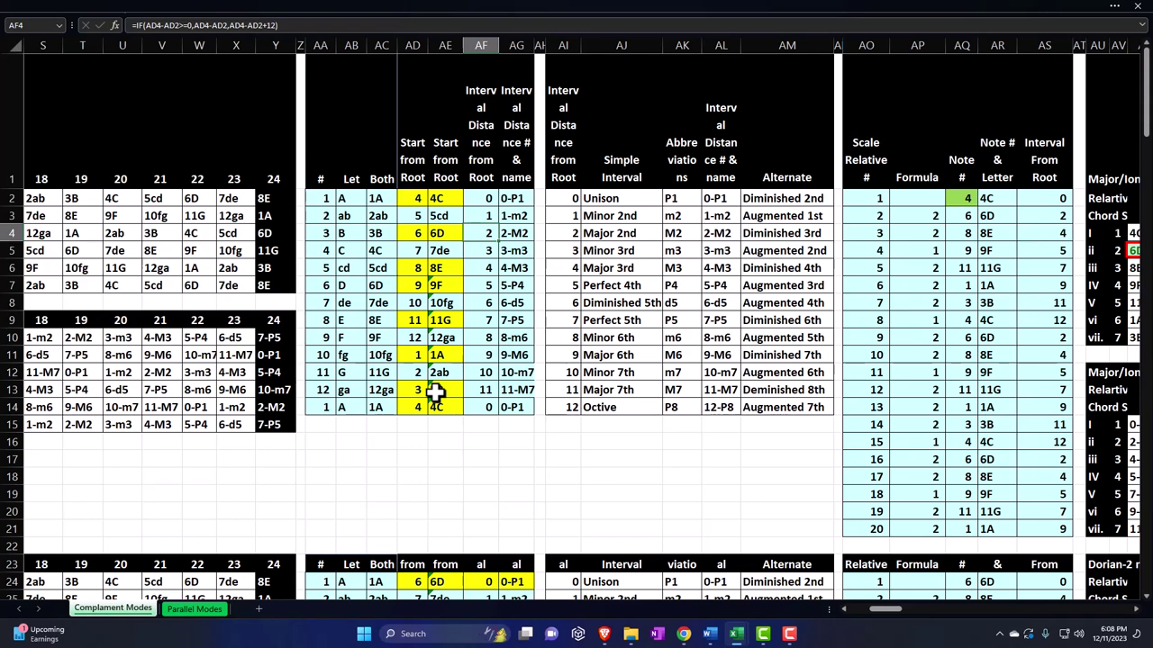
left_click(1103, 304)
key("Right")
key("Right")
key("Right")
key("Right")
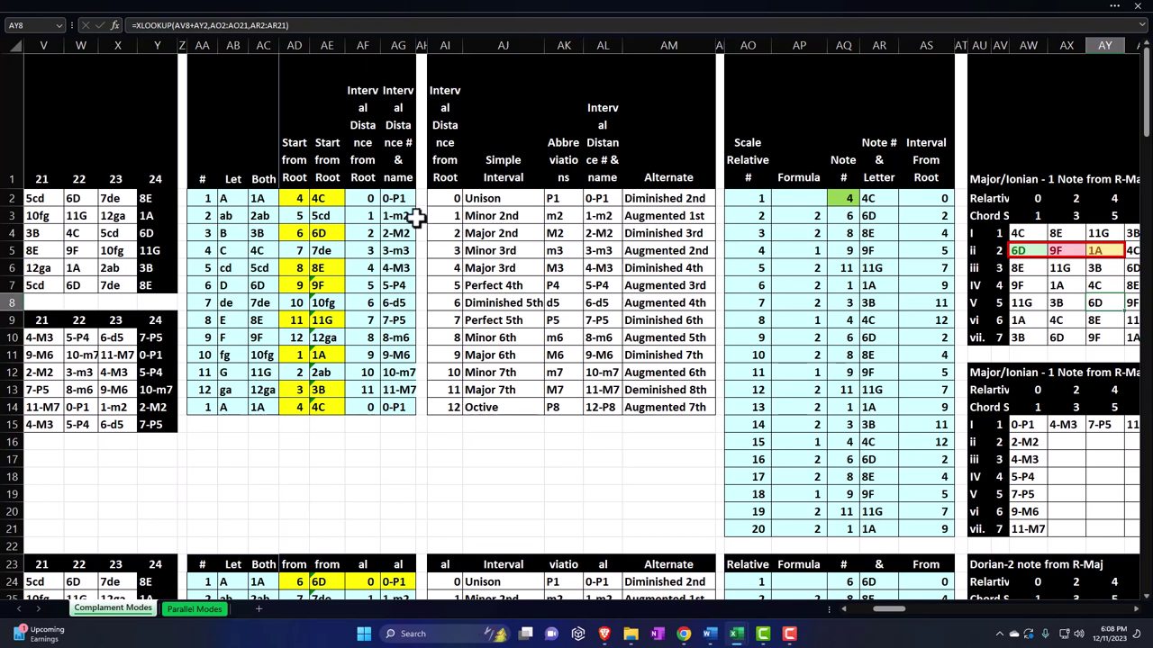
left_click(366, 198)
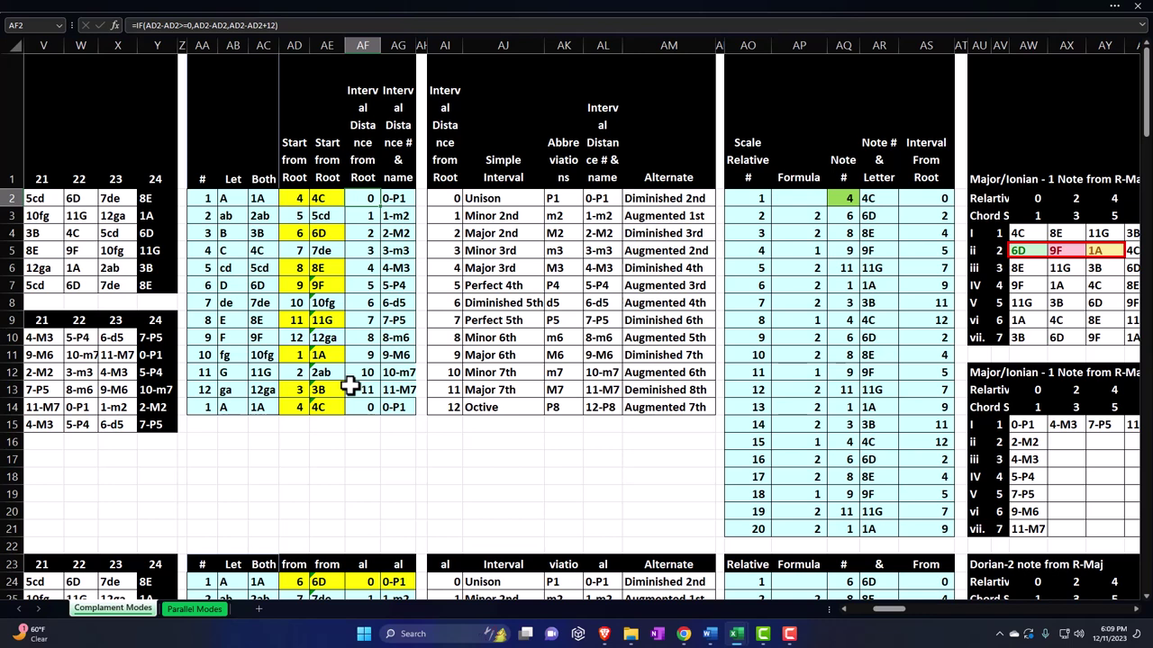
key("Right")
key("Right")
key("Right")
key("Right")
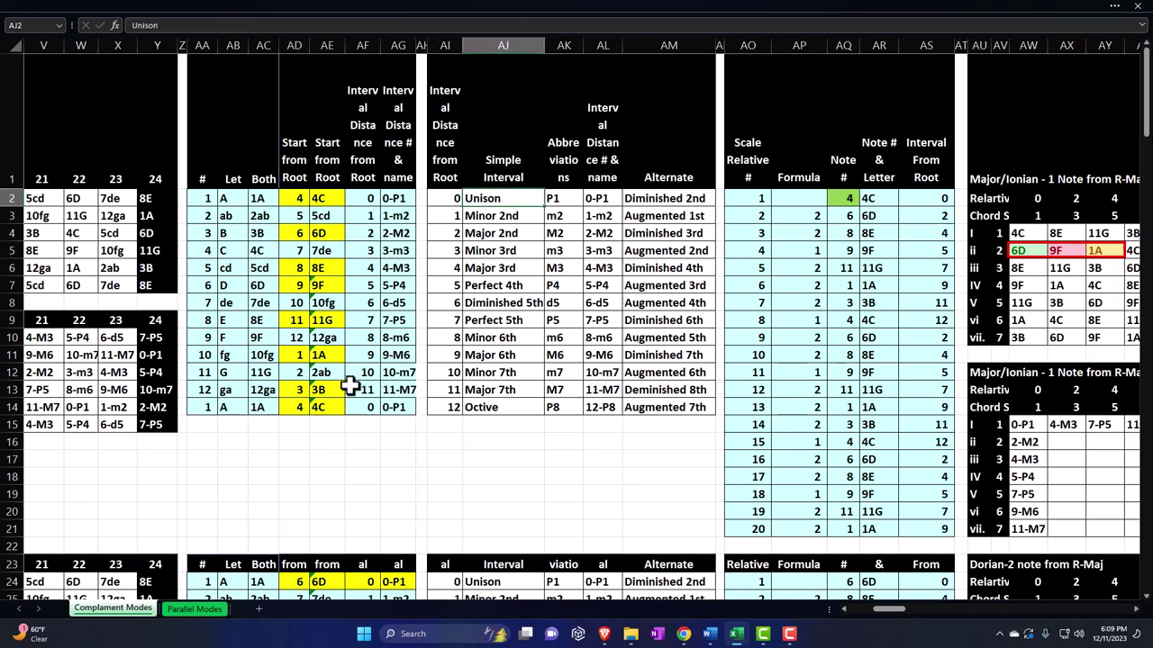
key("Right")
key("Down")
key("Left")
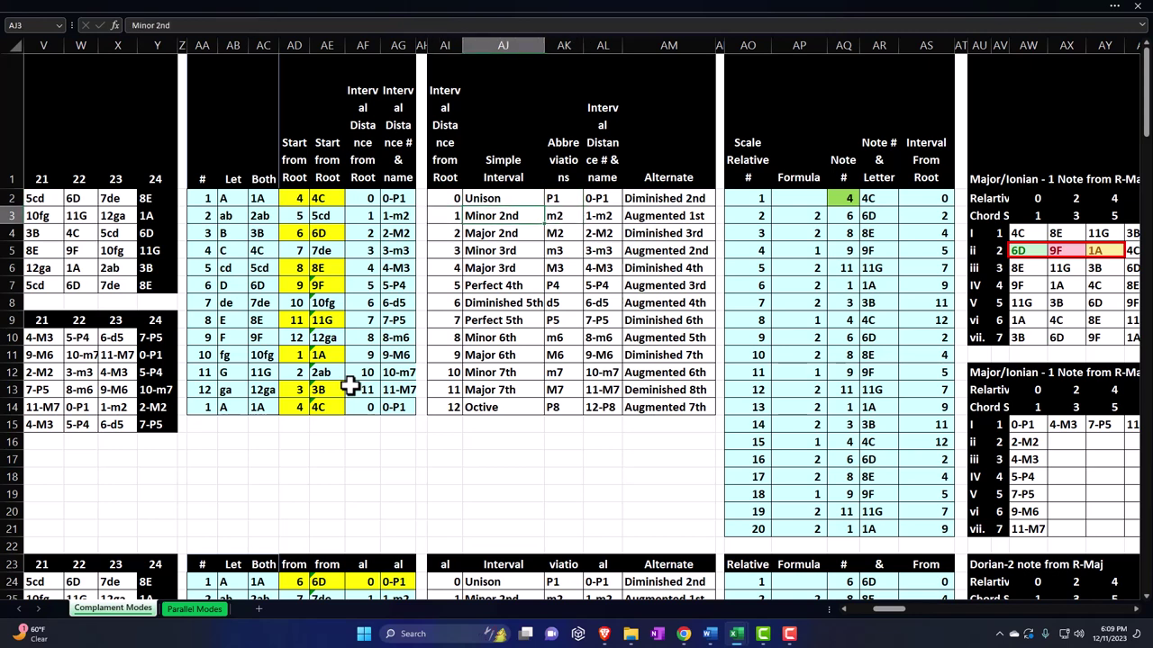
key("Down")
key("Left")
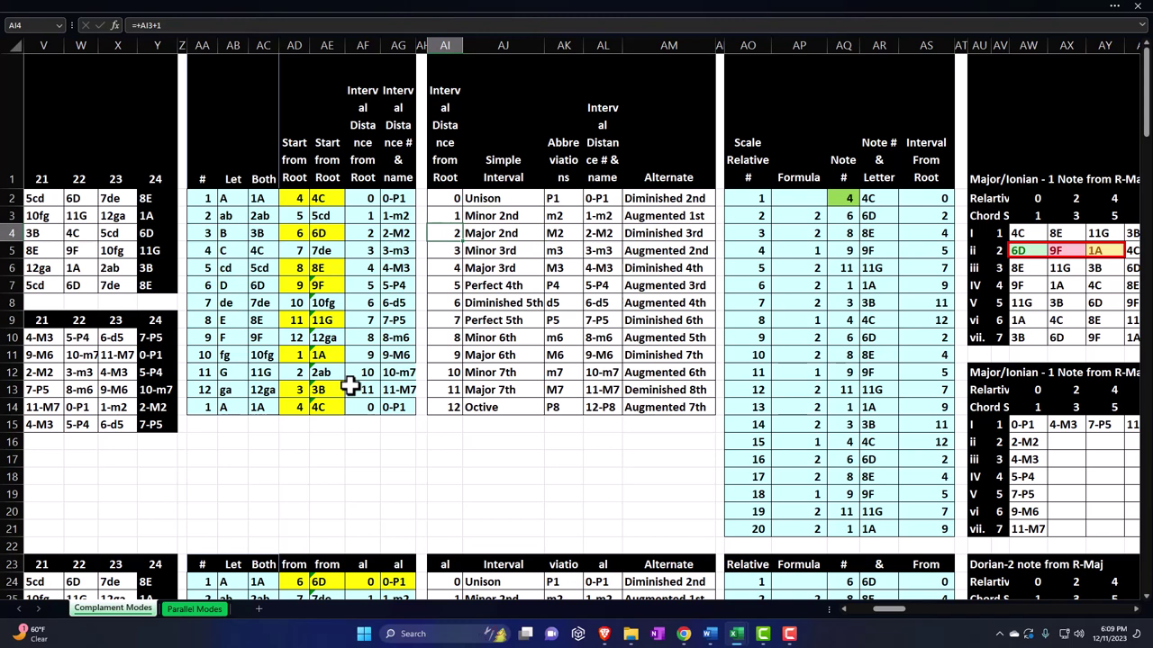
key("Up")
key("Down")
key("Right")
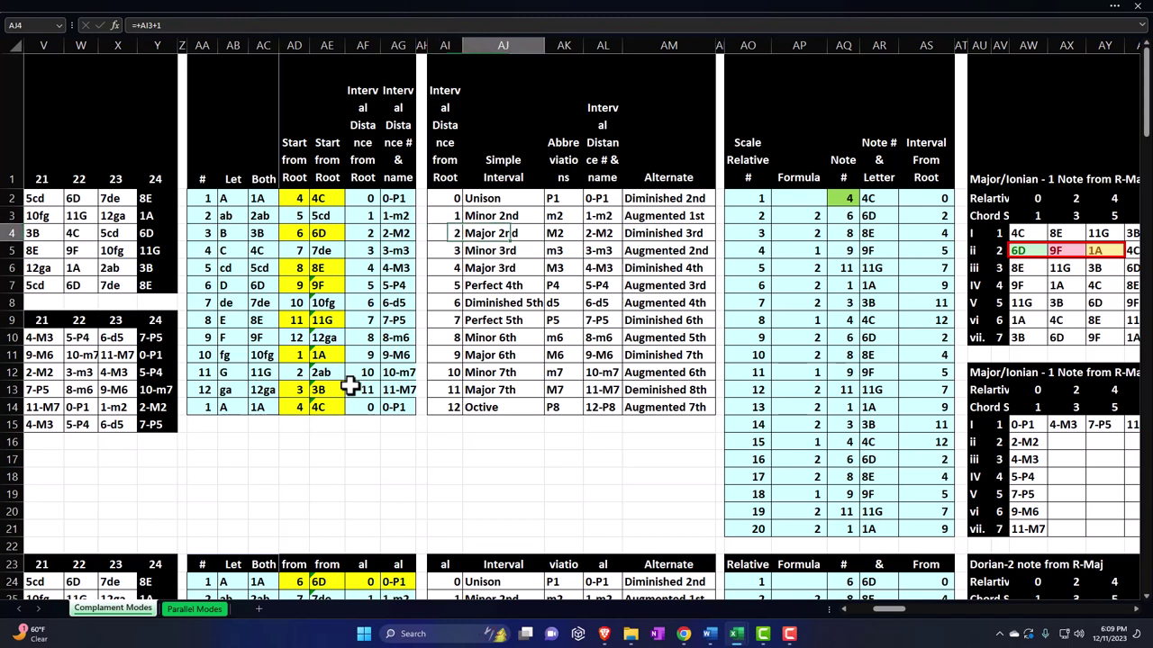
key("Down")
key("Left")
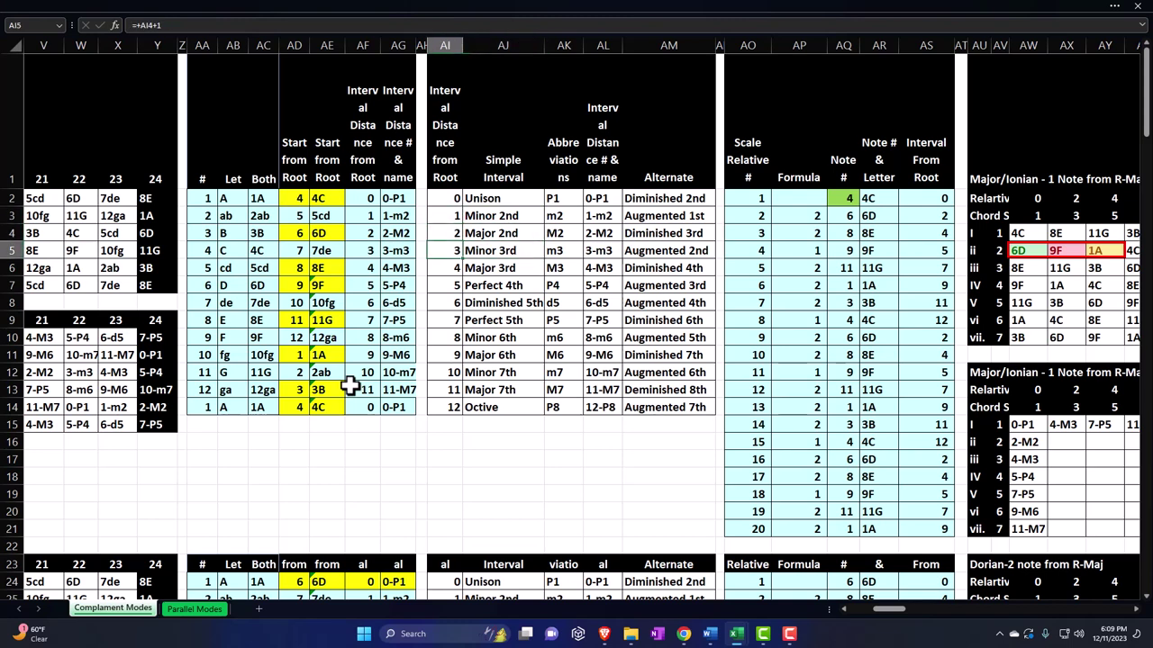
key("Right")
key("Down")
key("Left")
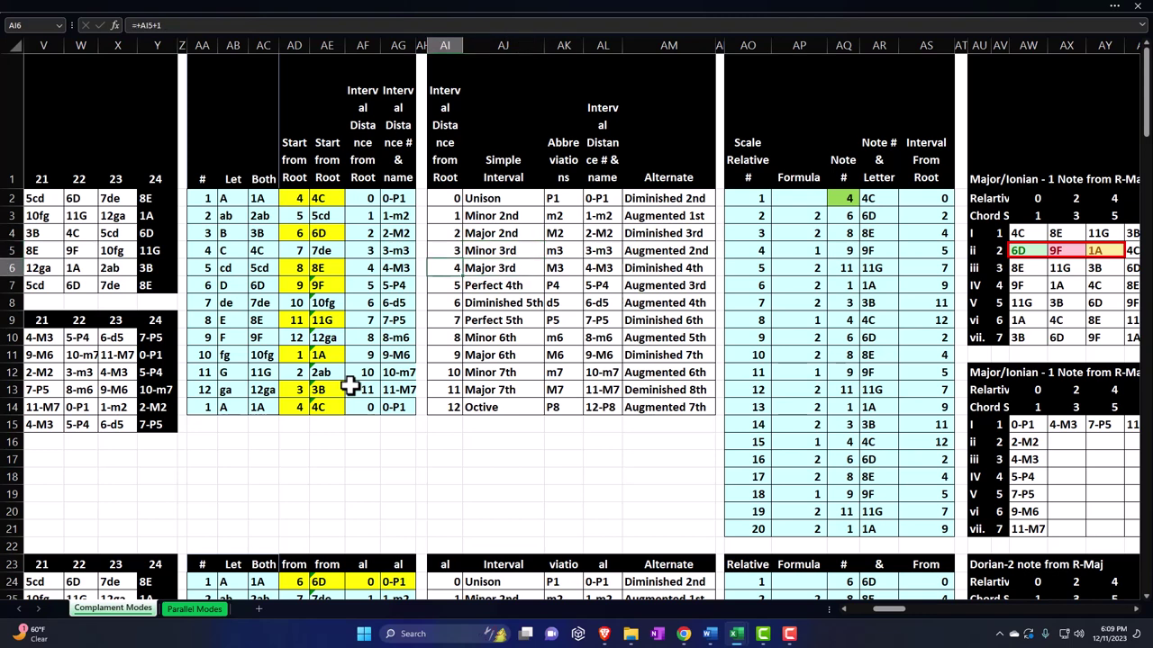
key("Right")
key("Down")
key("Left")
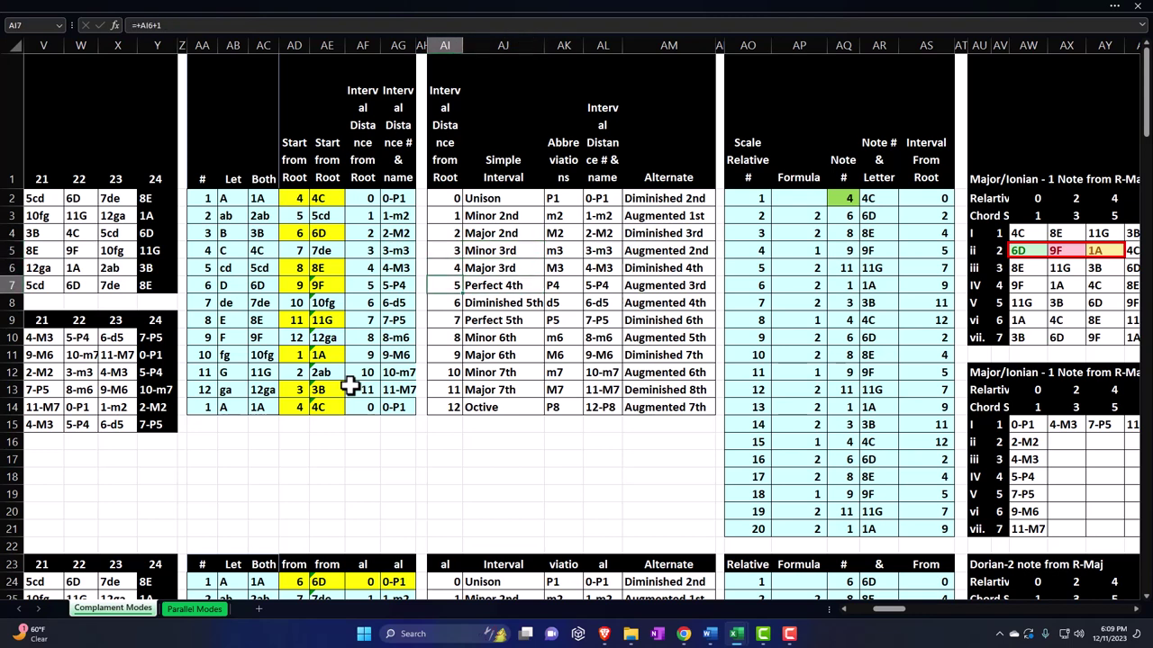
key("Right")
key("Down")
key("Down")
key("Down")
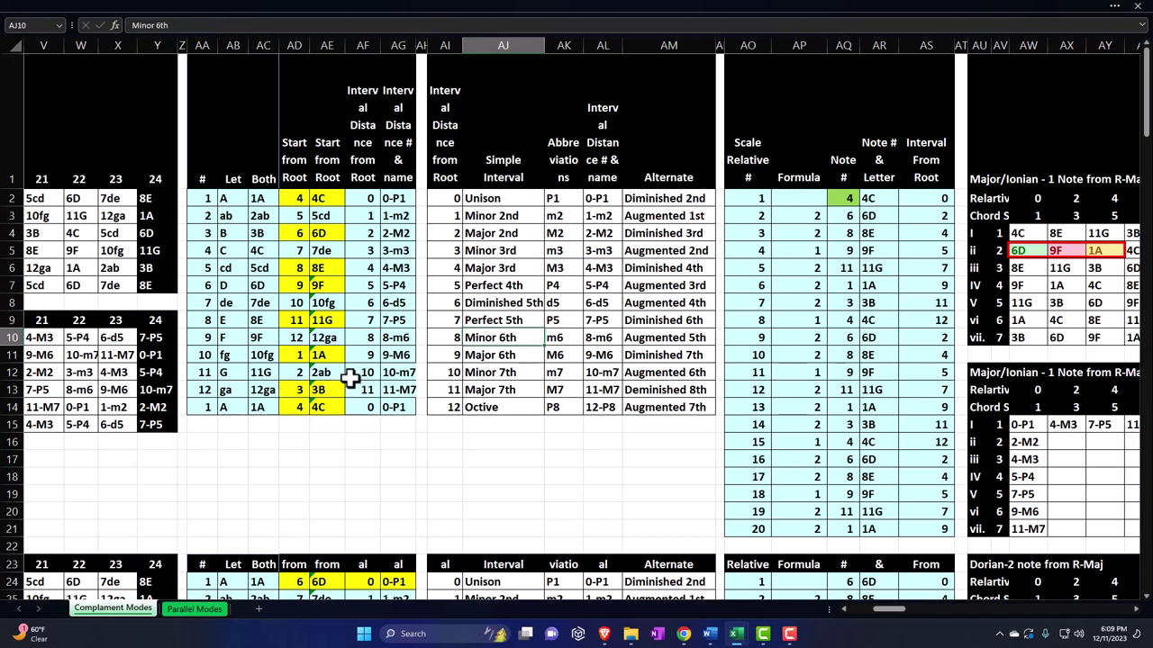
left_click(553, 200)
key("Down")
key("Down")
key("Down")
key("Down")
key("Down")
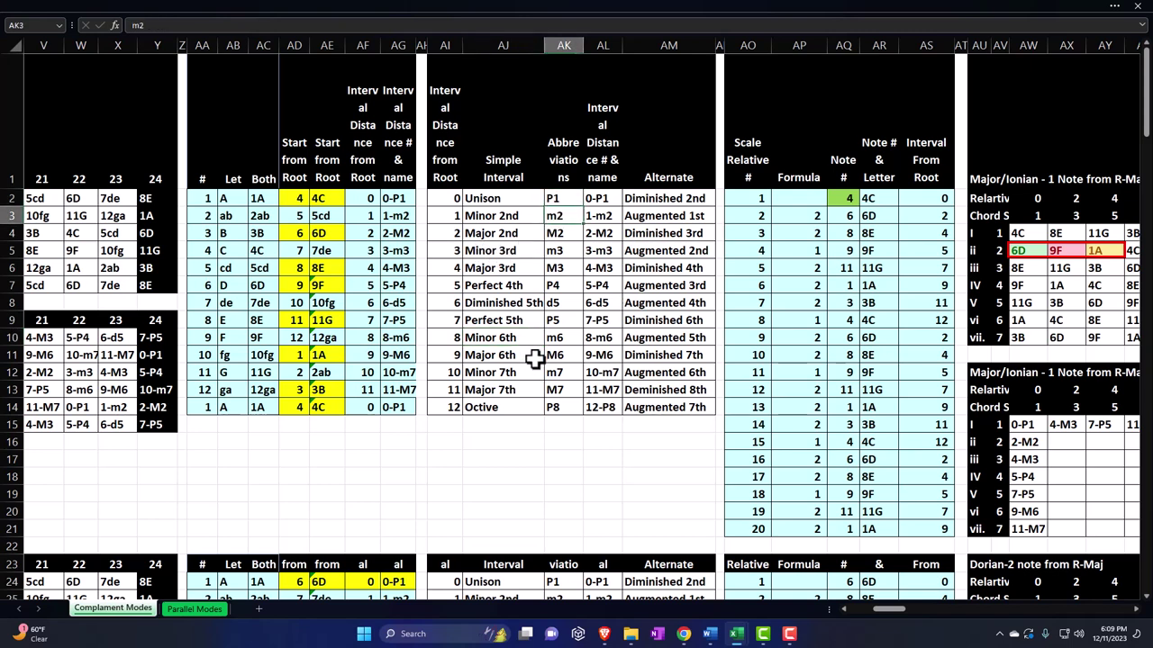
key("Down")
key("Down")
key("Down")
key("Down")
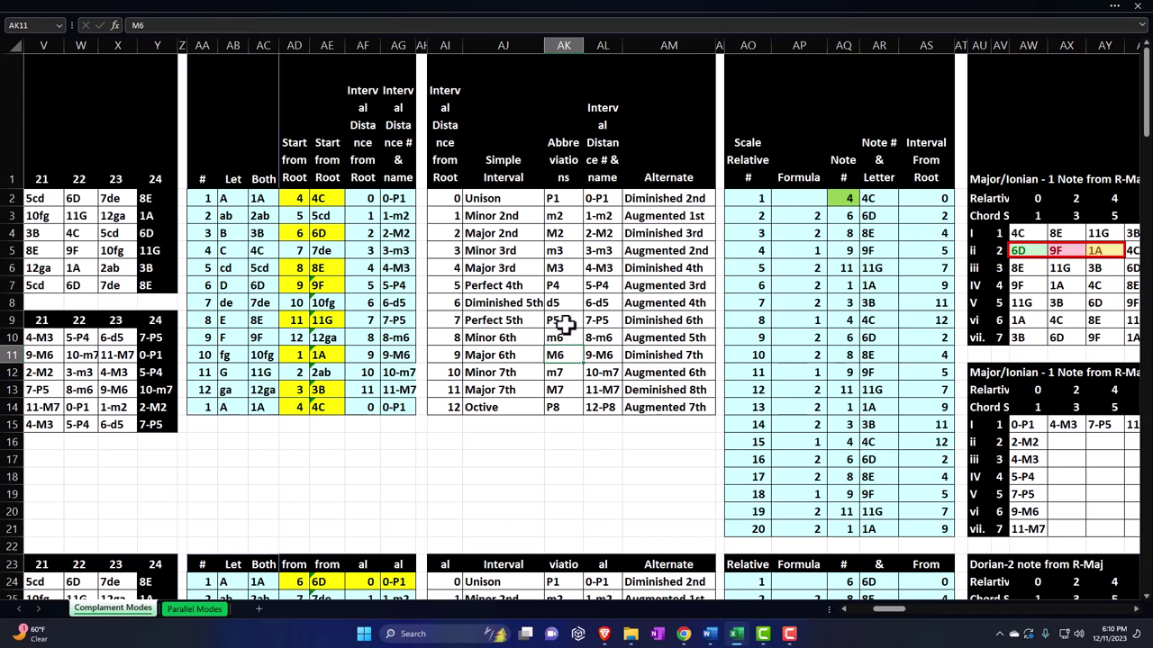
left_click_drag(438, 200, 443, 410)
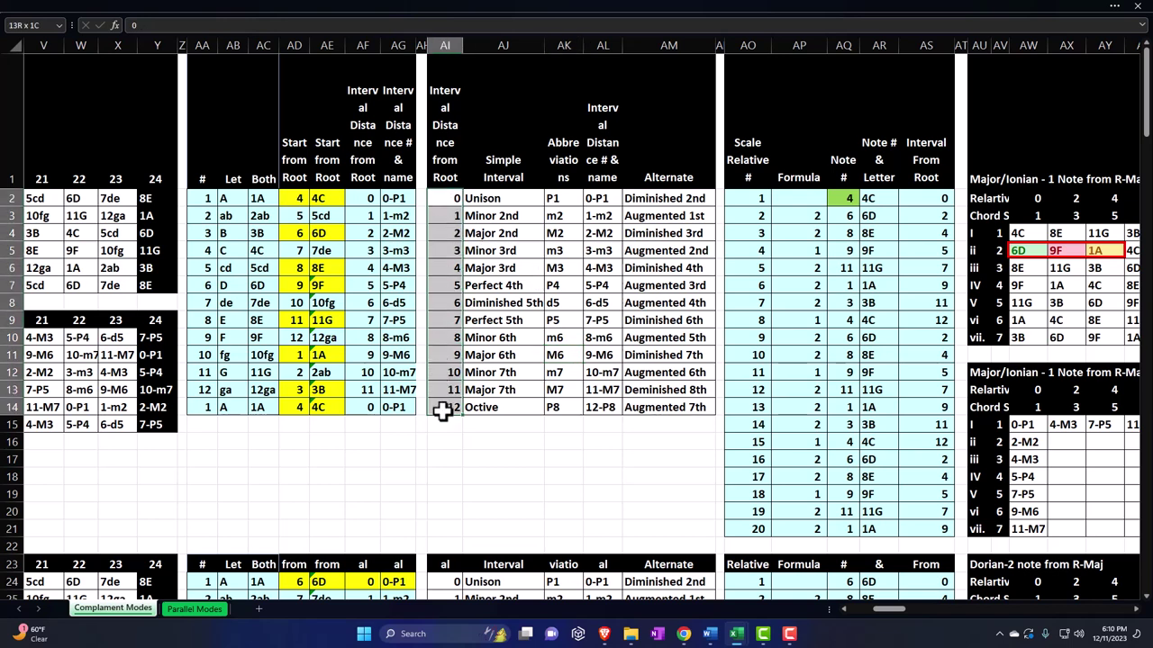
left_click_drag(612, 217, 600, 407)
left_click(600, 203)
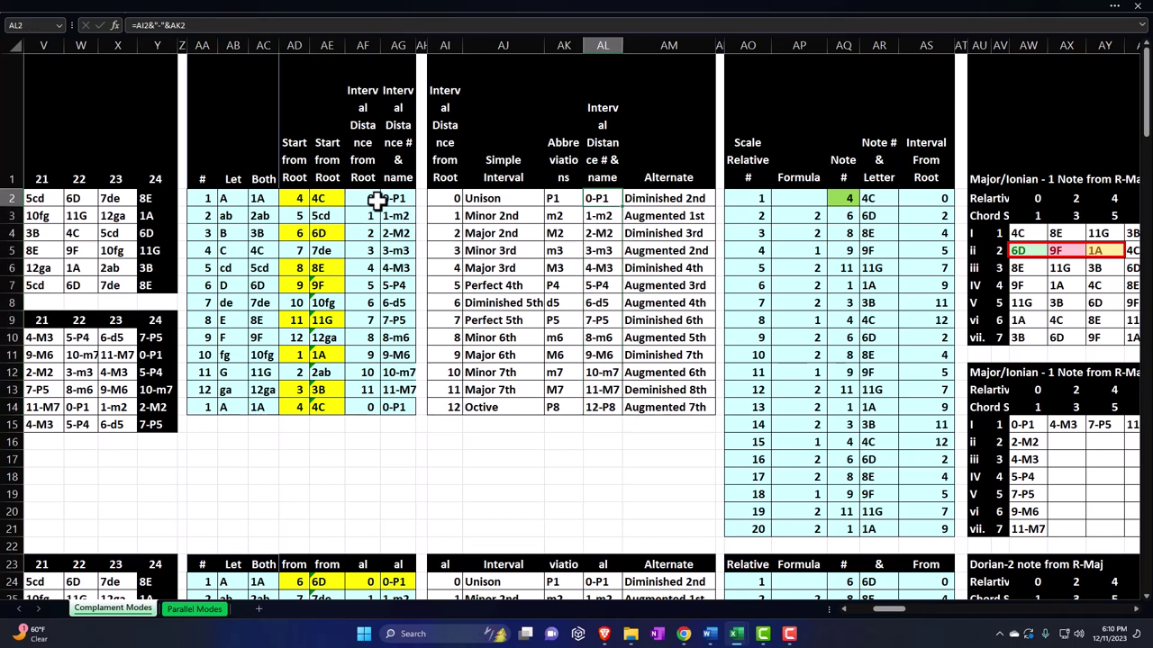
left_click(602, 216)
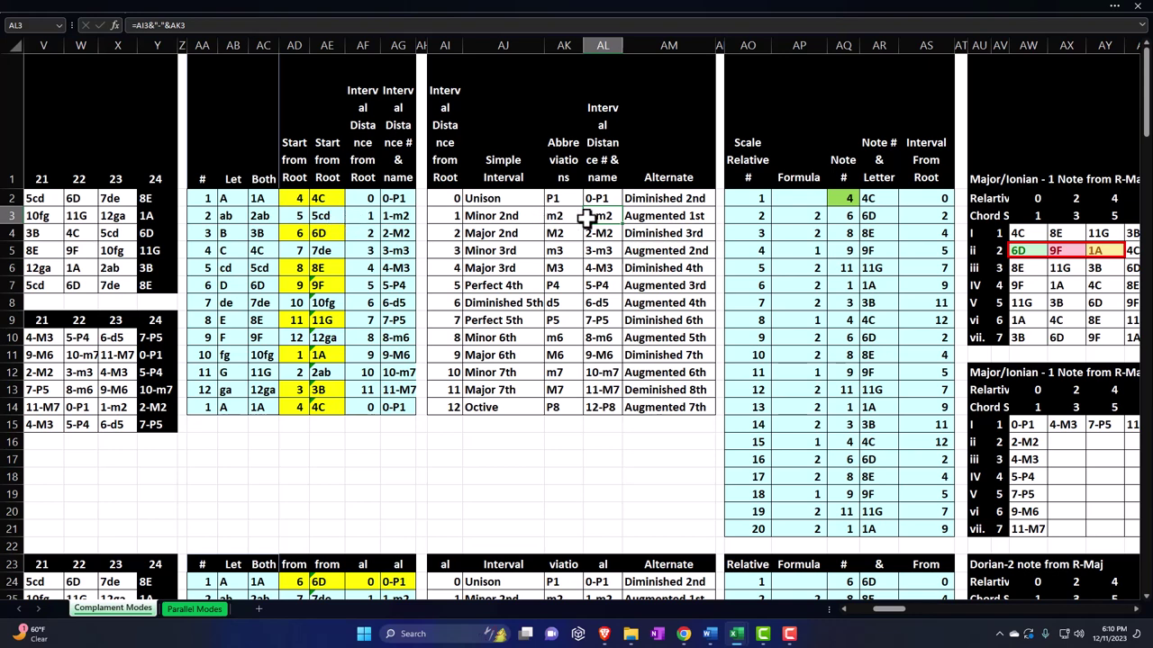
left_click(601, 234)
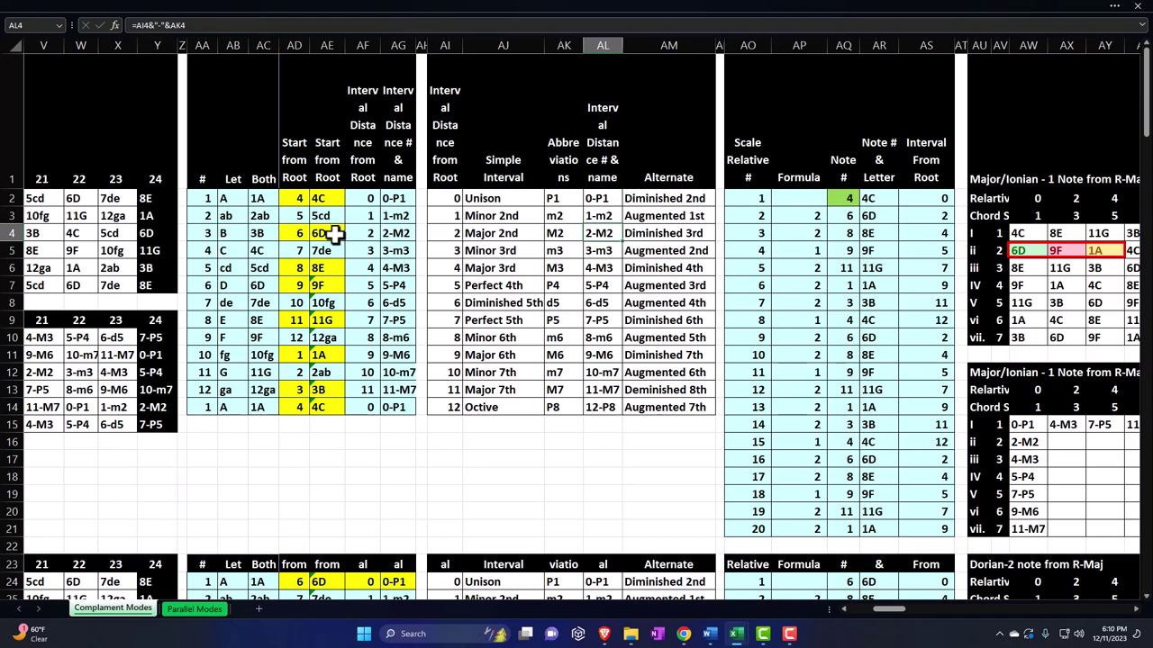
left_click(604, 250)
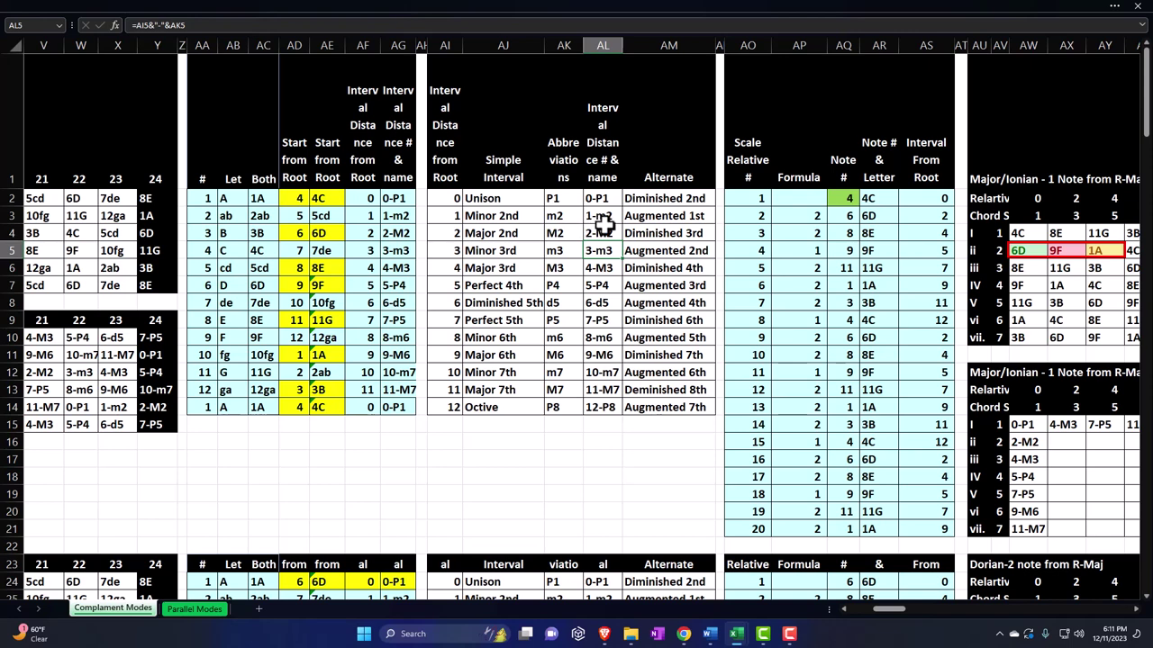
left_click(598, 268)
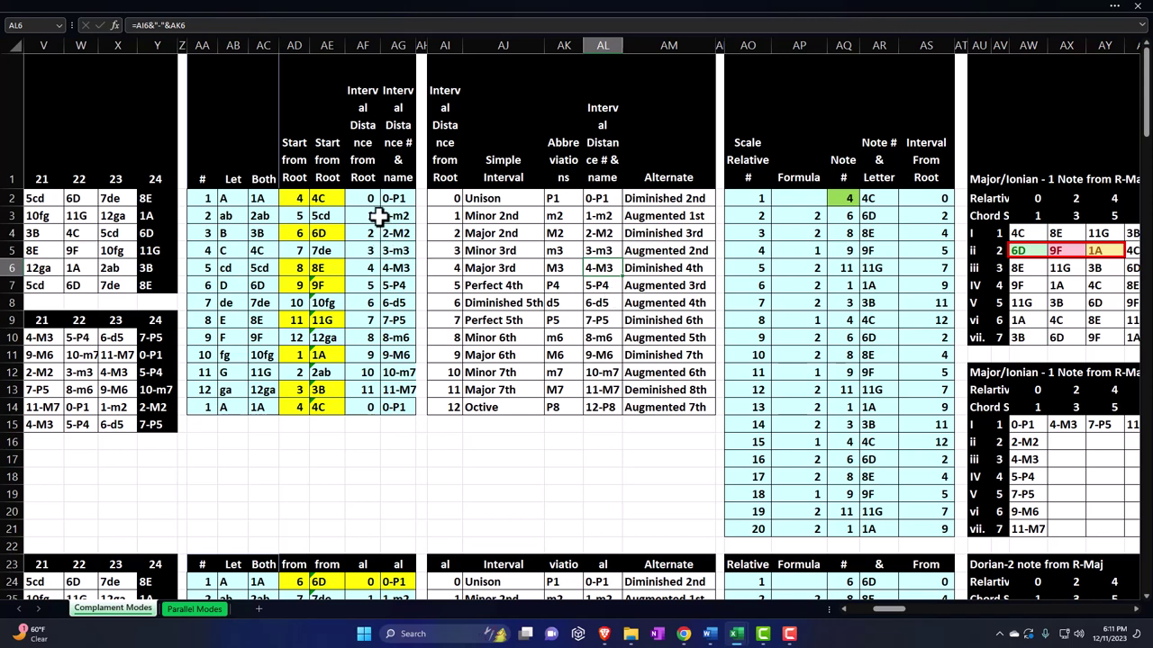
left_click_drag(367, 198, 372, 386)
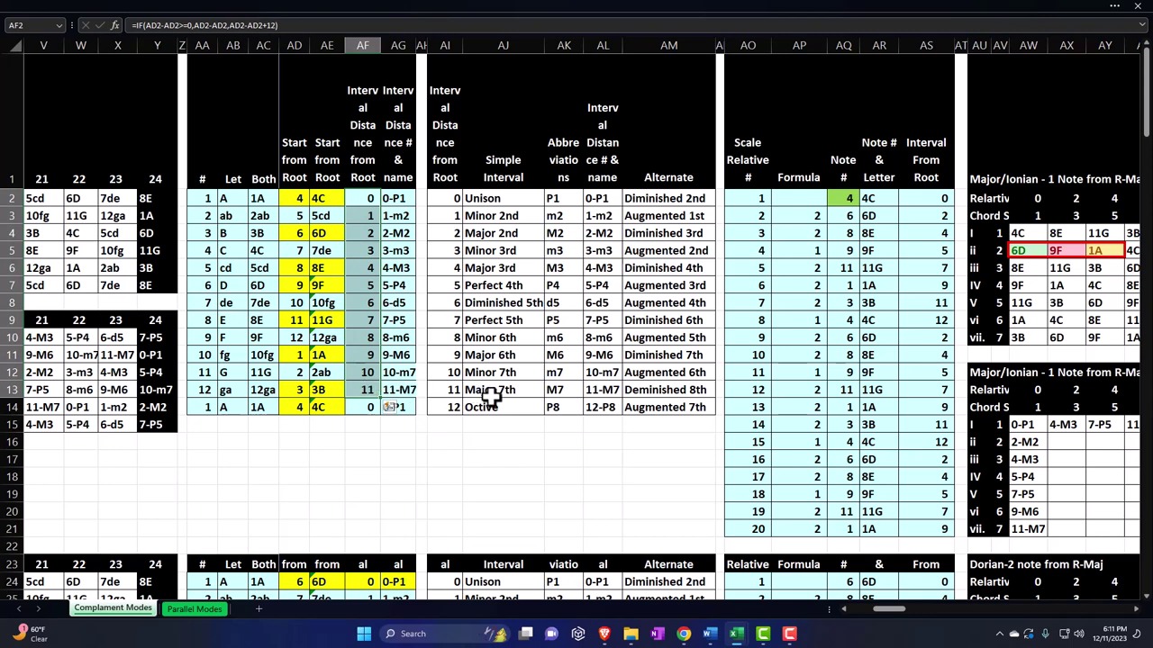
key("Right")
key("Right")
key("Right")
key("Right")
key("Right")
key("Right")
key("Right")
key("Right")
key("Right")
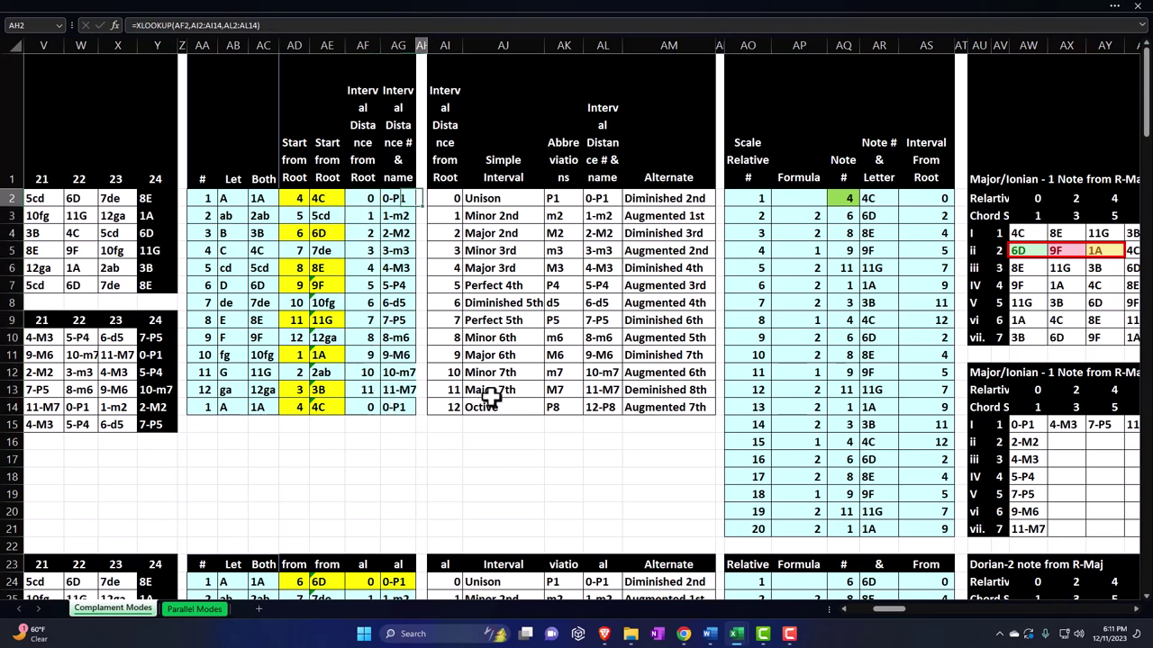
key("Right")
key("Right")
key("Right")
key("Right")
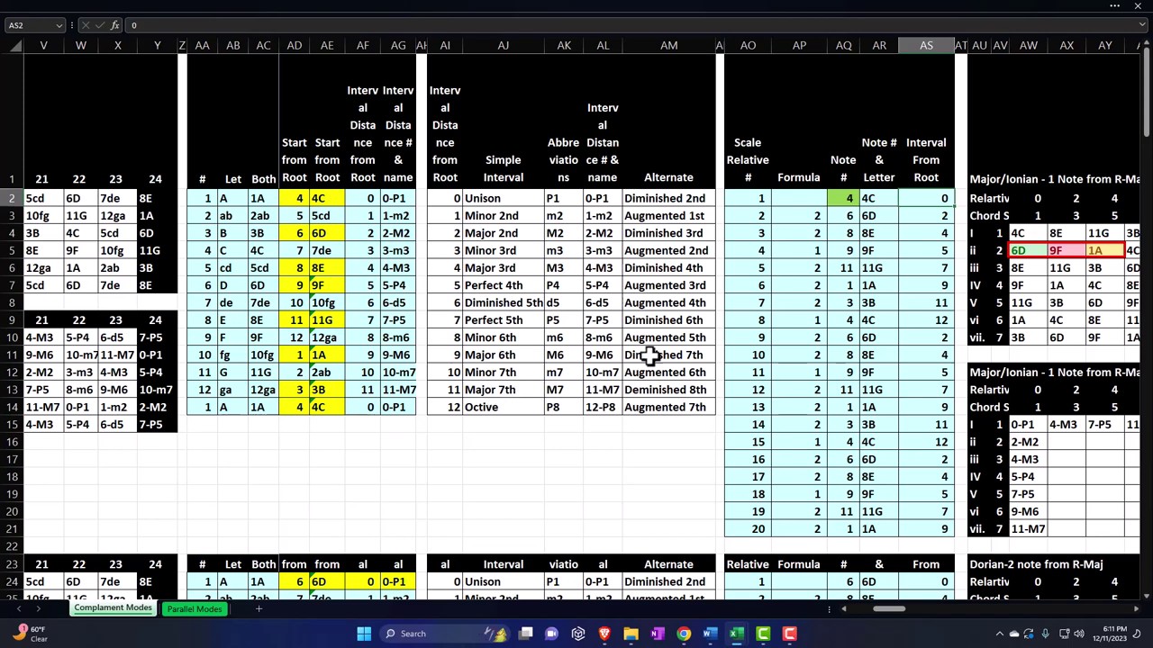
left_click(848, 198)
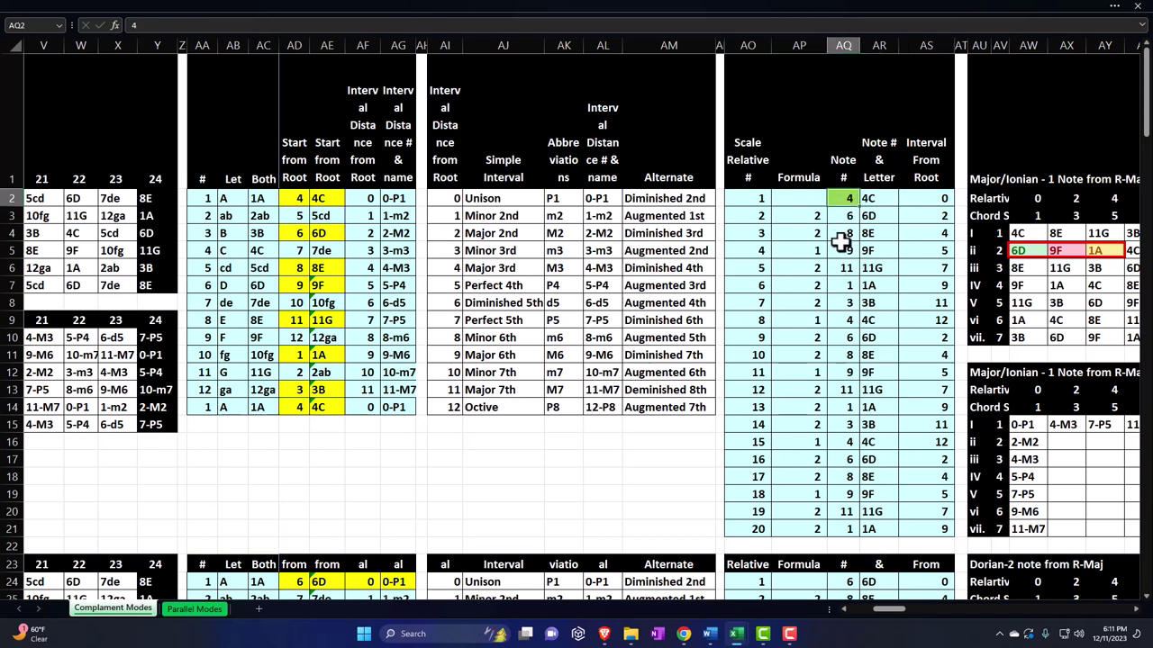
type("11")
key("Return")
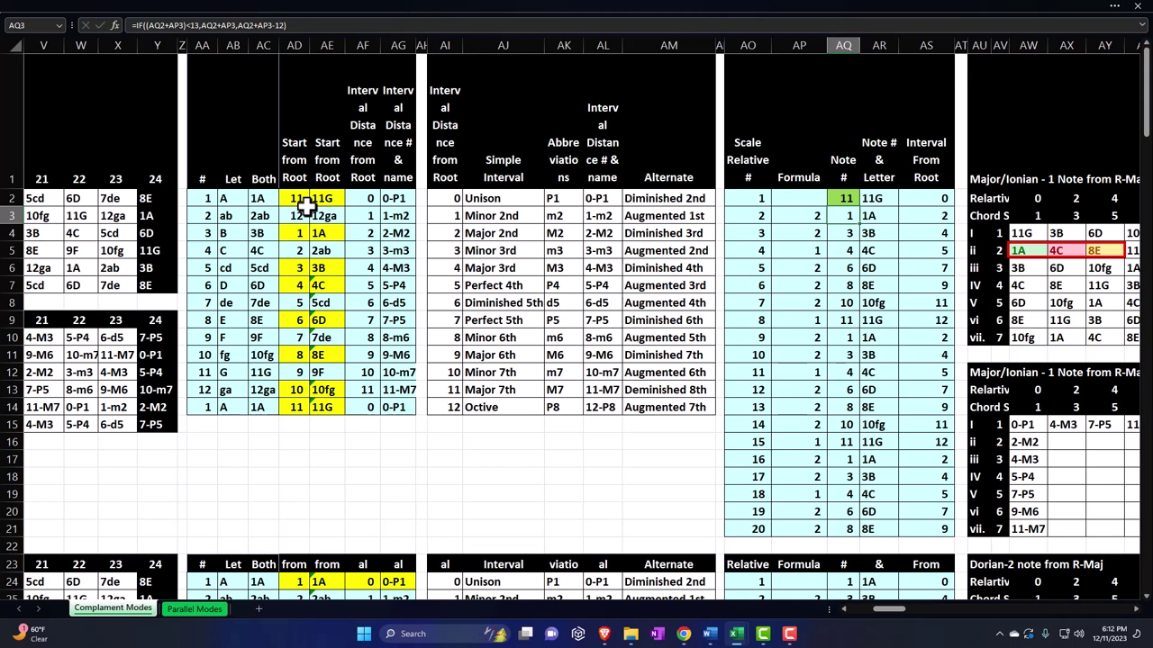
left_click(840, 204)
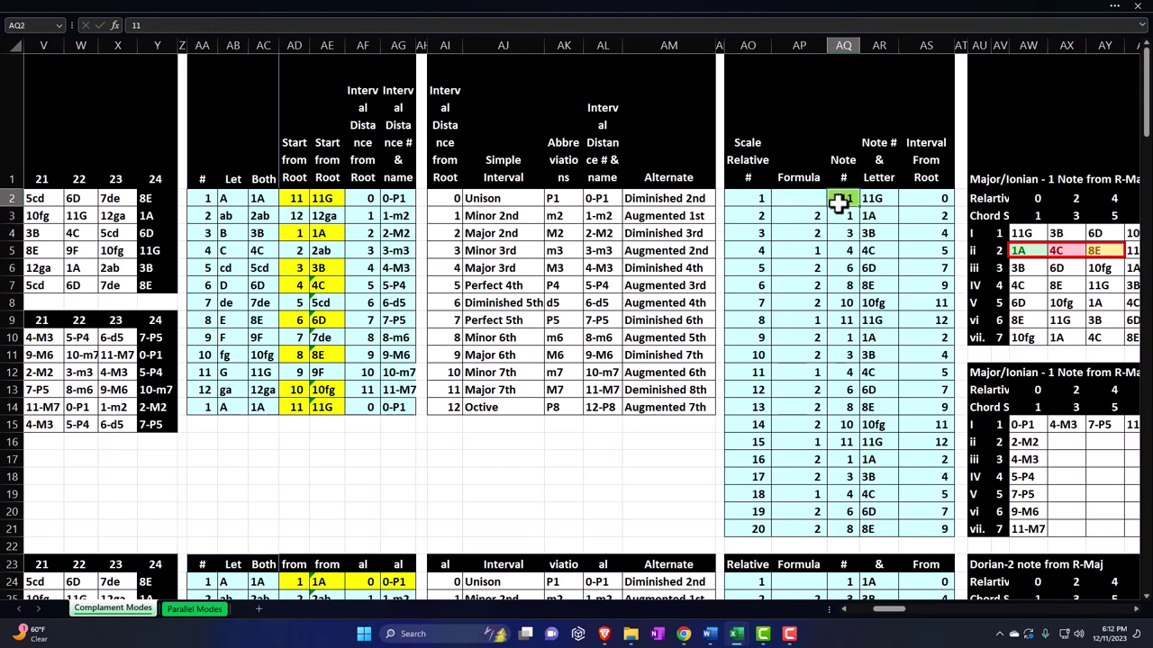
type("4")
key("Return")
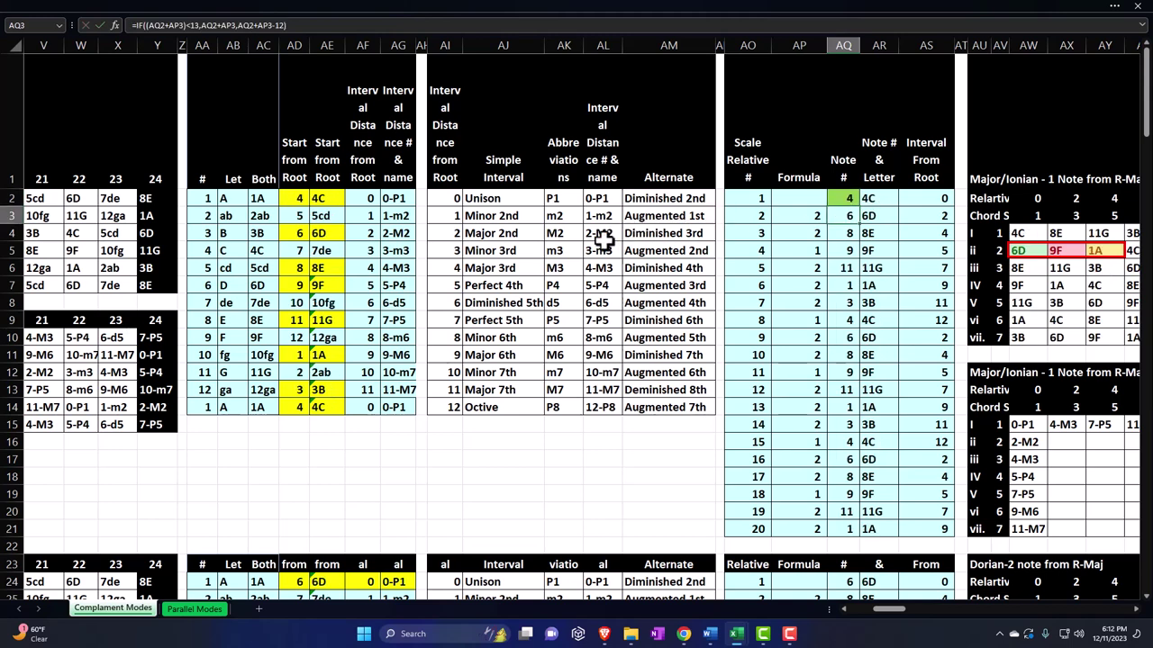
left_click(668, 234)
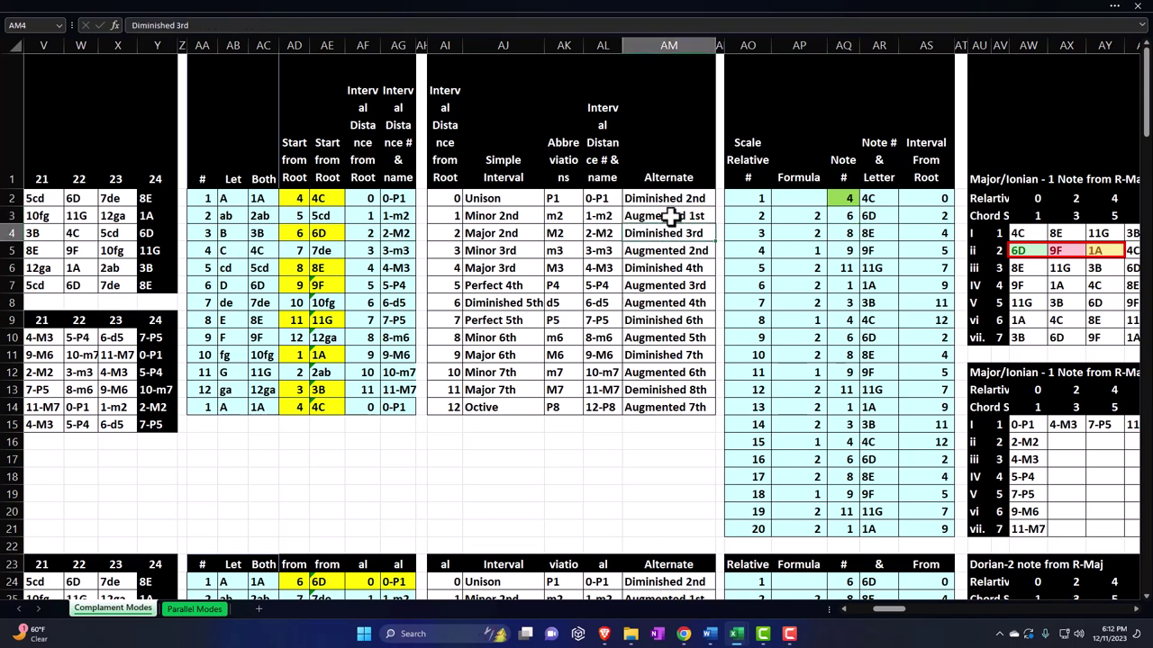
key("Right")
key("Right")
key("Right")
key("Right")
key("Right")
key("Right")
key("Right")
key("Right")
key("Right")
key("Right")
key("Right")
key("Right")
key("Right")
key("Right")
key("Right")
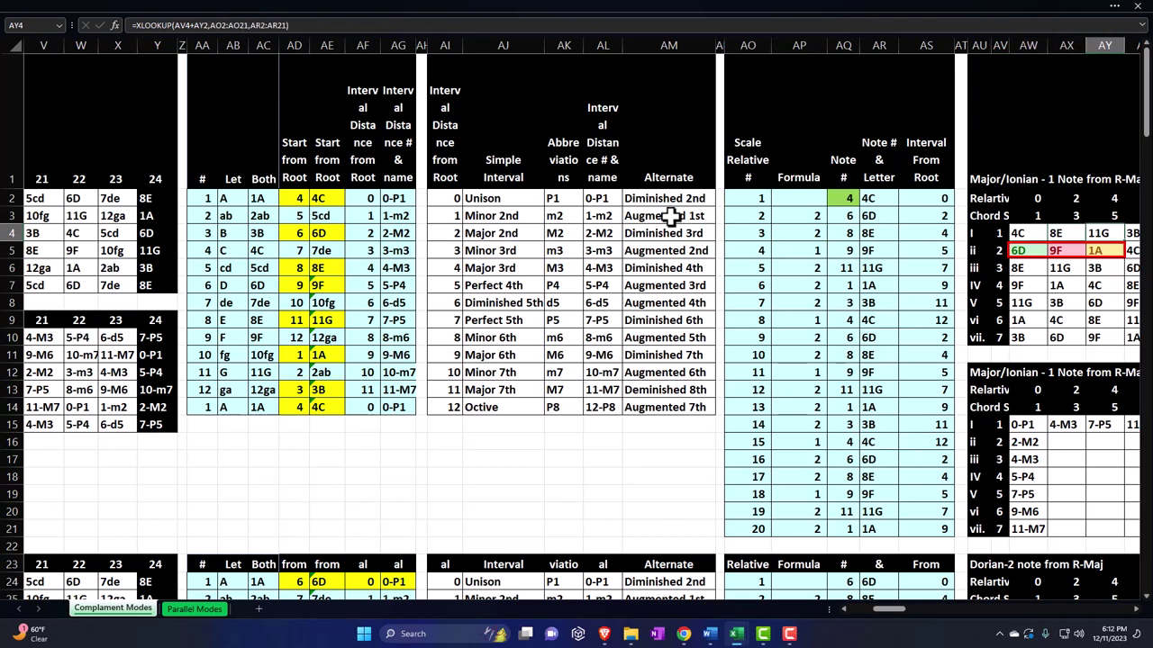
key("Right")
key("Right")
key("Right")
key("Right")
key("Right")
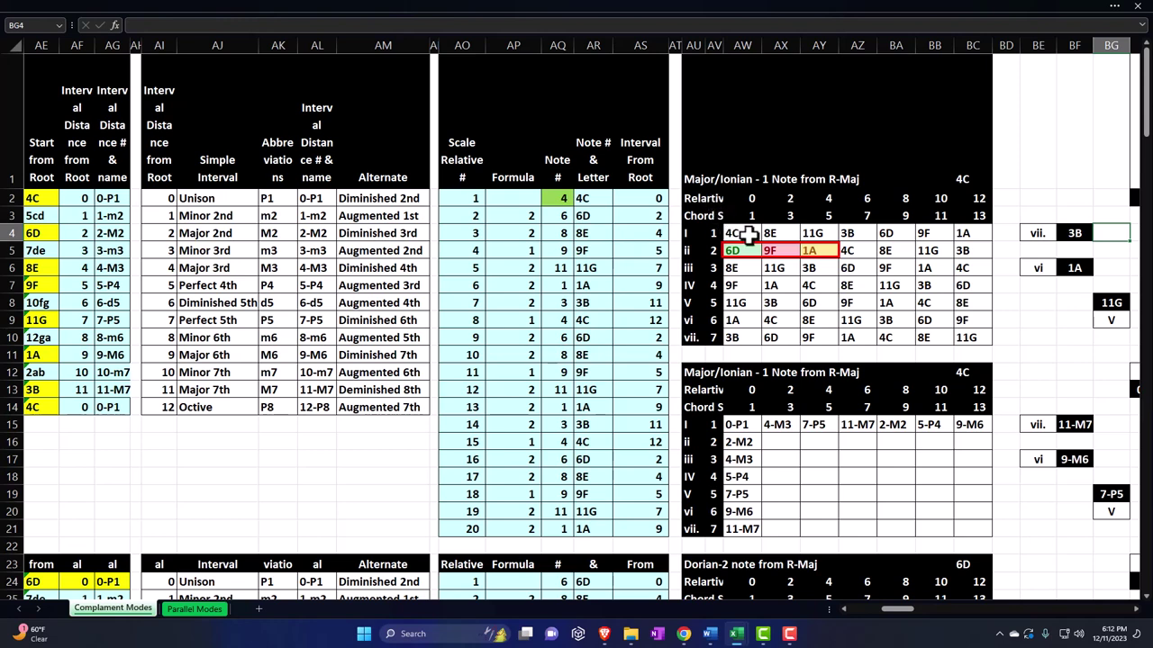
left_click_drag(736, 236, 745, 335)
left_click_drag(714, 235, 713, 335)
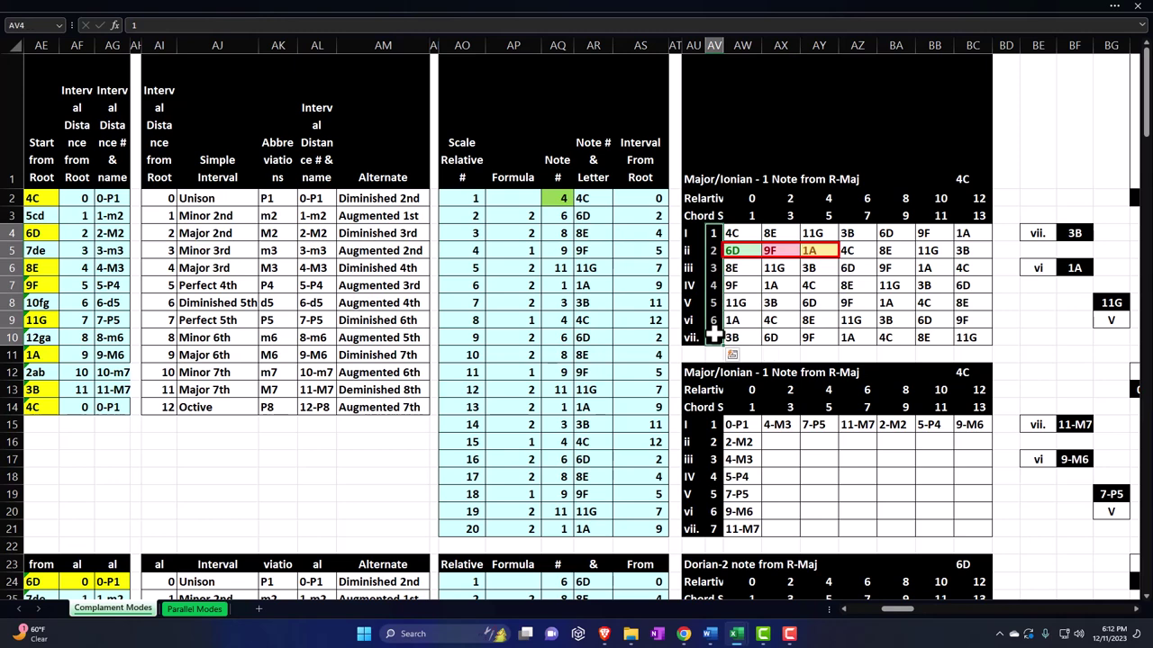
left_click(737, 232)
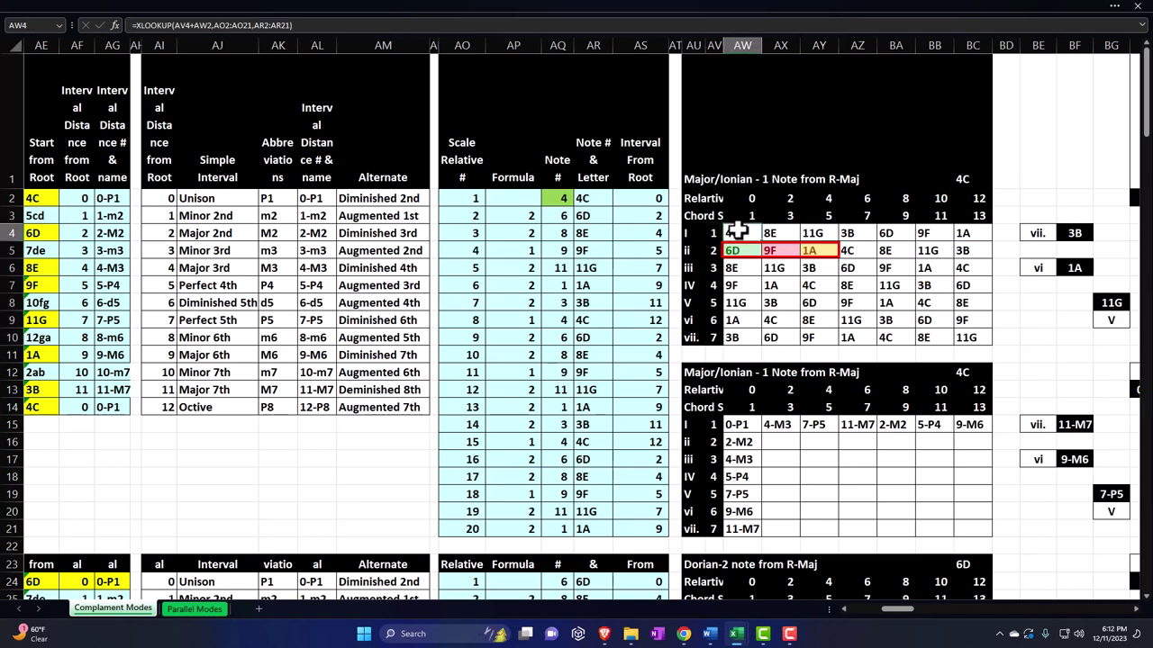
key("Up")
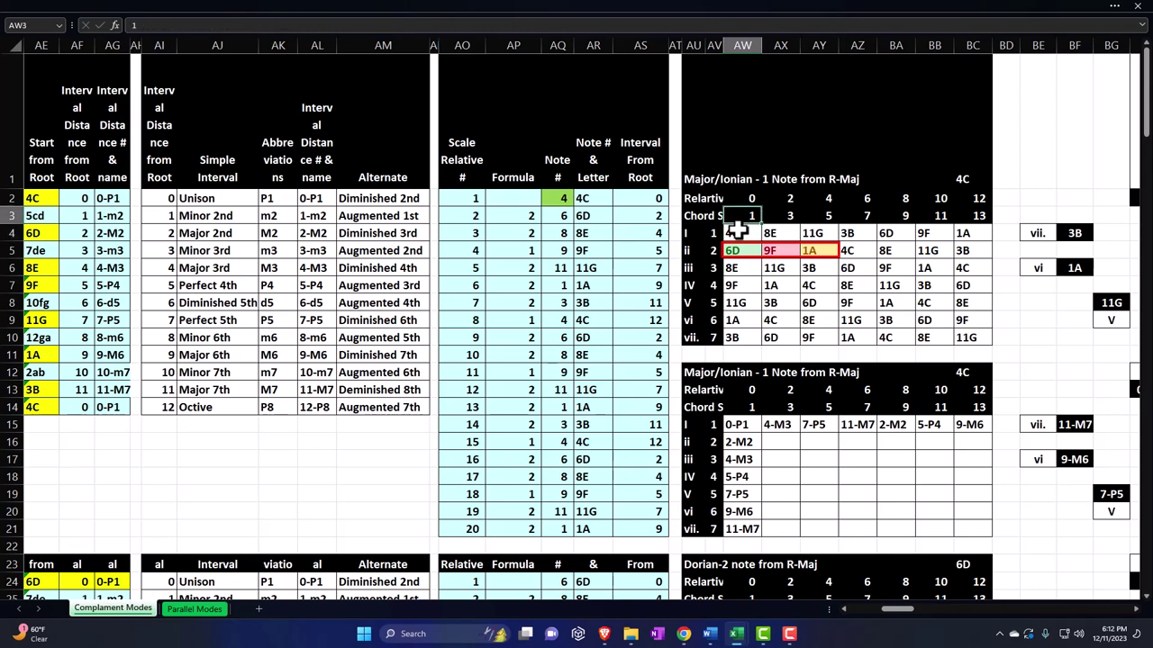
key("Right")
key("Right")
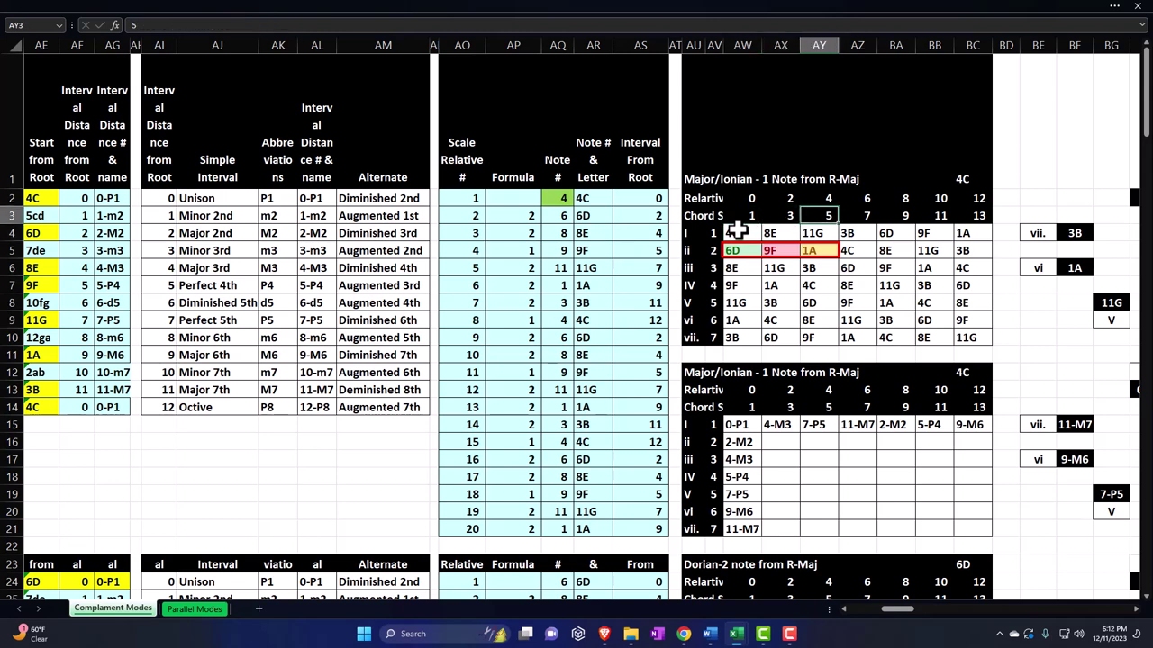
key("Right")
key("Right")
key("Right")
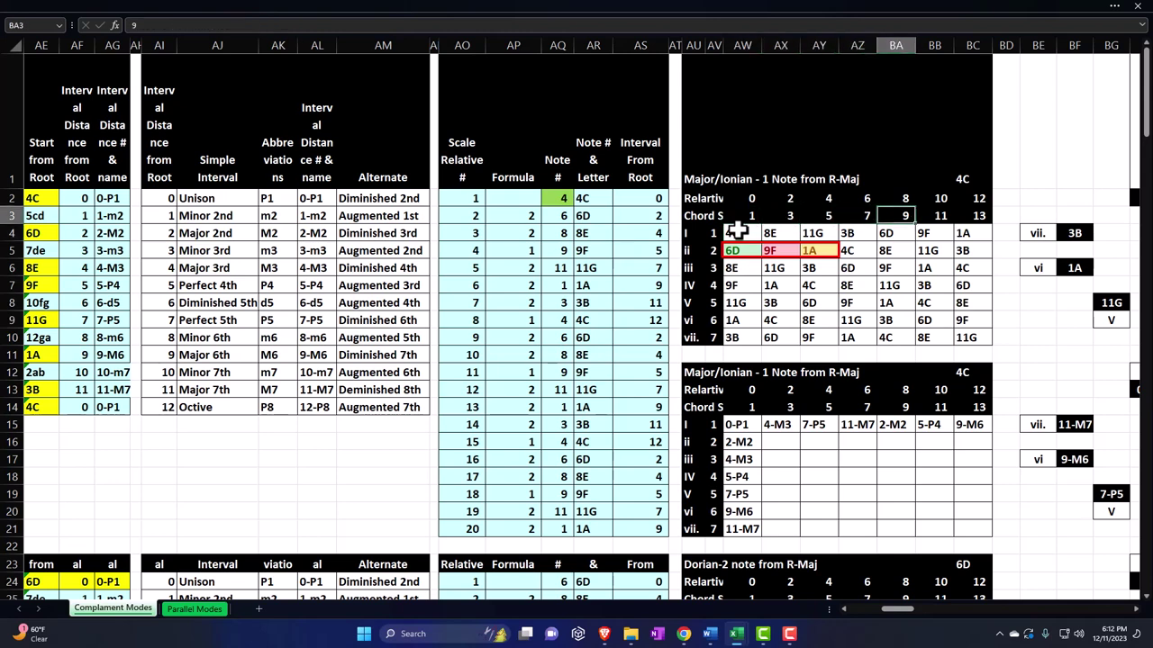
key("Left")
key("Left")
key("Left")
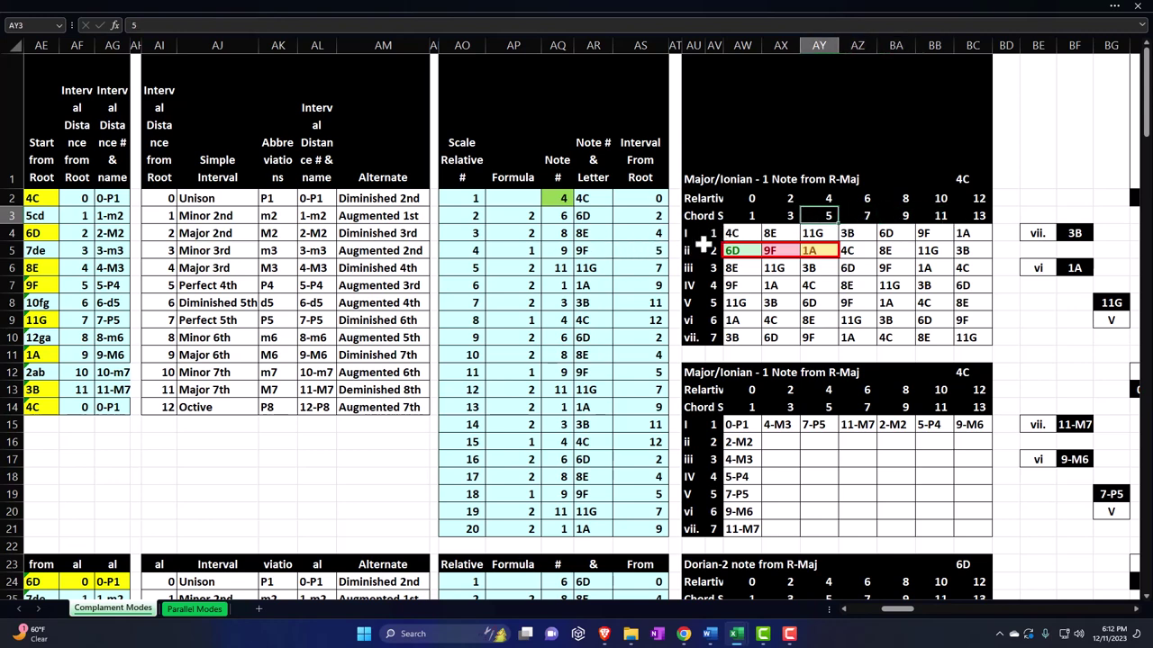
left_click(736, 233)
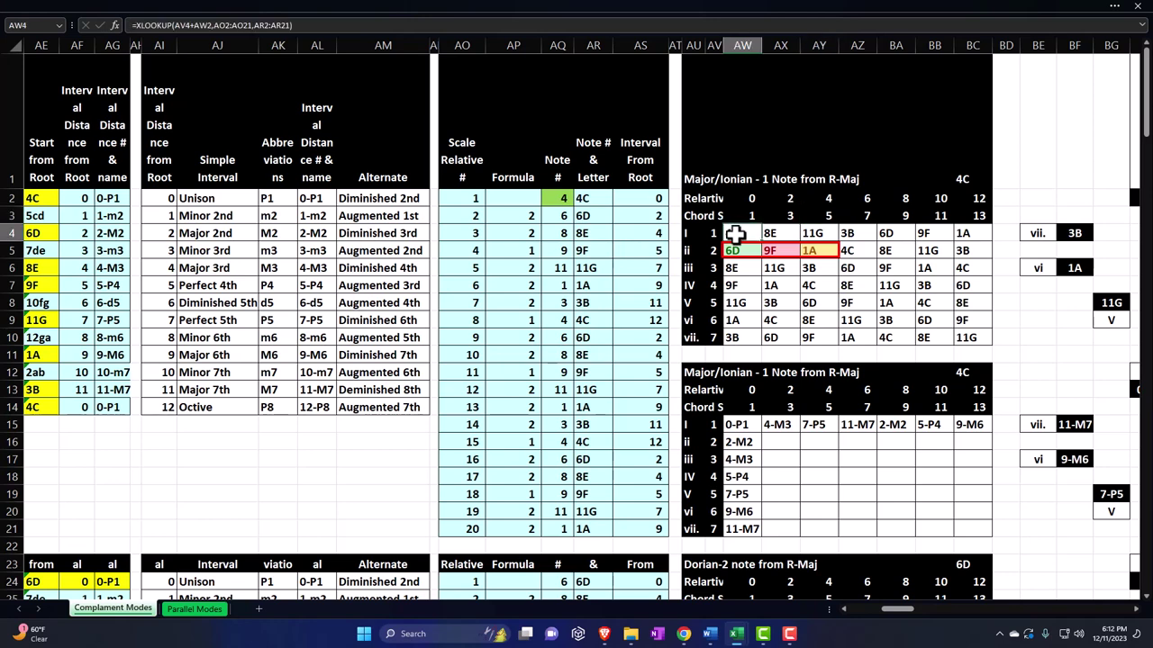
left_click(738, 251)
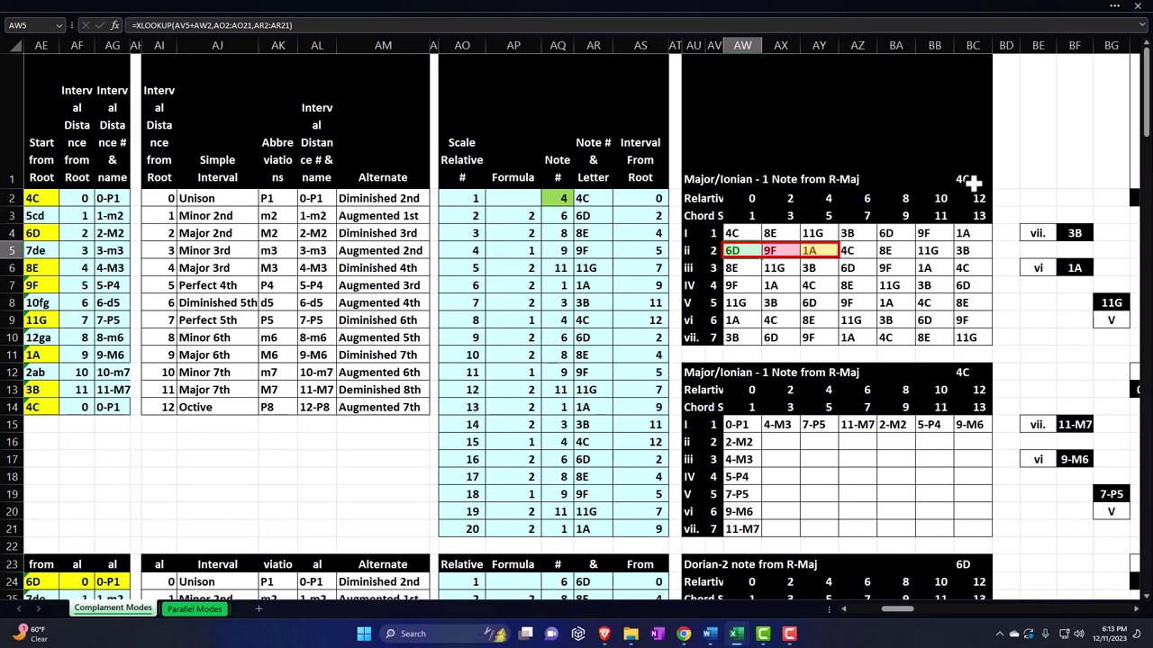
left_click_drag(909, 610, 916, 608)
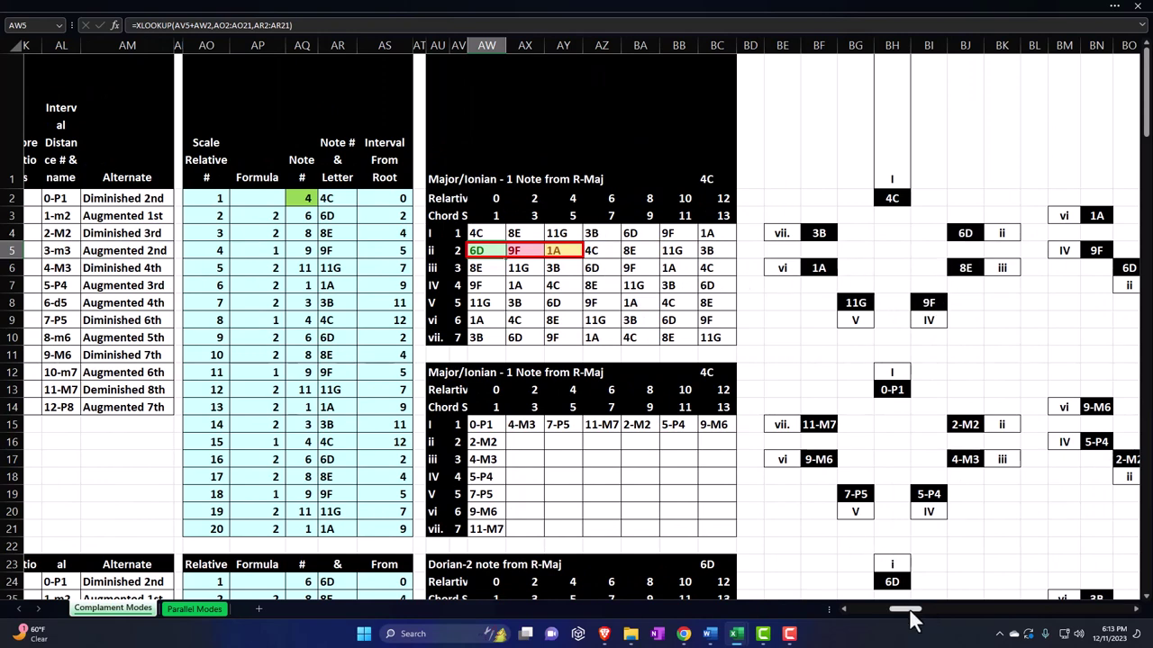
Scroll the sheet and select the red outline around 6D, 9F, 1A.
left_click_drag(910, 609, 898, 609)
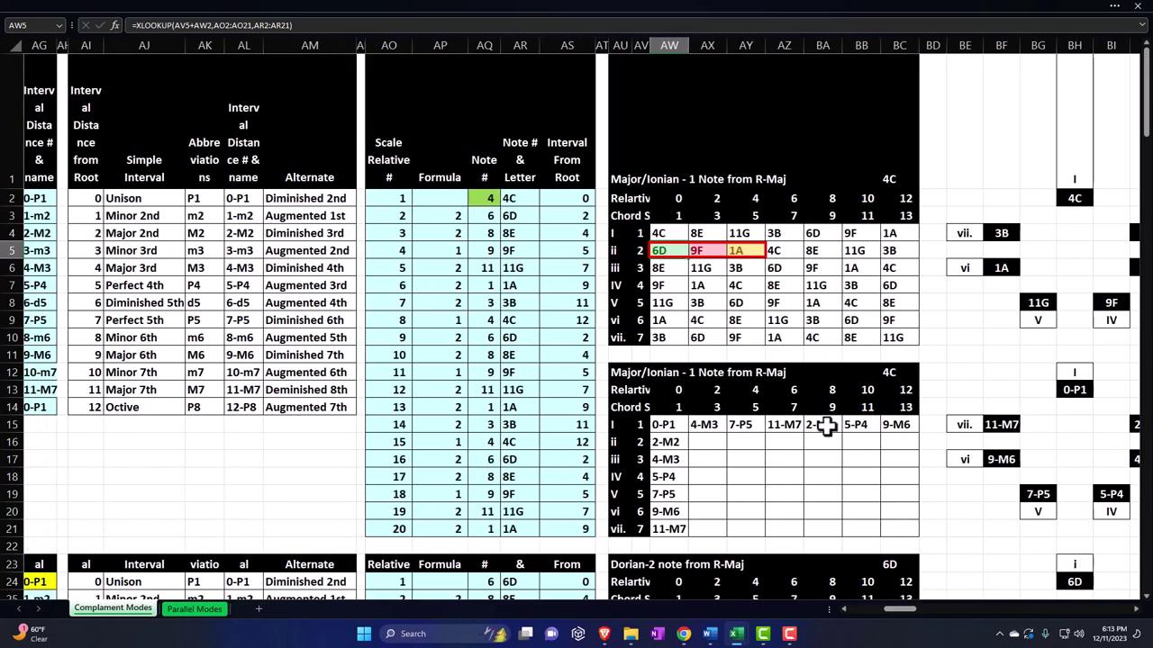
left_click_drag(684, 221, 753, 215)
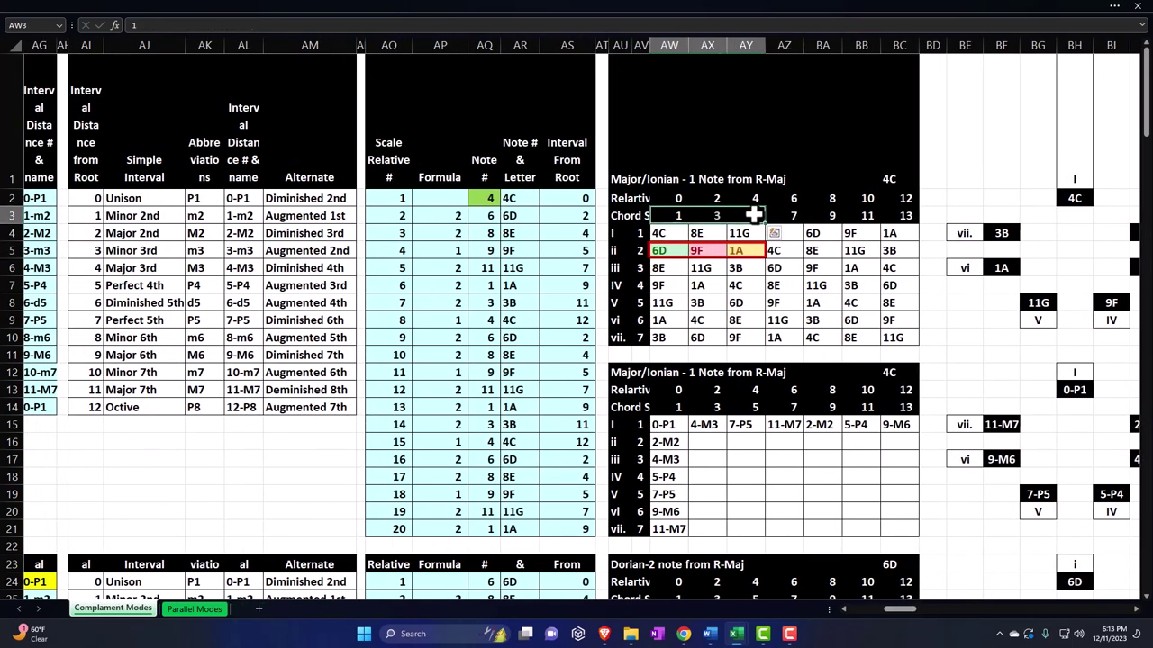
left_click(650, 247)
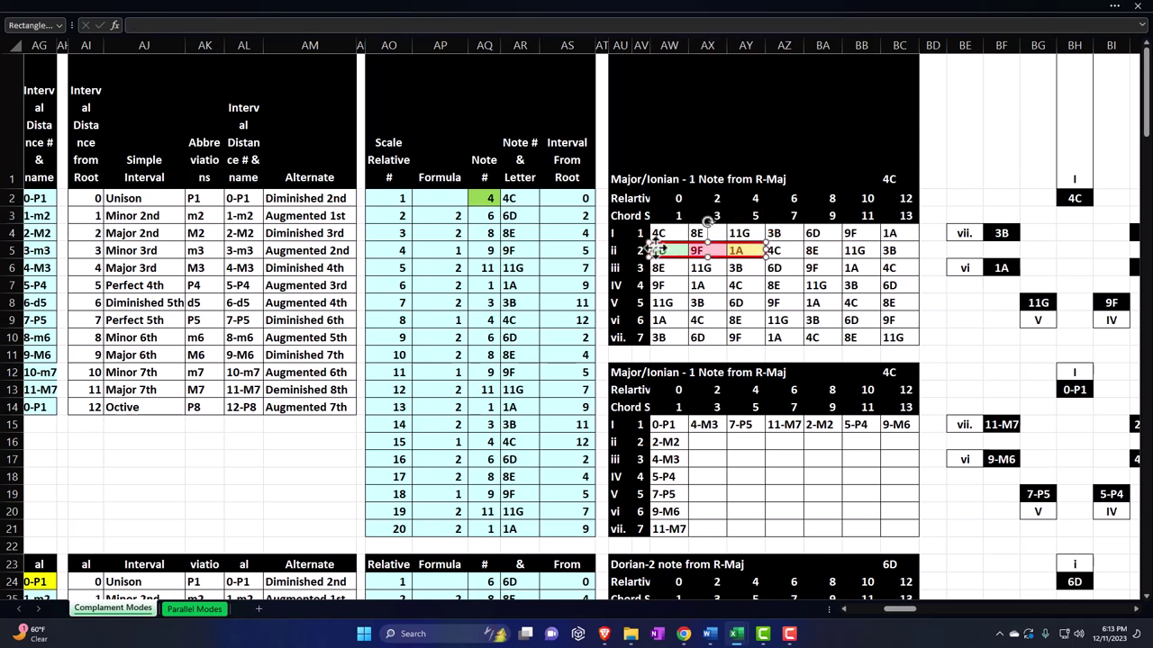
Shrink header row 1 to about 40.5 points, then select columns F through Y.
left_click_drag(12, 189, 14, 73)
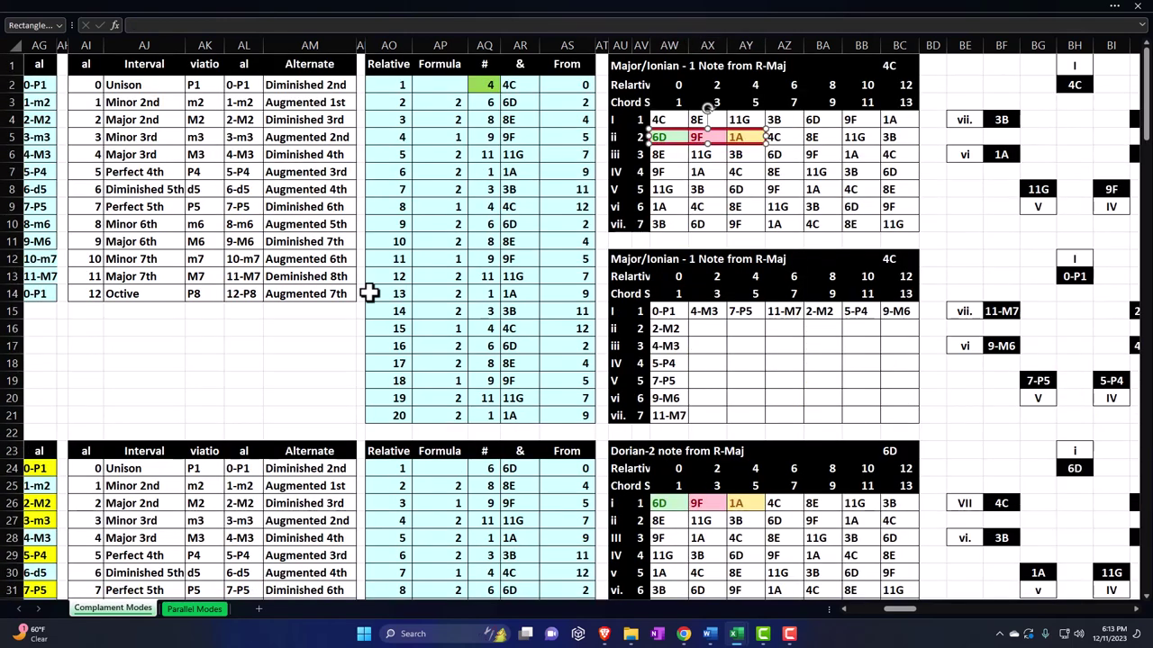
left_click_drag(900, 608, 758, 590)
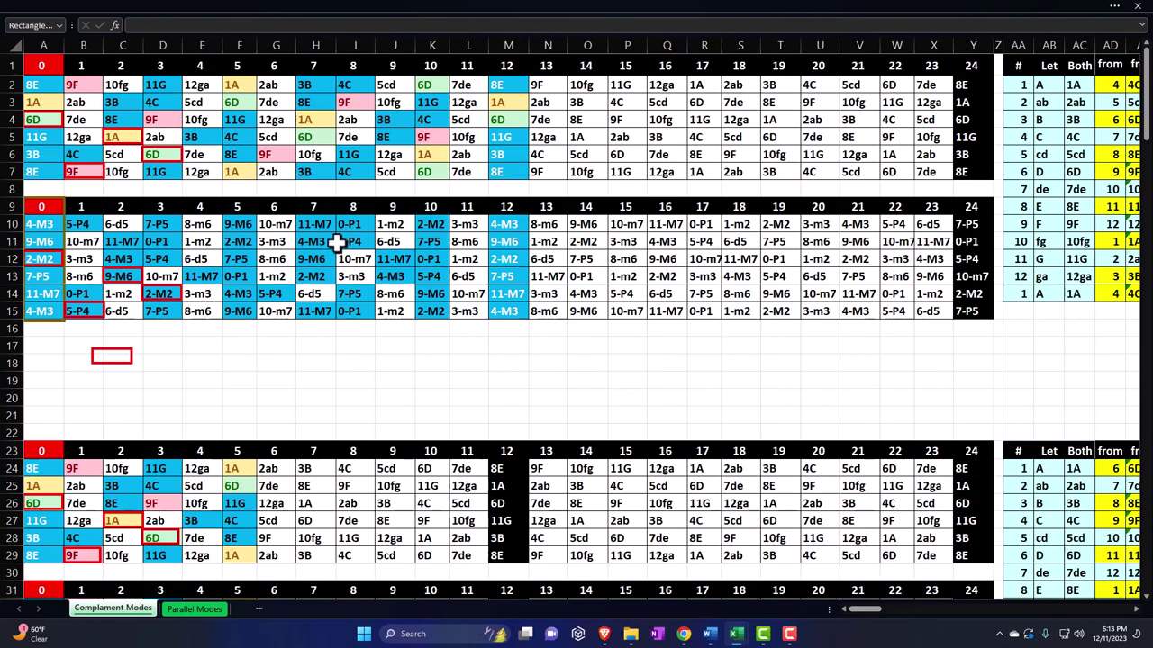
left_click_drag(237, 46, 831, 108)
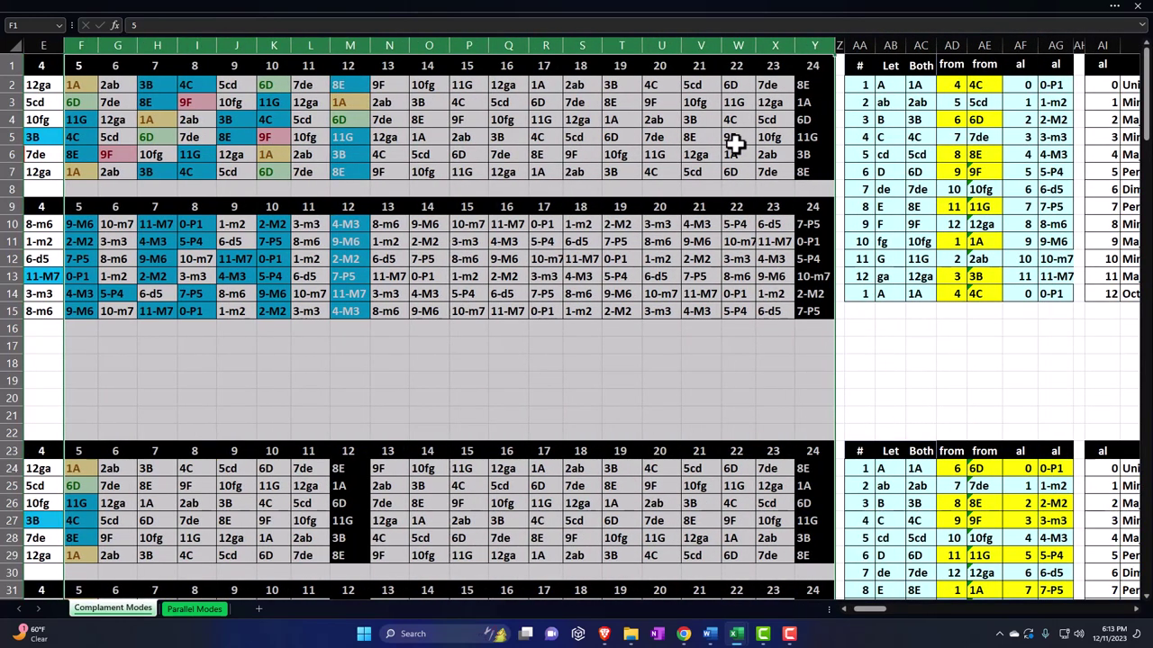
Hide columns F through Y.
right_click(735, 143)
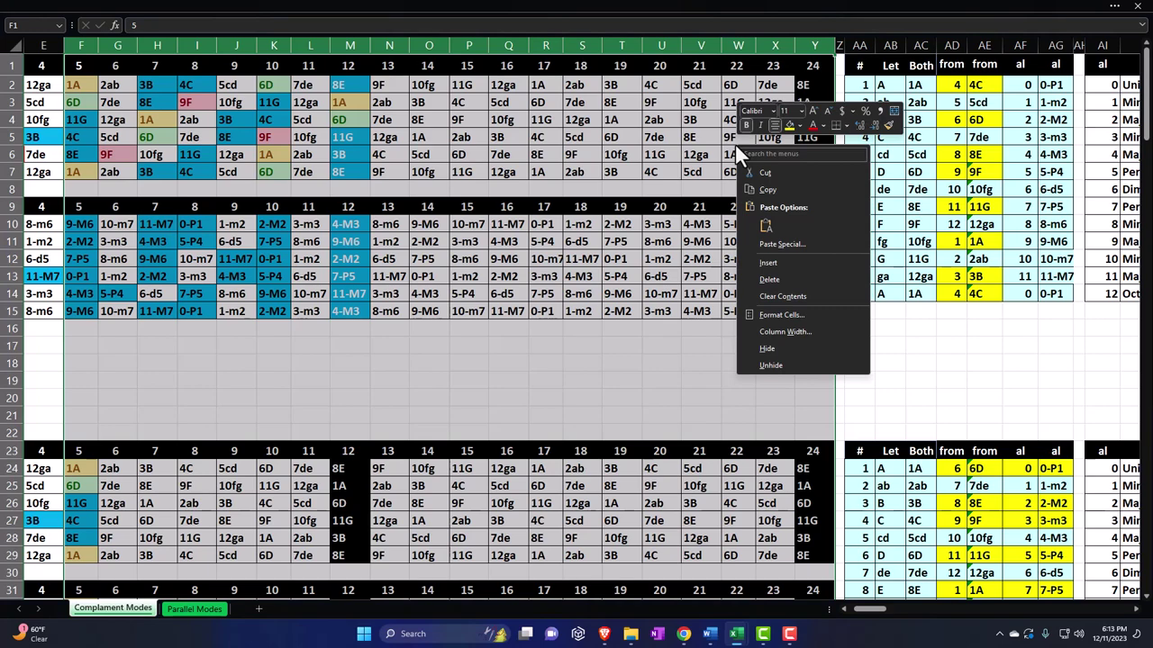
left_click(770, 350)
left_click(490, 204)
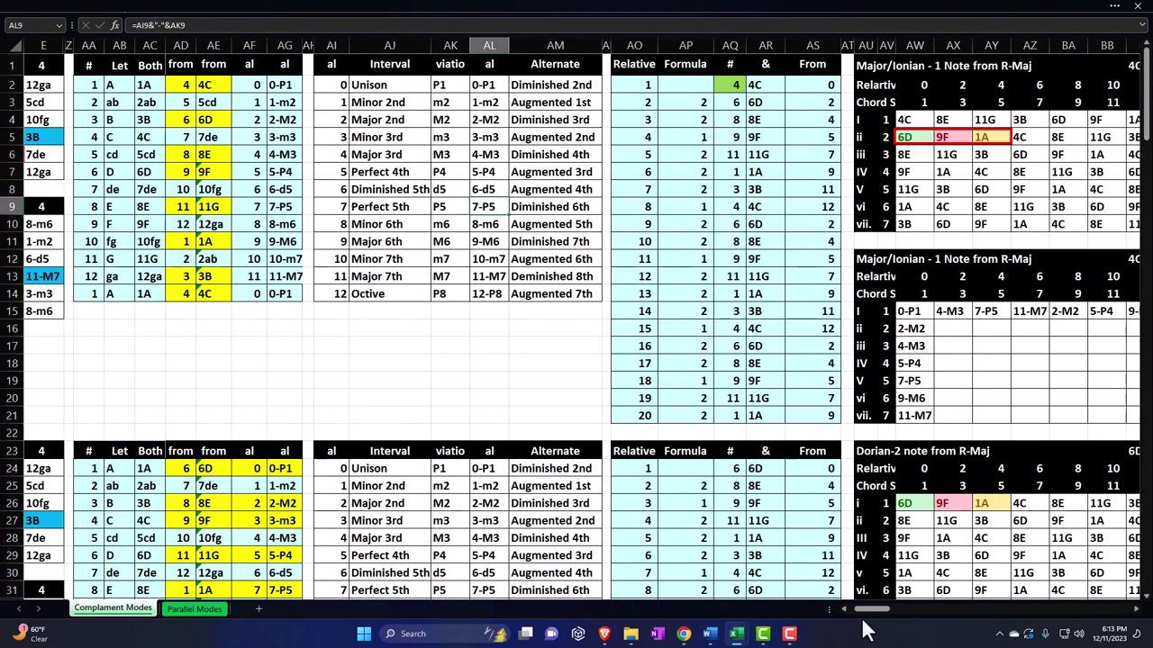
left_click_drag(870, 611, 849, 612)
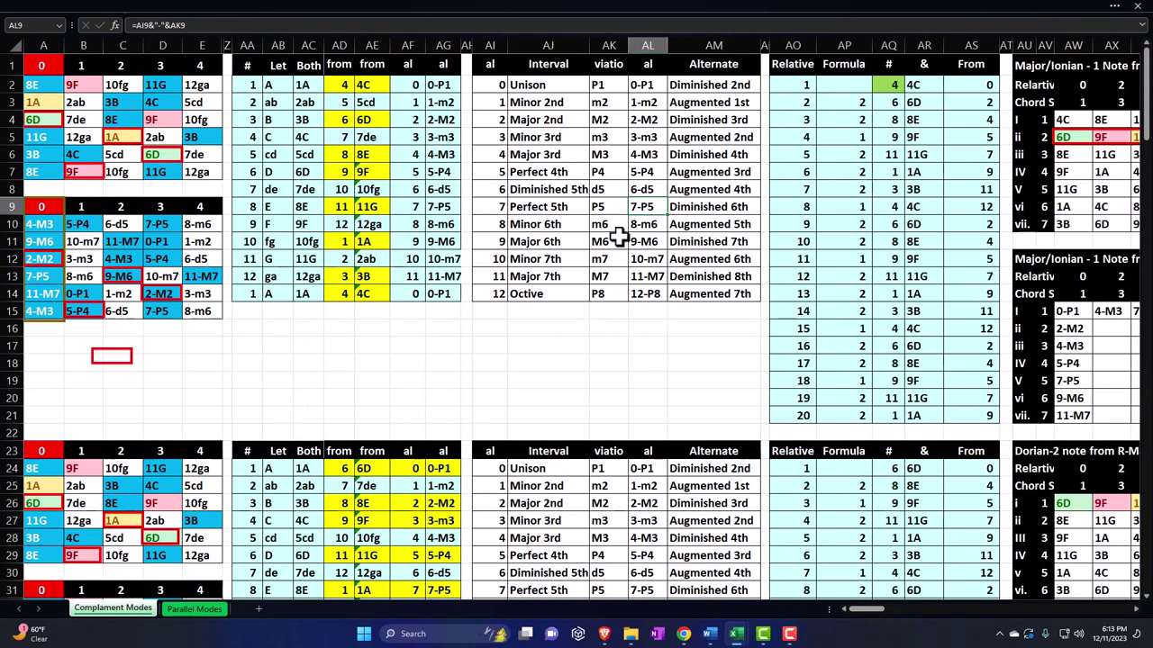
Hide the Alternate column AM, then columns AL and AI.
left_click(703, 45)
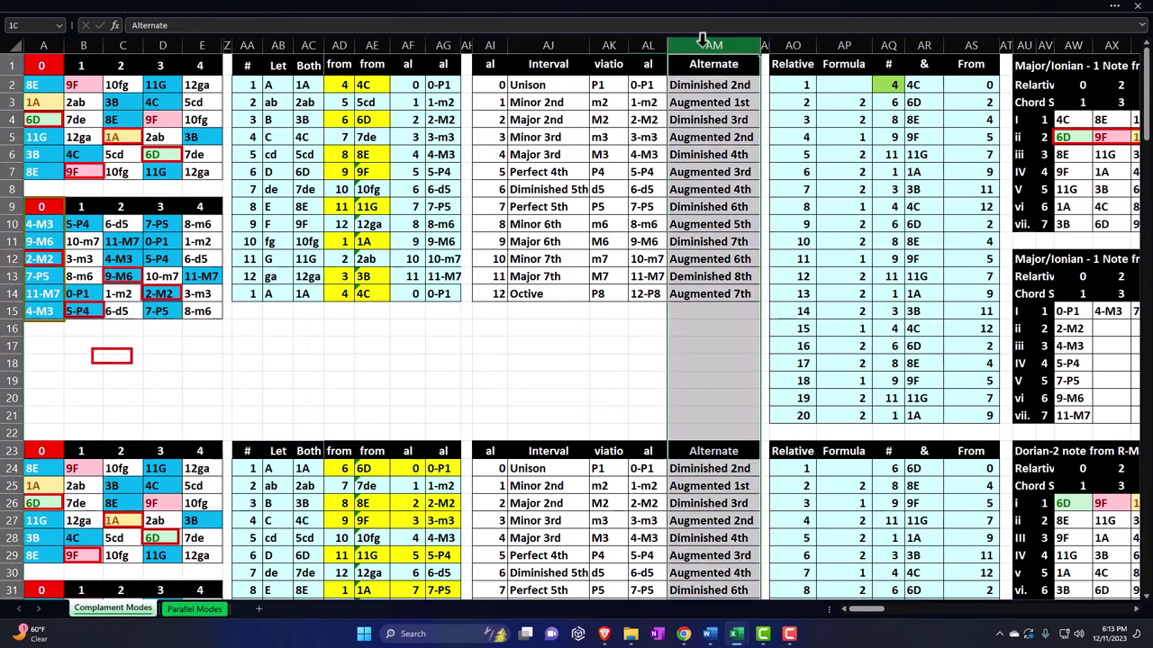
right_click(712, 109)
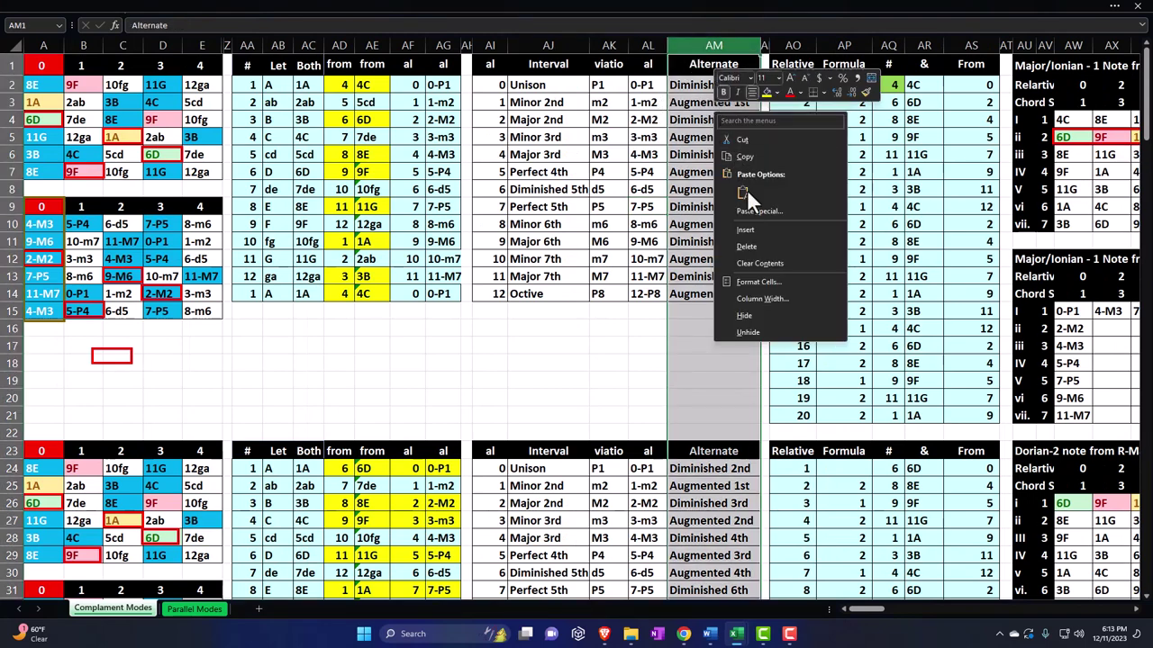
left_click(760, 313)
left_click(647, 43)
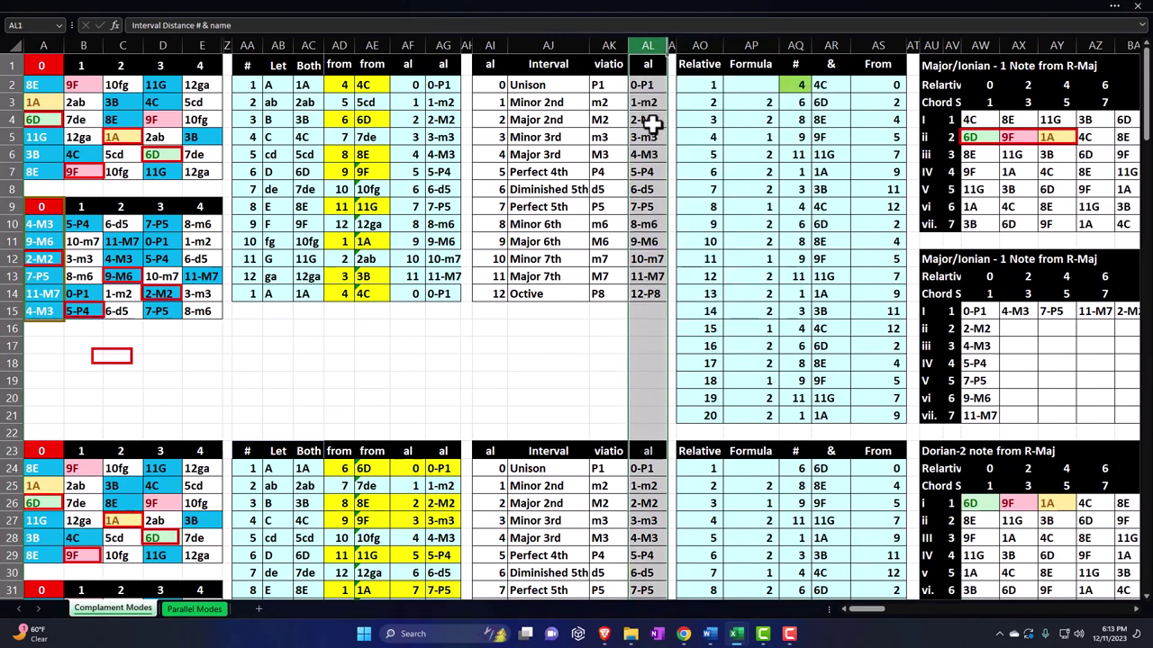
right_click(652, 124)
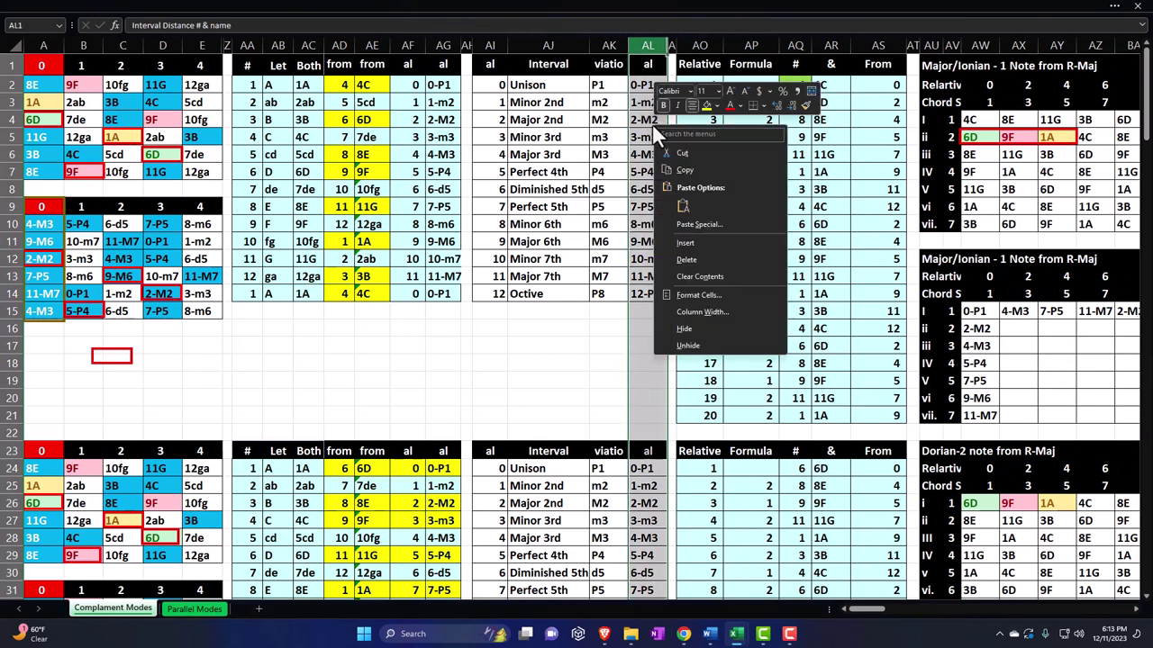
left_click(672, 330)
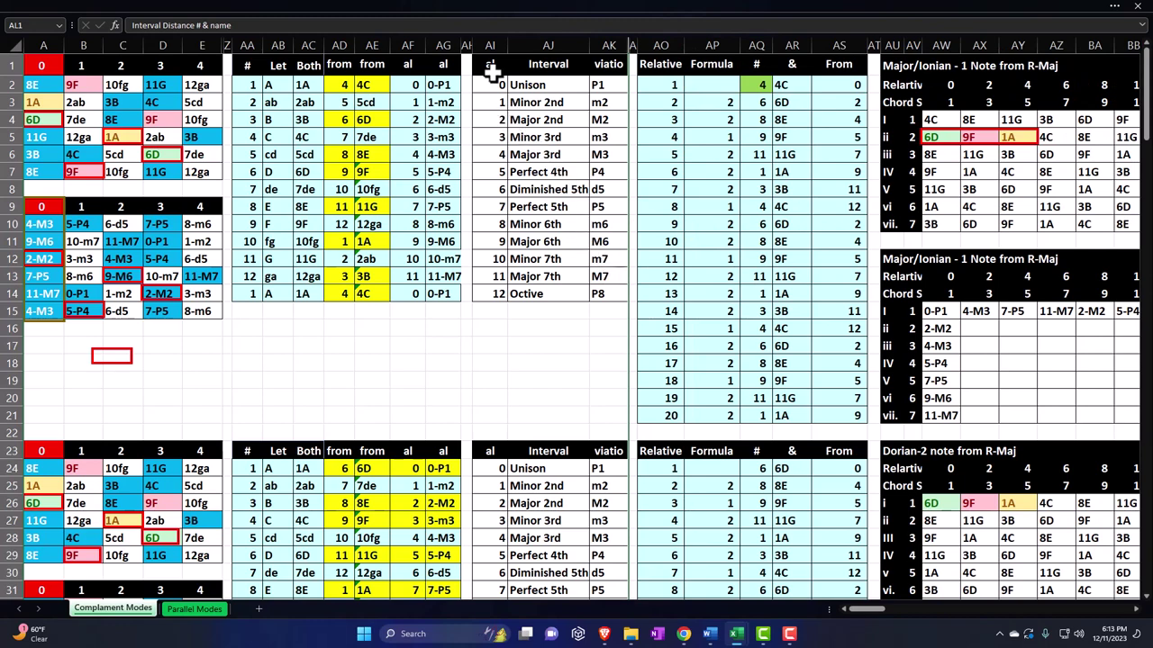
left_click(489, 42)
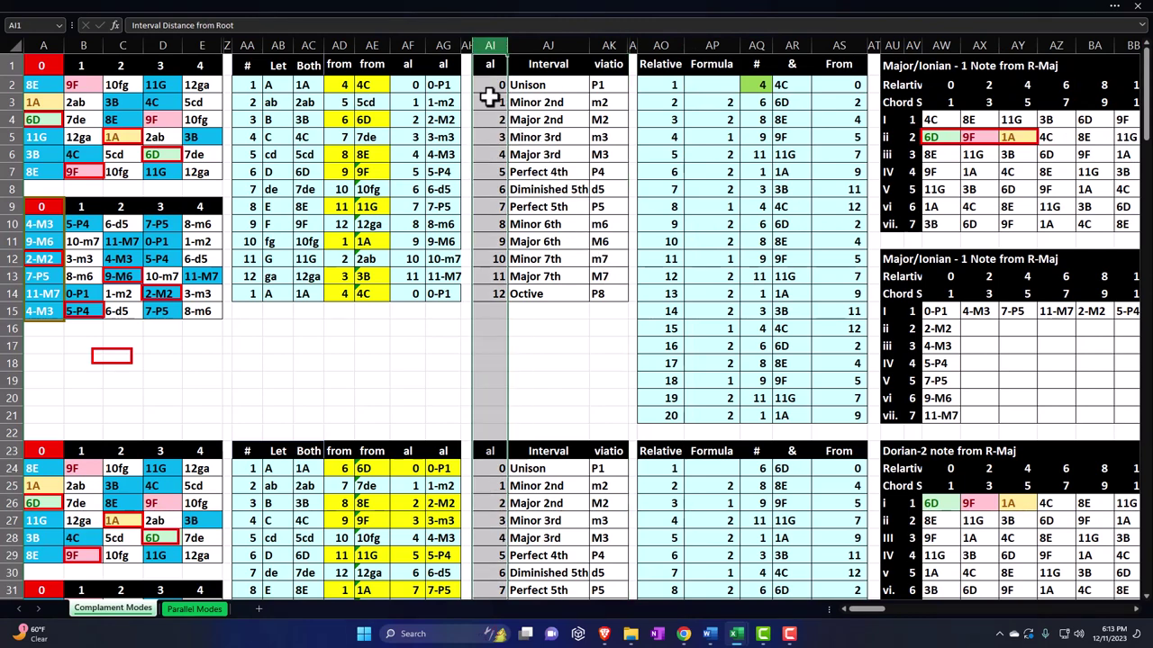
right_click(490, 96)
left_click(529, 300)
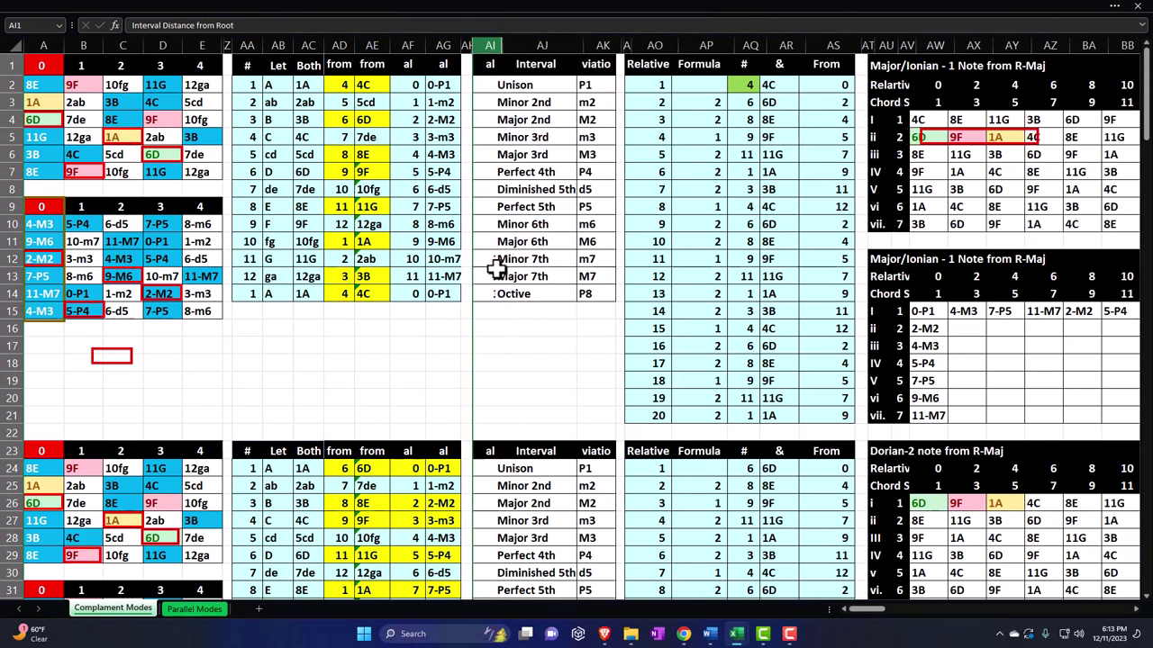
Hide columns AA through AC, then select row 4's notes and A10:B11 in the interval wheel.
left_click_drag(245, 43, 308, 43)
right_click(293, 108)
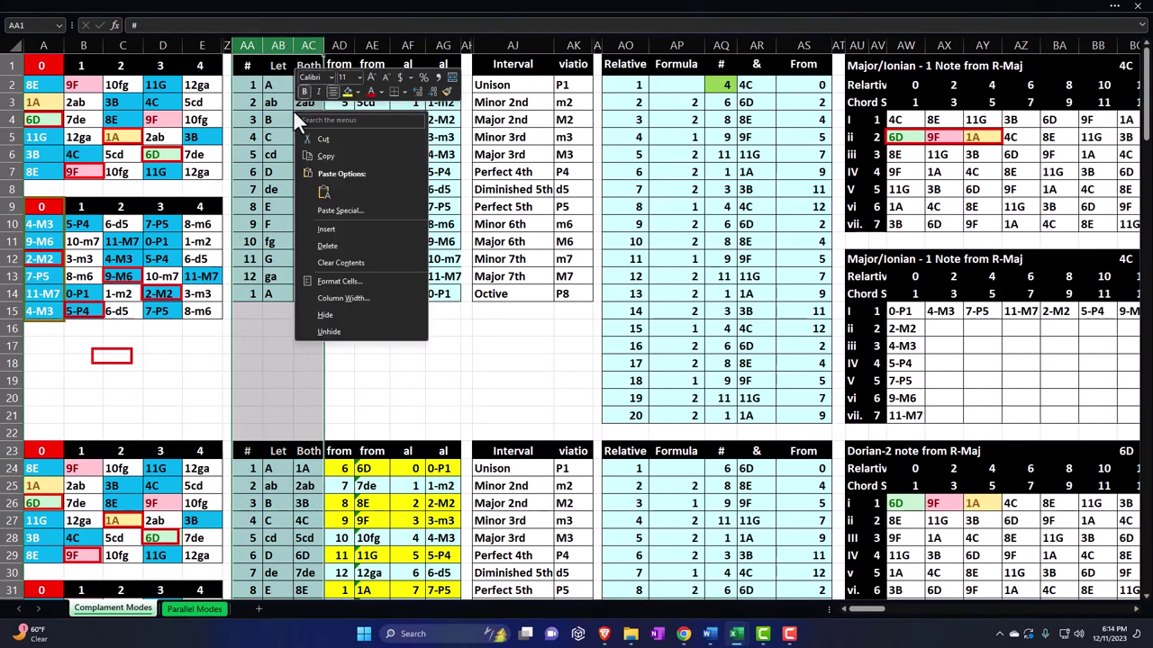
left_click(324, 312)
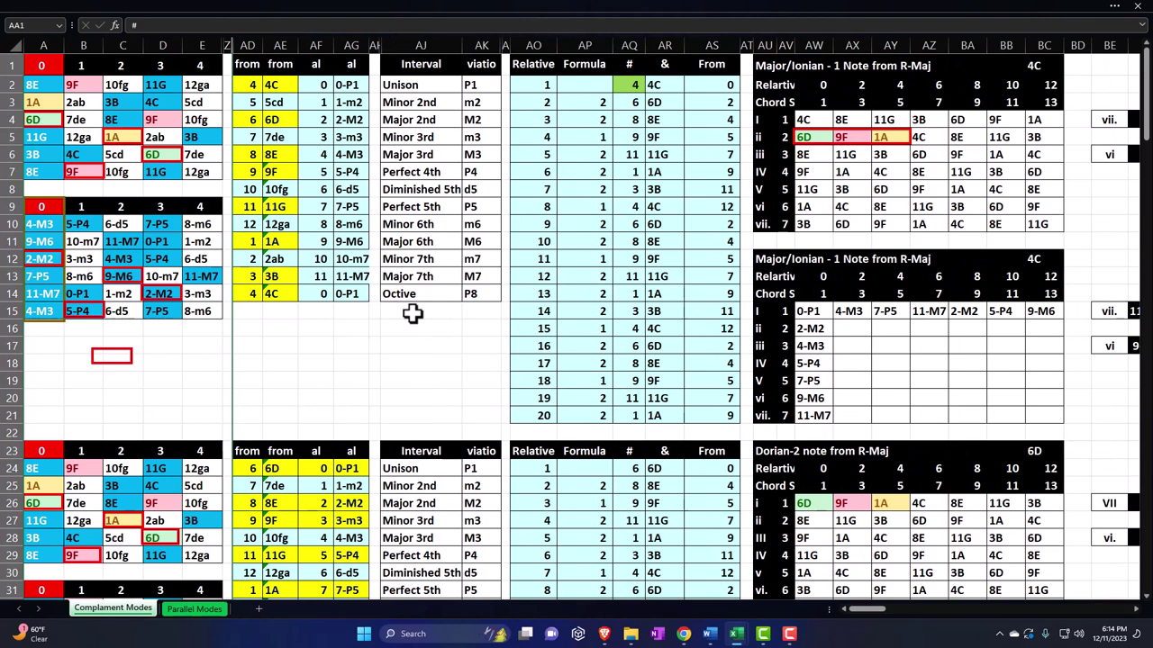
left_click(444, 358)
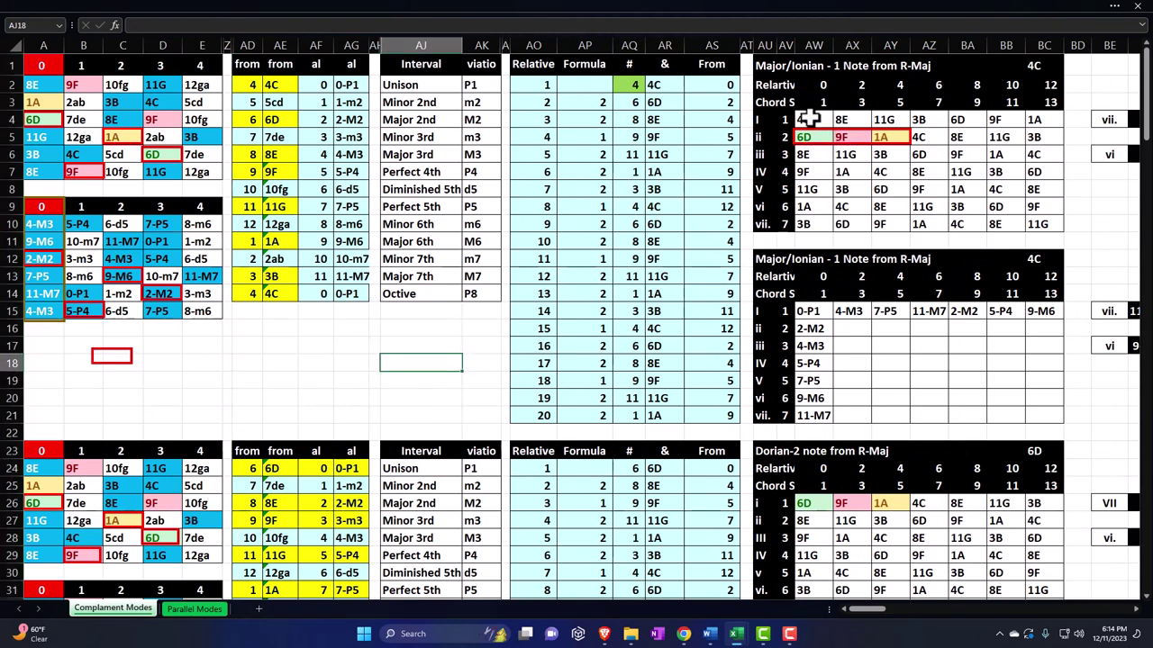
left_click_drag(804, 117, 878, 118)
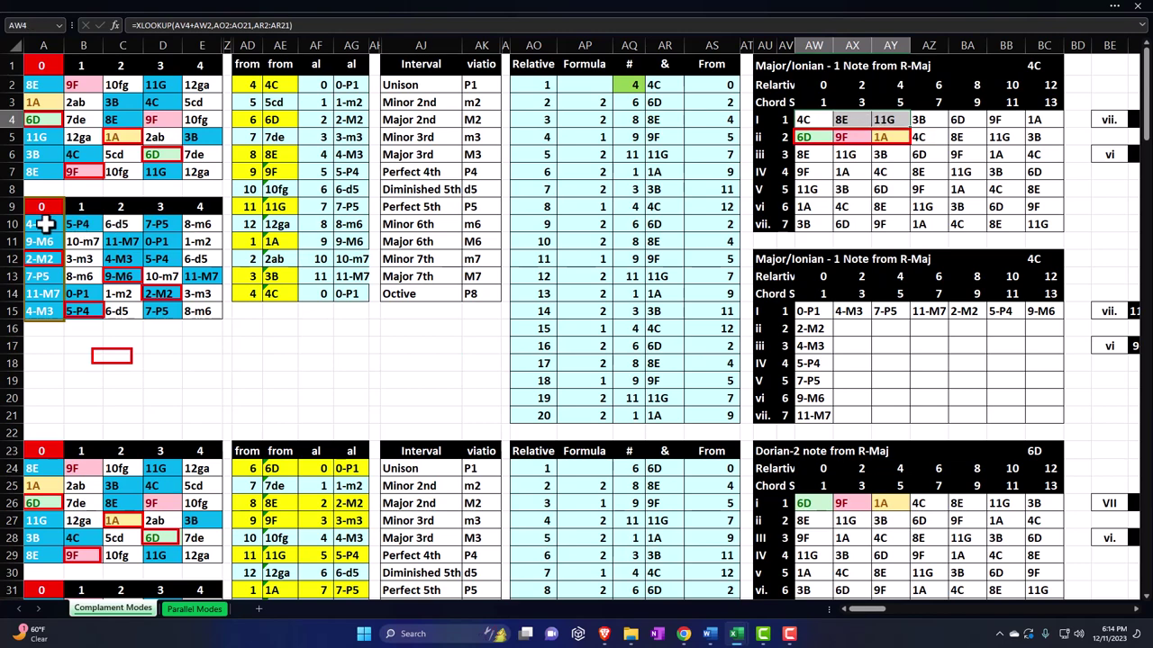
left_click_drag(43, 223, 206, 314)
scroll(225, 357, "up", 1)
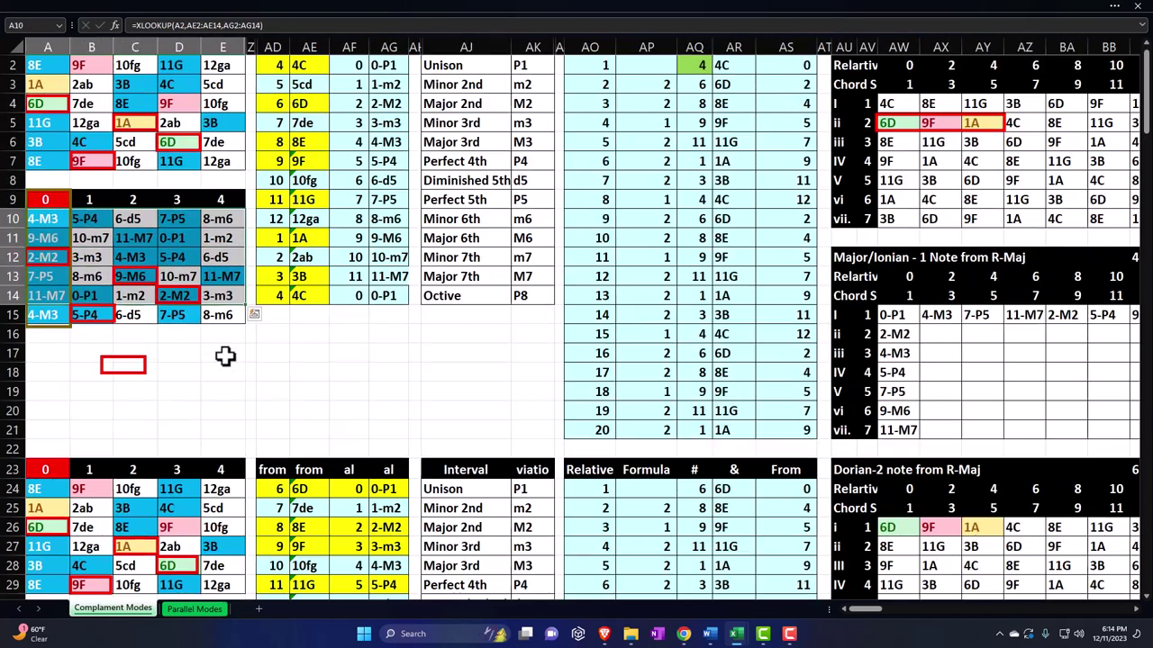
left_click(222, 368)
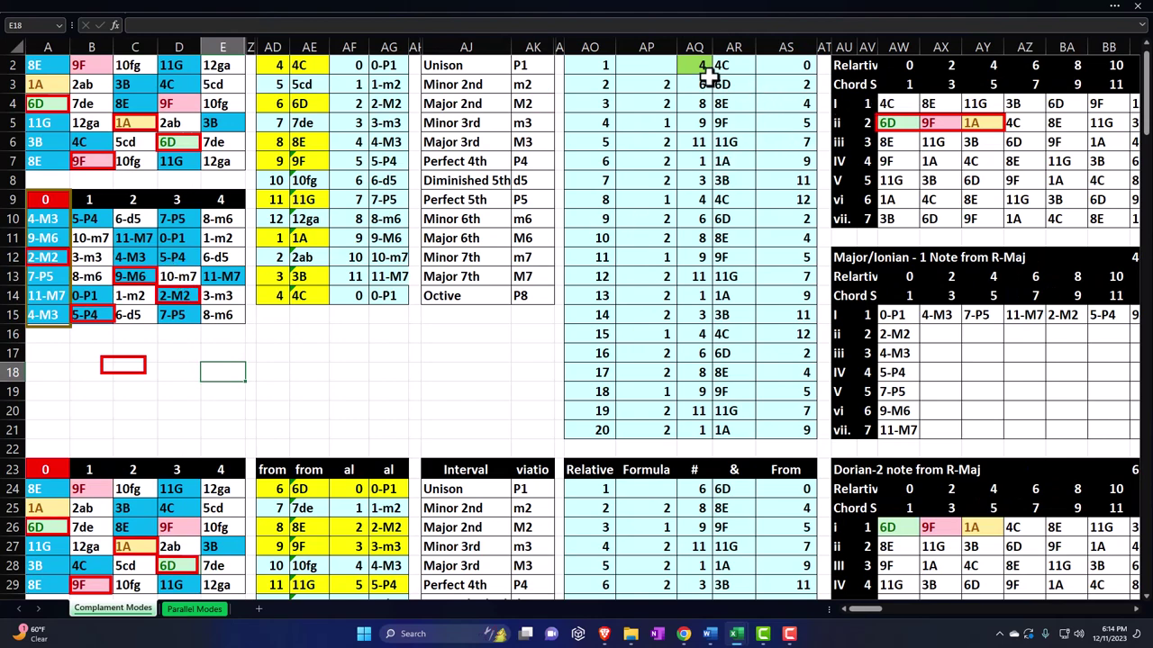
left_click(182, 239)
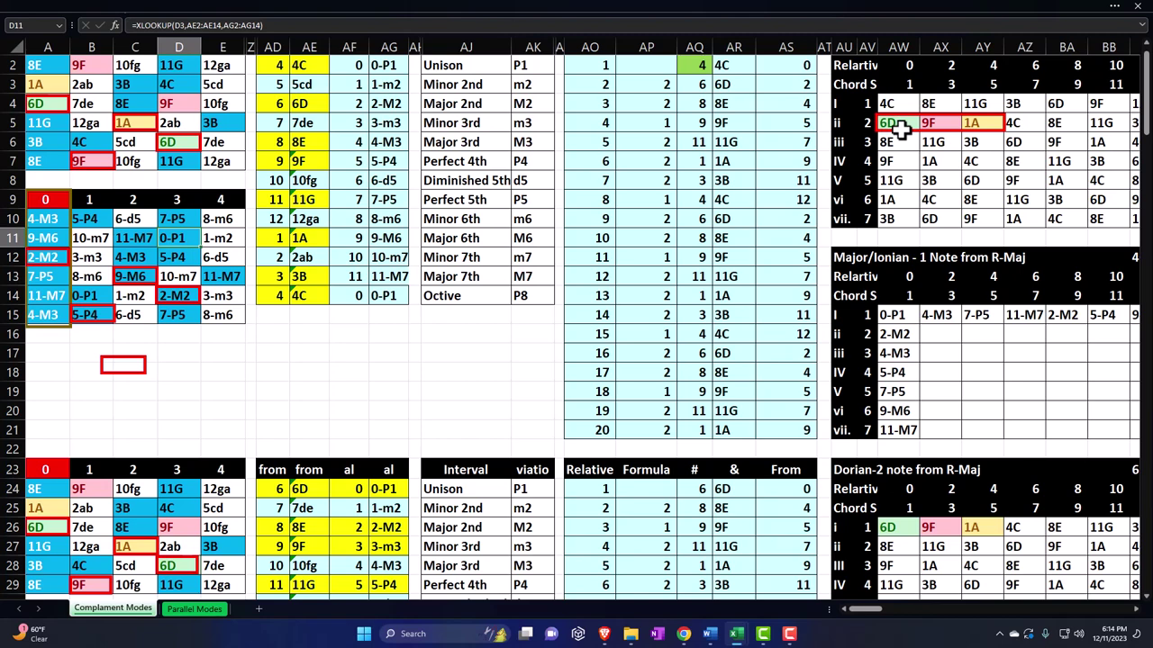
left_click_drag(43, 219, 208, 309)
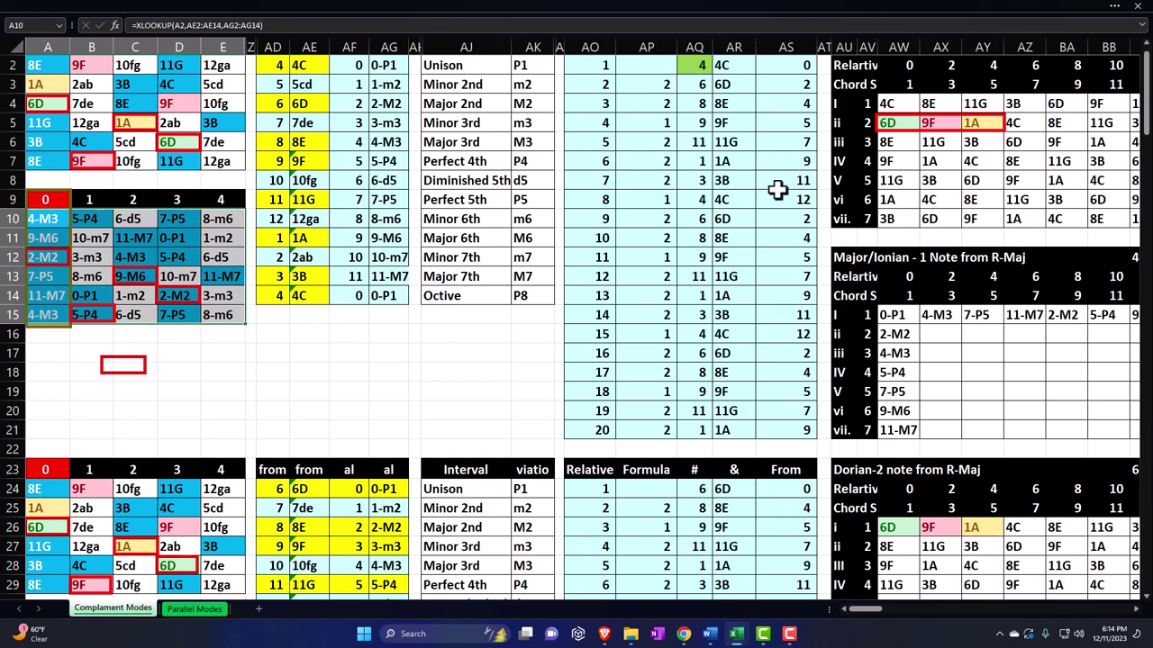
left_click(946, 84)
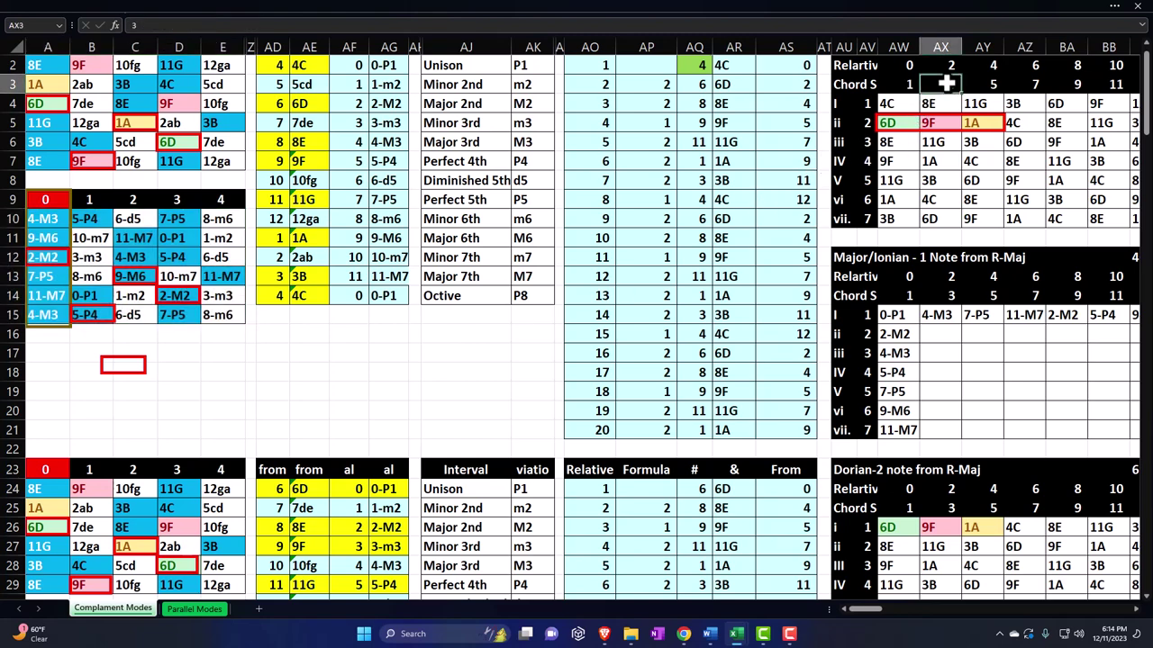
left_click(986, 83)
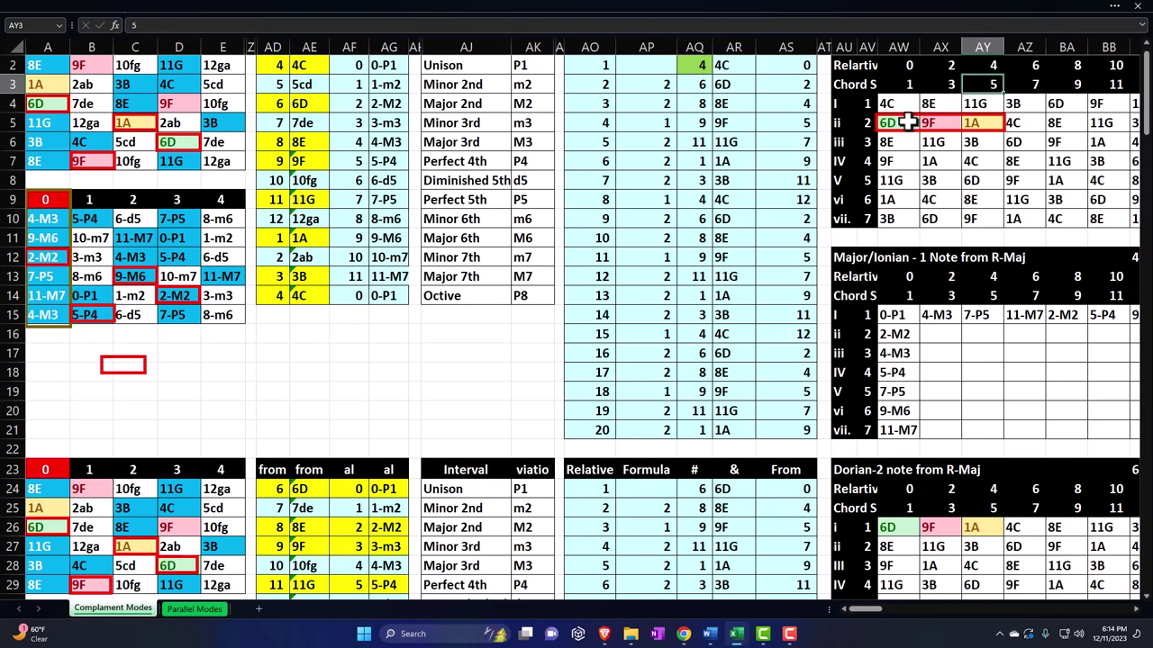
left_click(1028, 122)
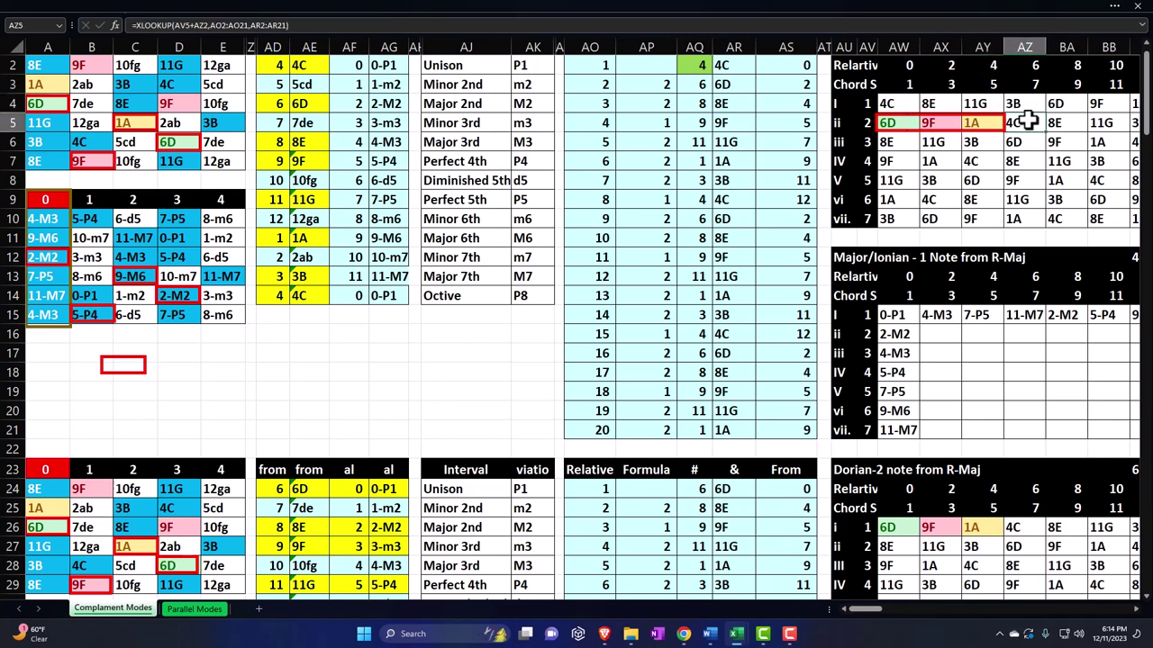
scroll(1028, 121, "up", 1)
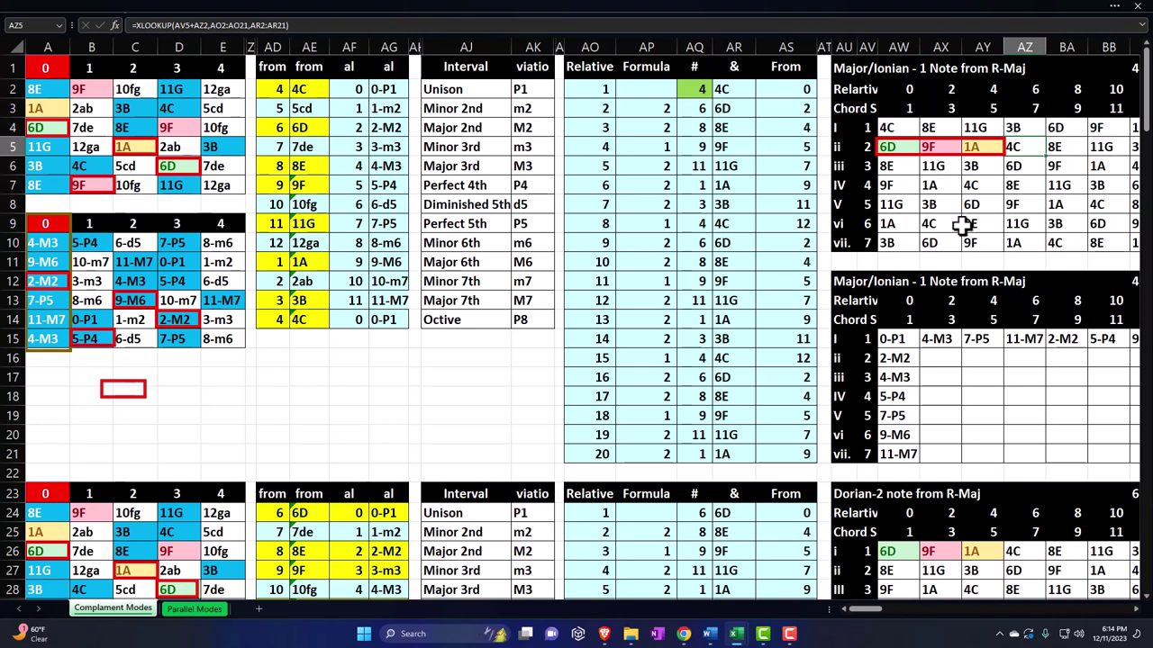
scroll(962, 226, "down", 4)
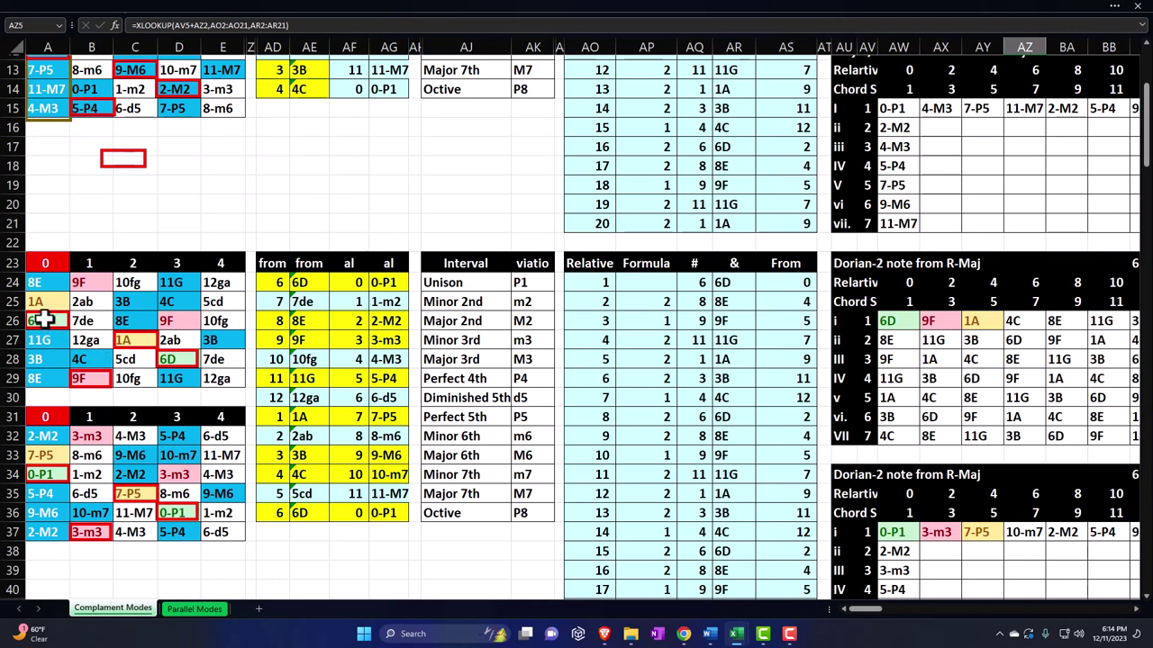
left_click(41, 321)
left_click_drag(42, 283, 218, 377)
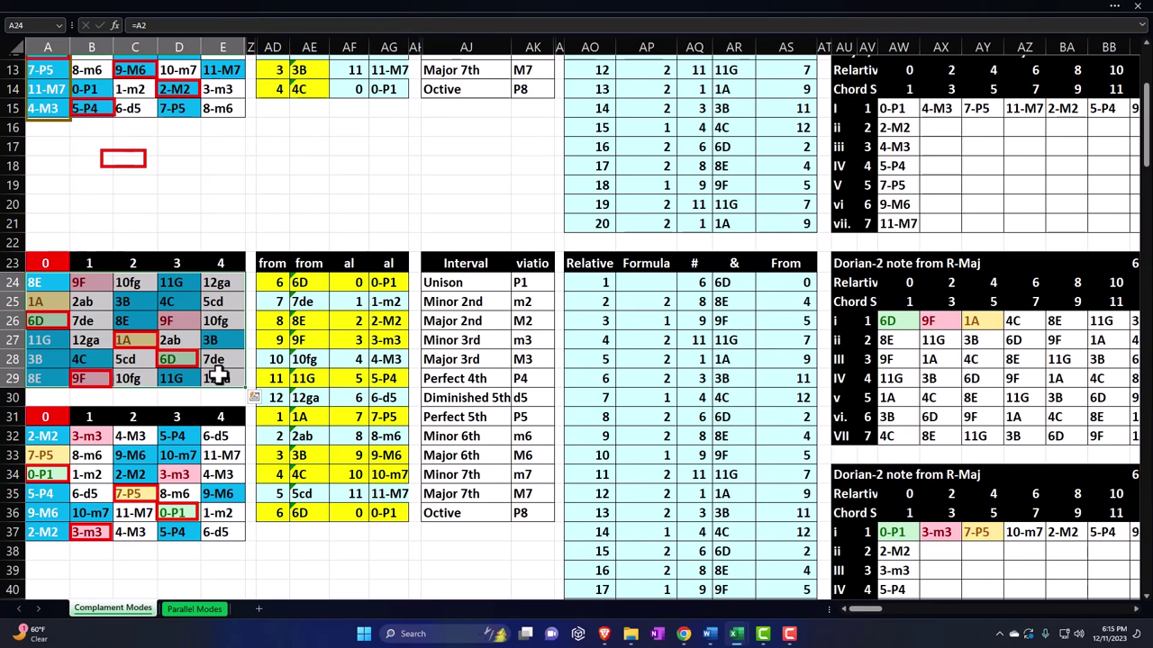
scroll(51, 453, "up", 4)
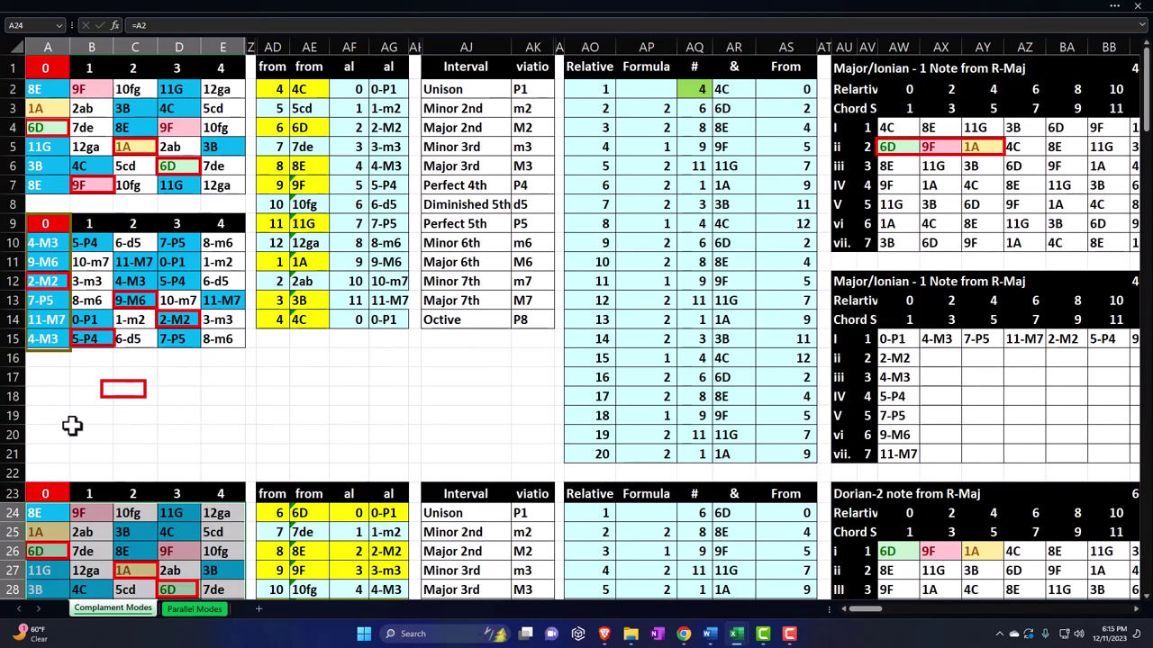
scroll(74, 423, "down", 2)
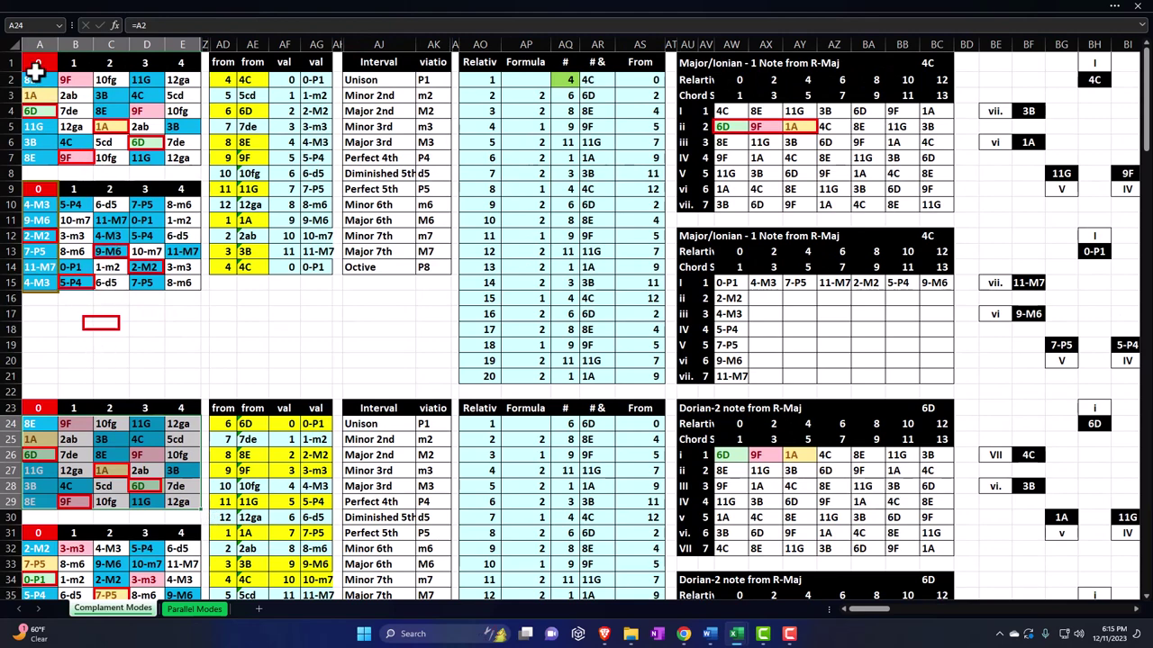
left_click_drag(30, 79, 178, 161)
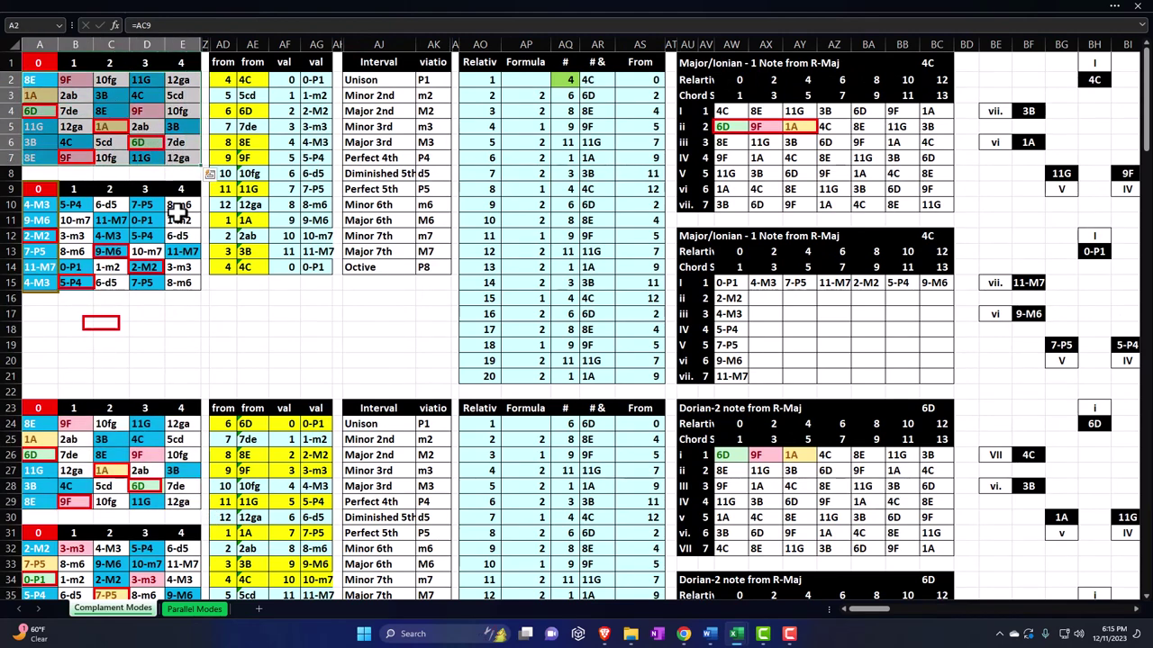
left_click_drag(36, 208, 171, 281)
scroll(171, 281, "down", 2)
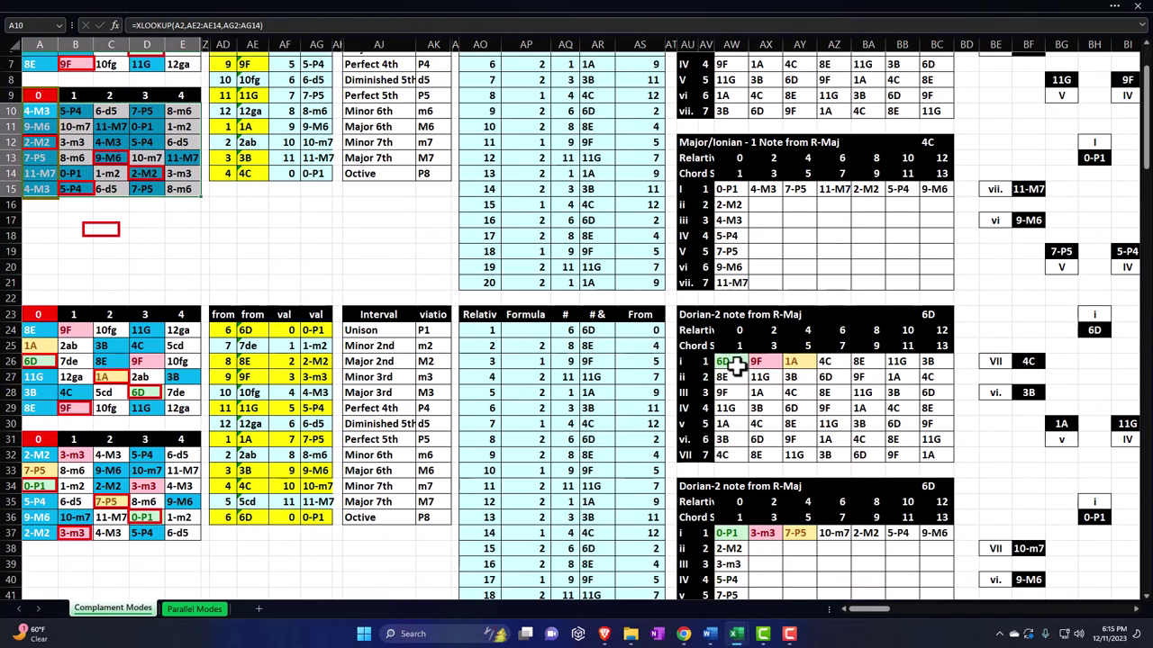
left_click(737, 363)
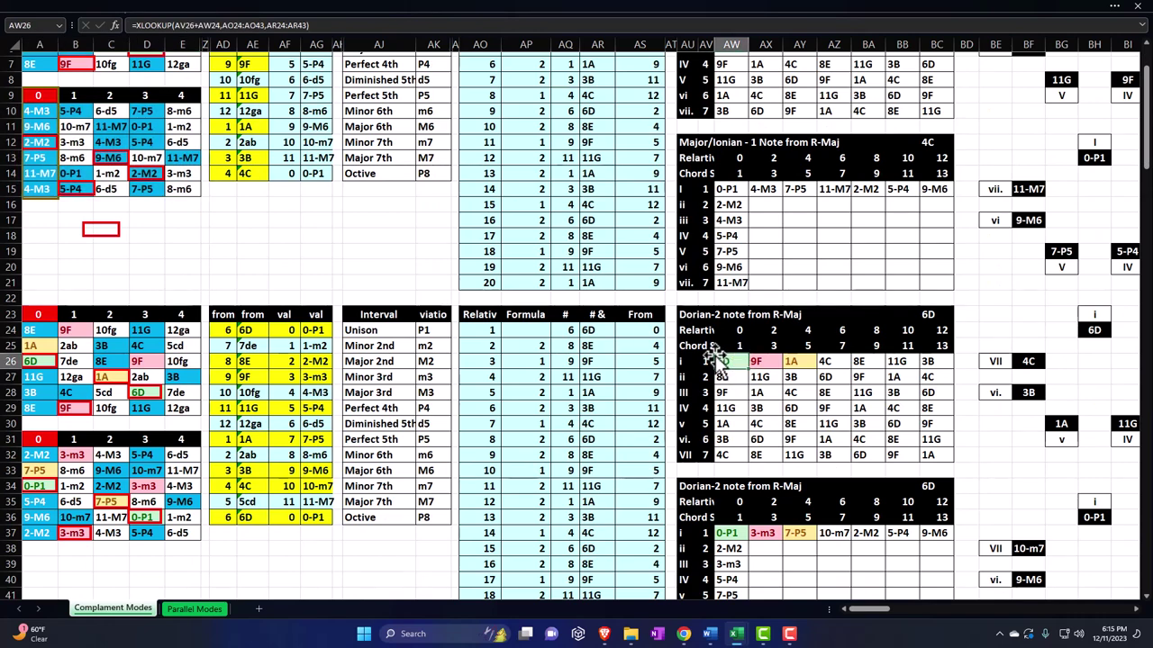
left_click(34, 486)
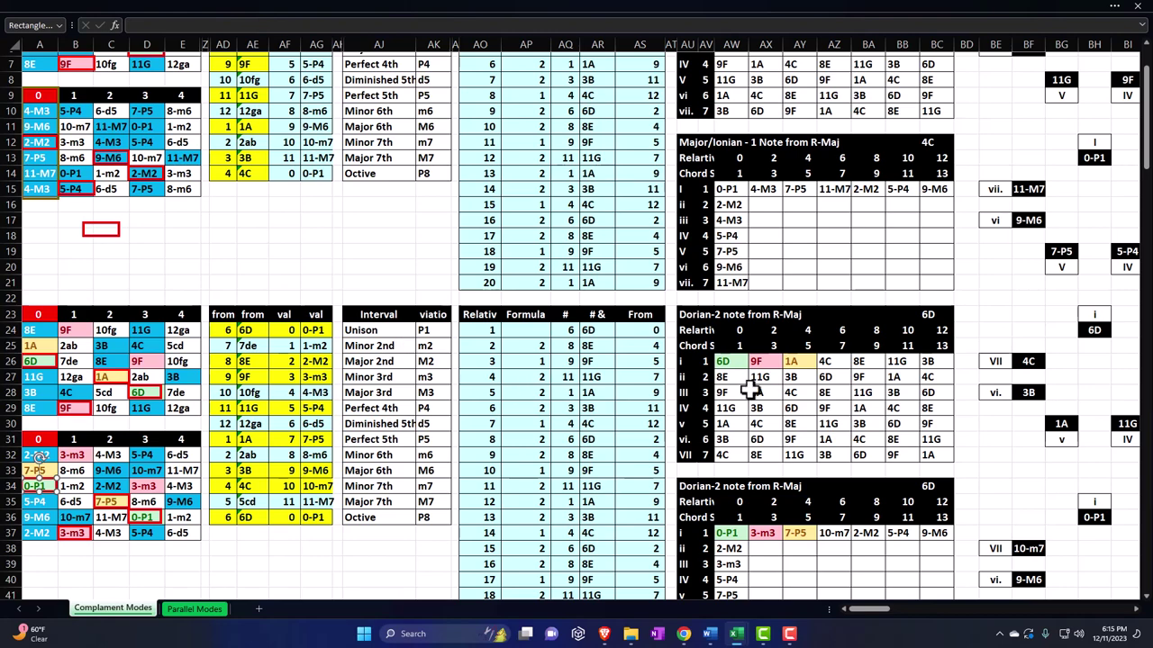
left_click(144, 486)
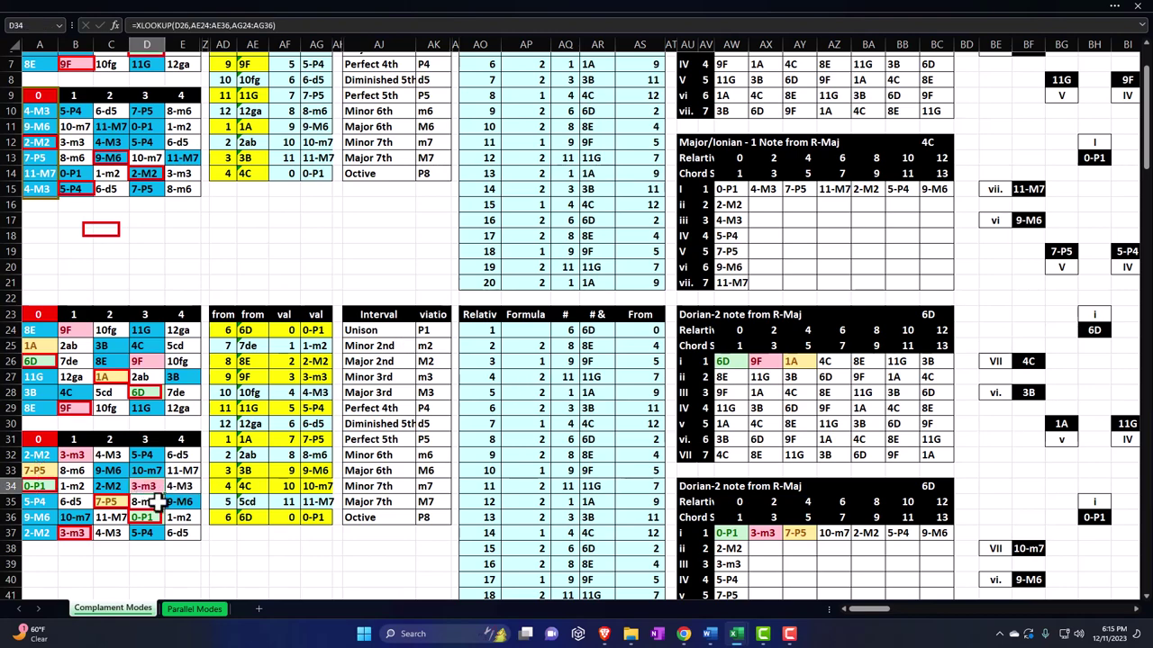
left_click(108, 501)
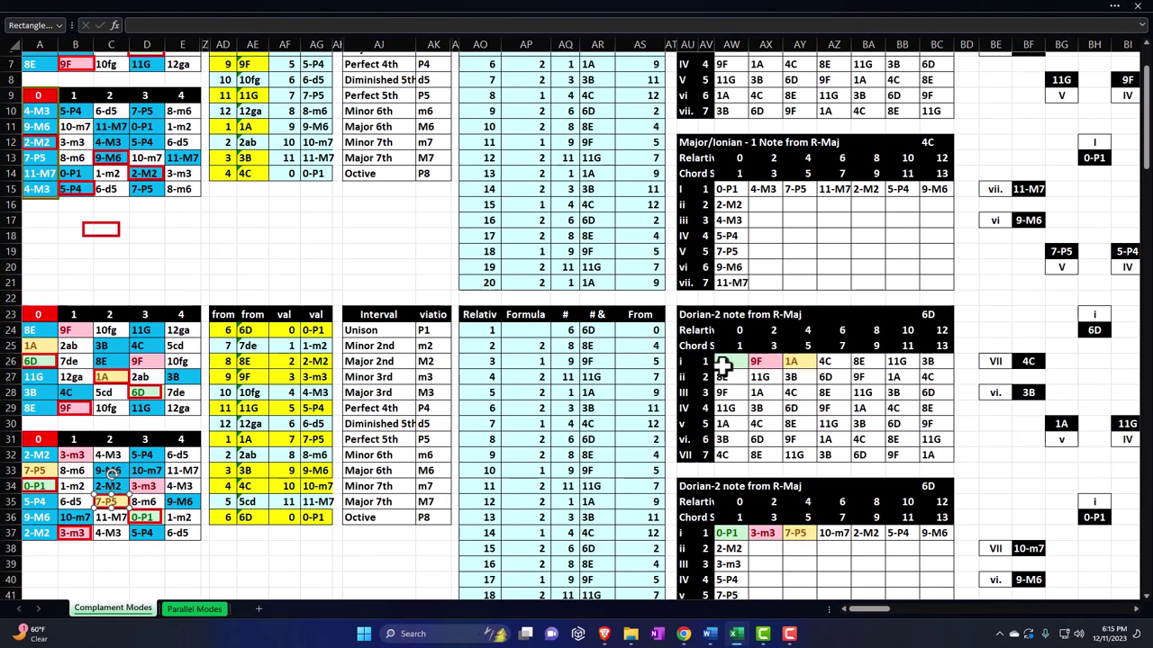
scroll(331, 439, "up", 2)
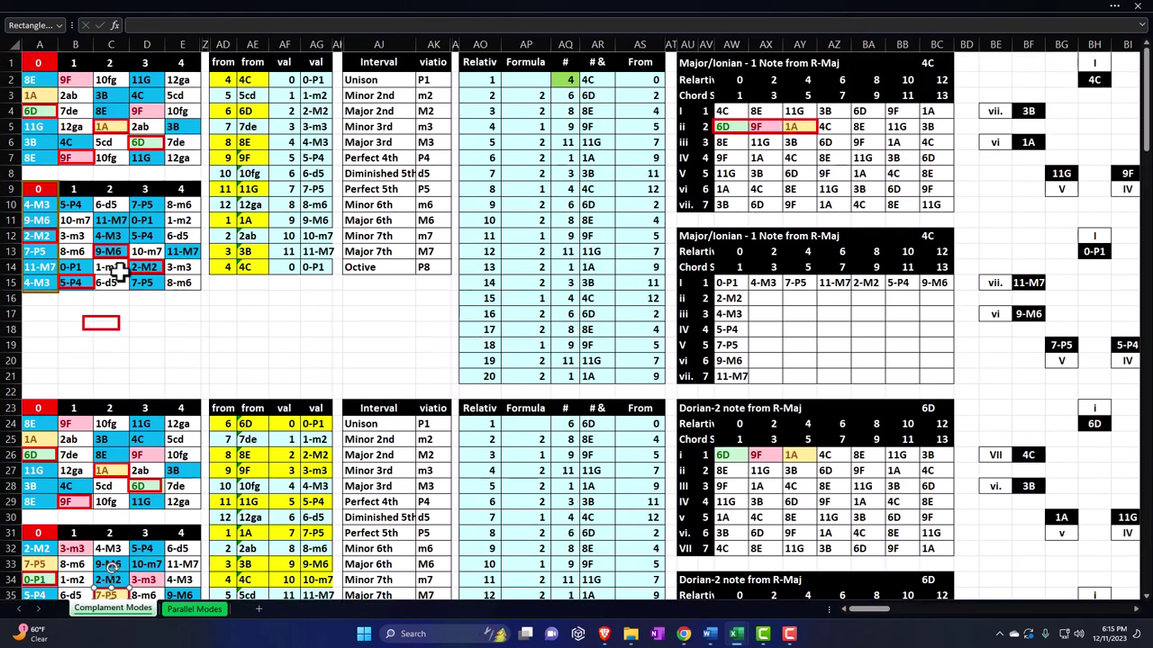
left_click_drag(38, 205, 177, 281)
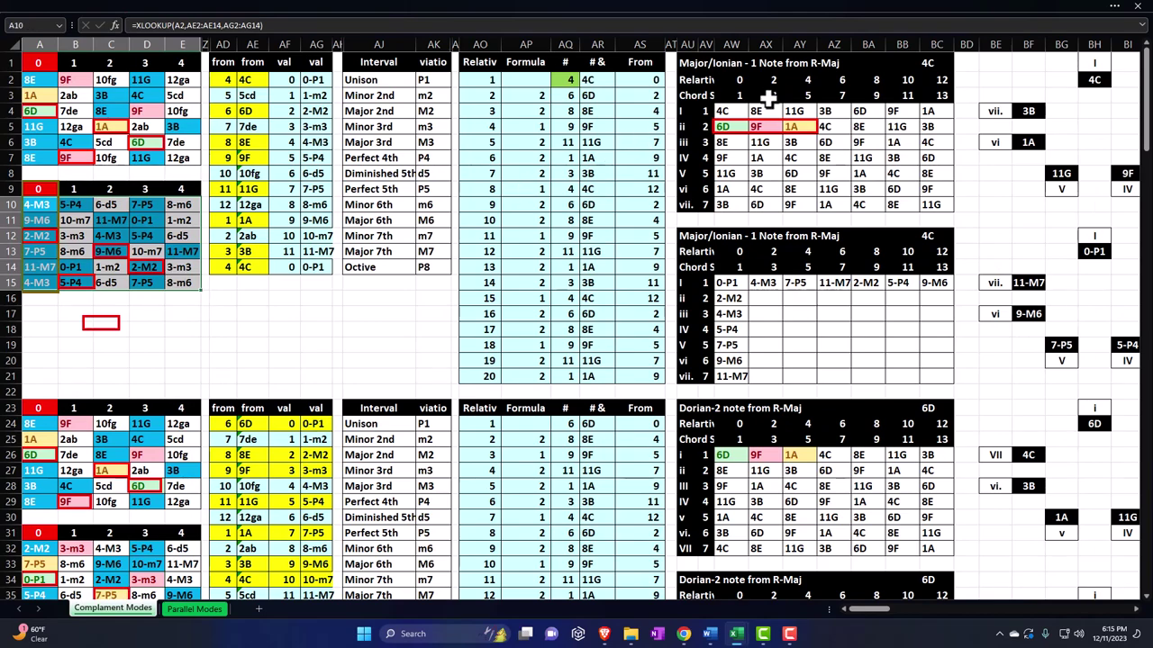
scroll(336, 402, "down", 7)
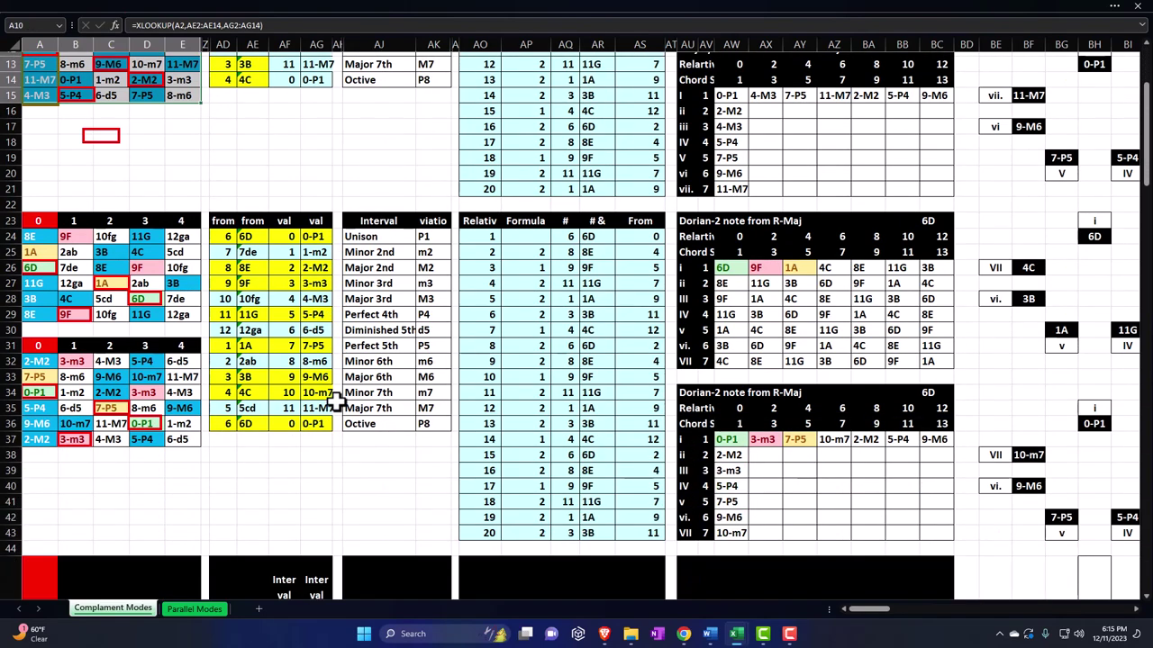
scroll(336, 401, "down", 5)
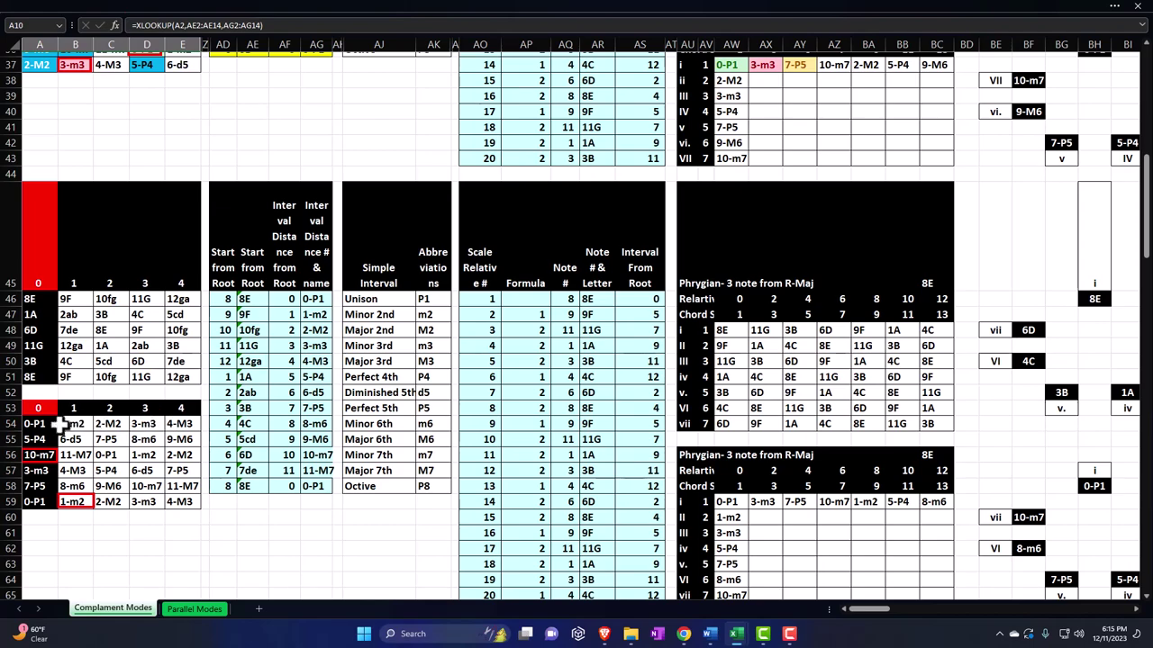
left_click_drag(38, 423, 180, 501)
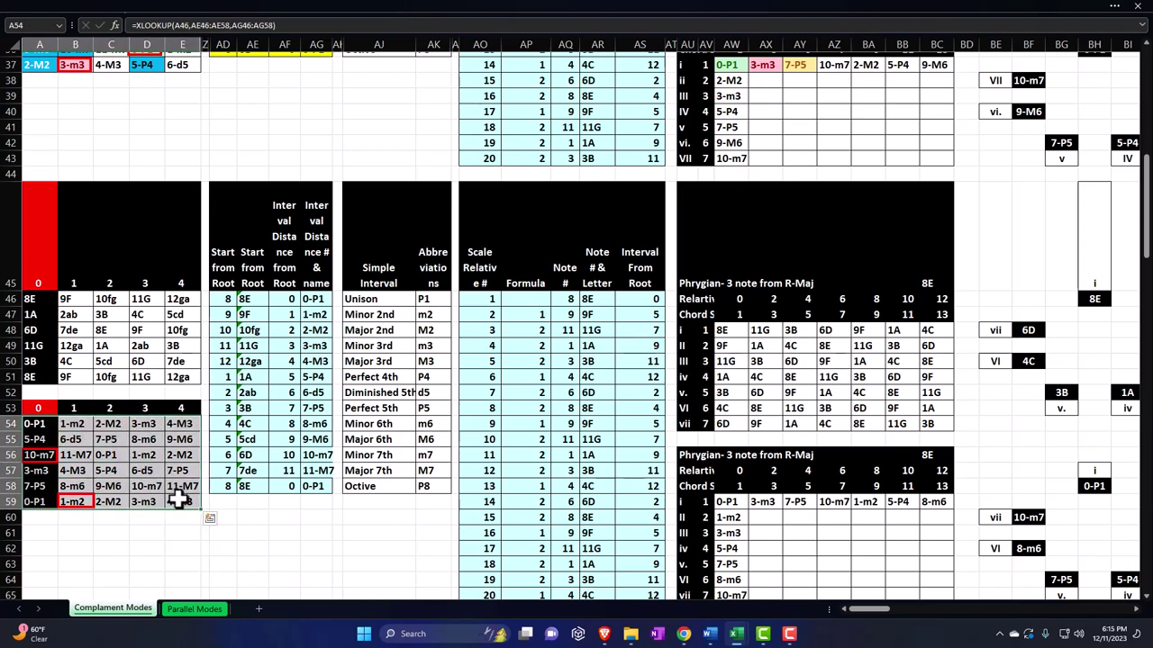
scroll(180, 495, "down", 5)
scroll(180, 496, "down", 5)
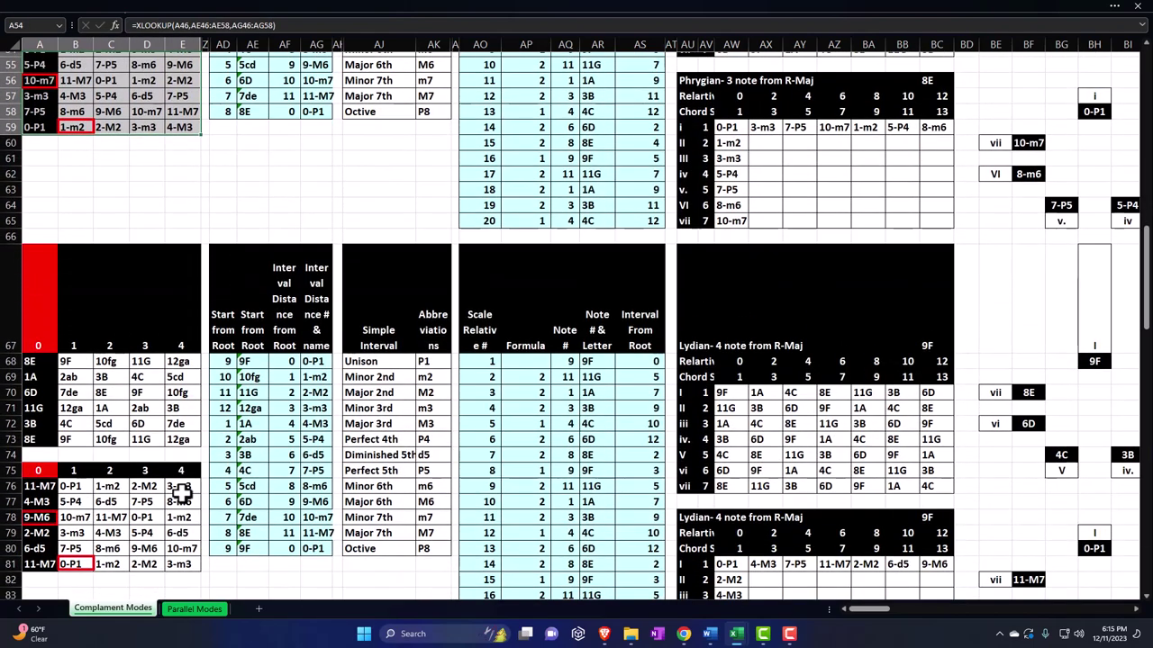
scroll(555, 452, "down", 4)
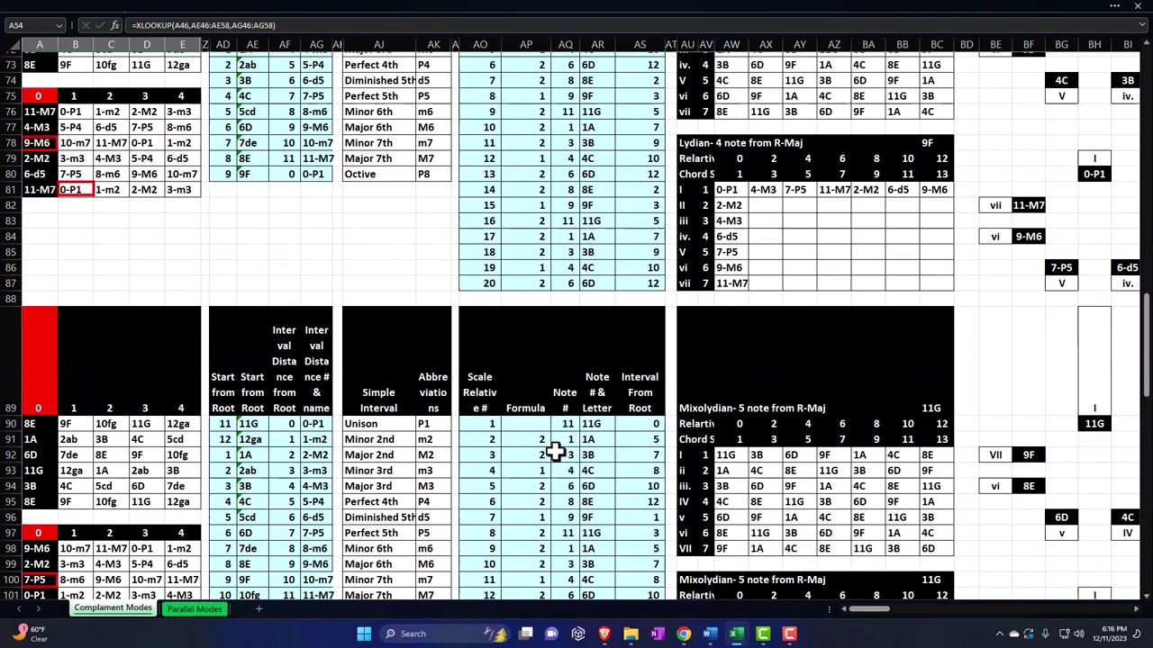
scroll(555, 453, "down", 4)
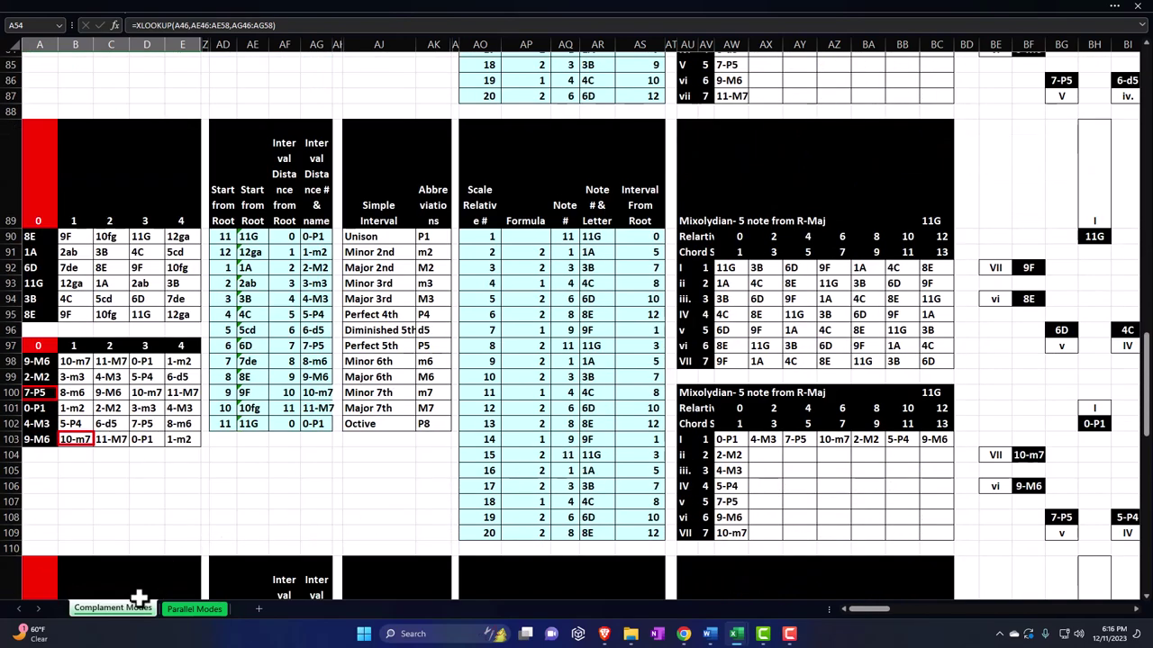
scroll(518, 423, "up", 17)
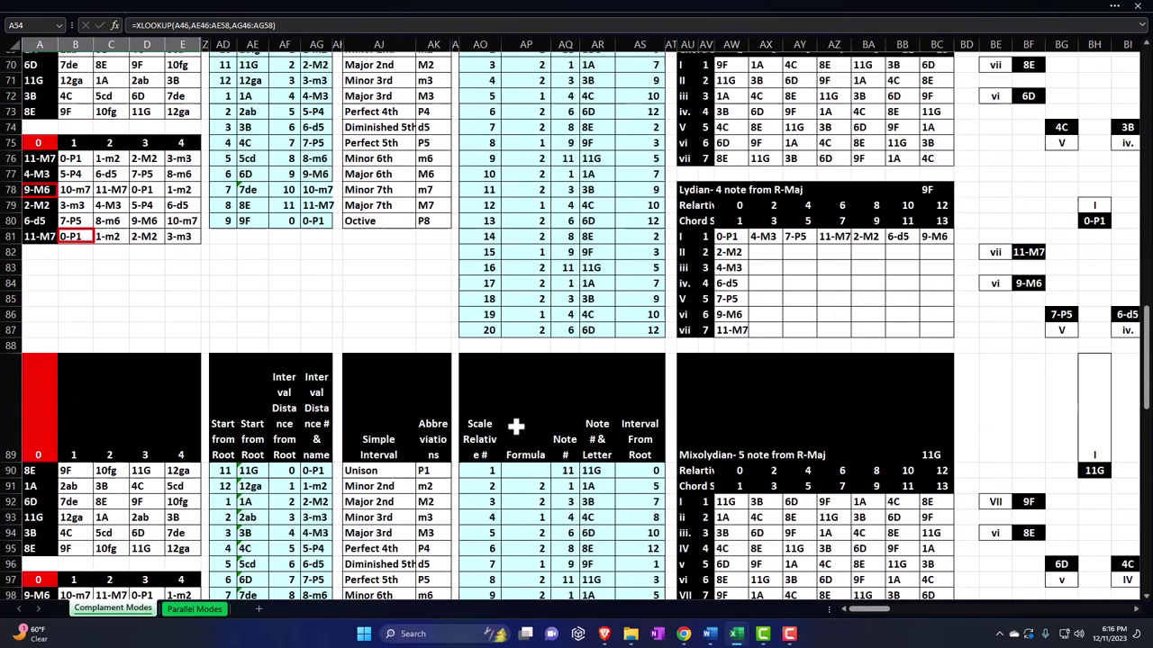
scroll(522, 428, "up", 11)
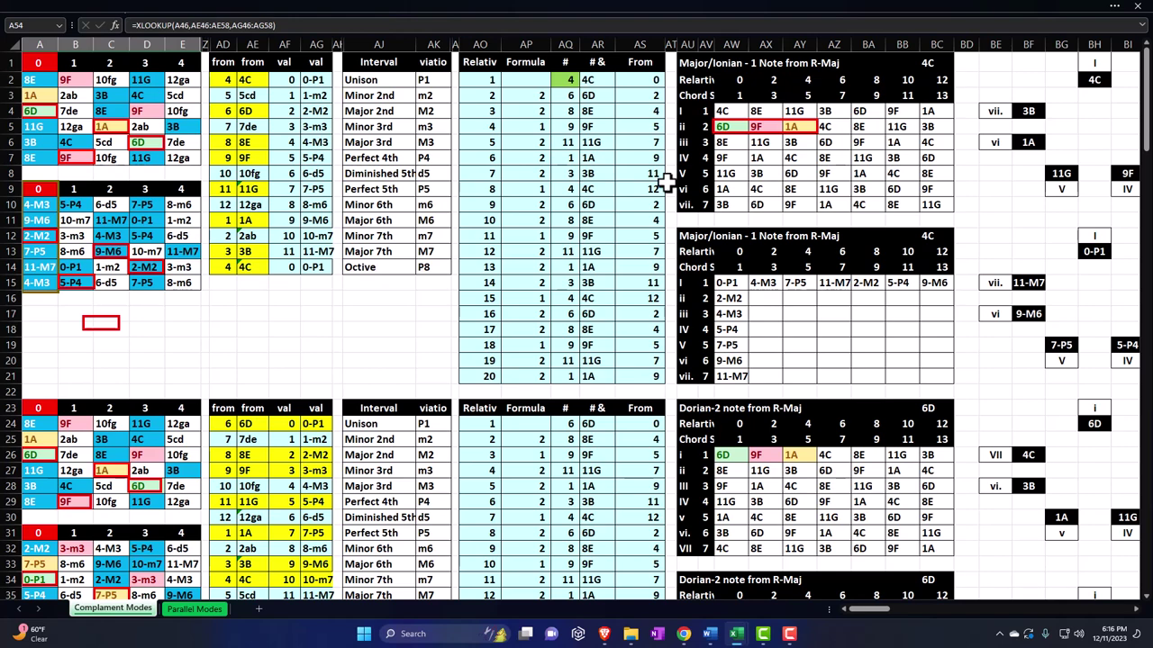
left_click(786, 171)
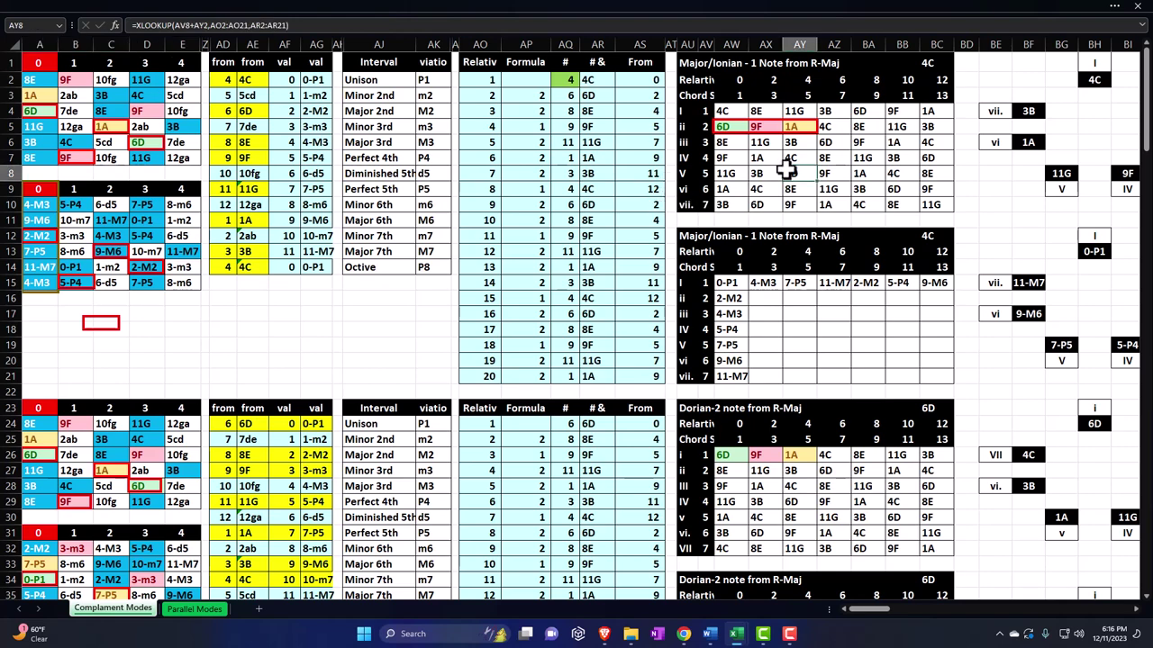
key("Right")
key("Right")
key("Right")
key("Right")
key("Right")
key("Right")
key("Right")
key("Right")
key("Right")
key("Right")
key("Right")
key("Right")
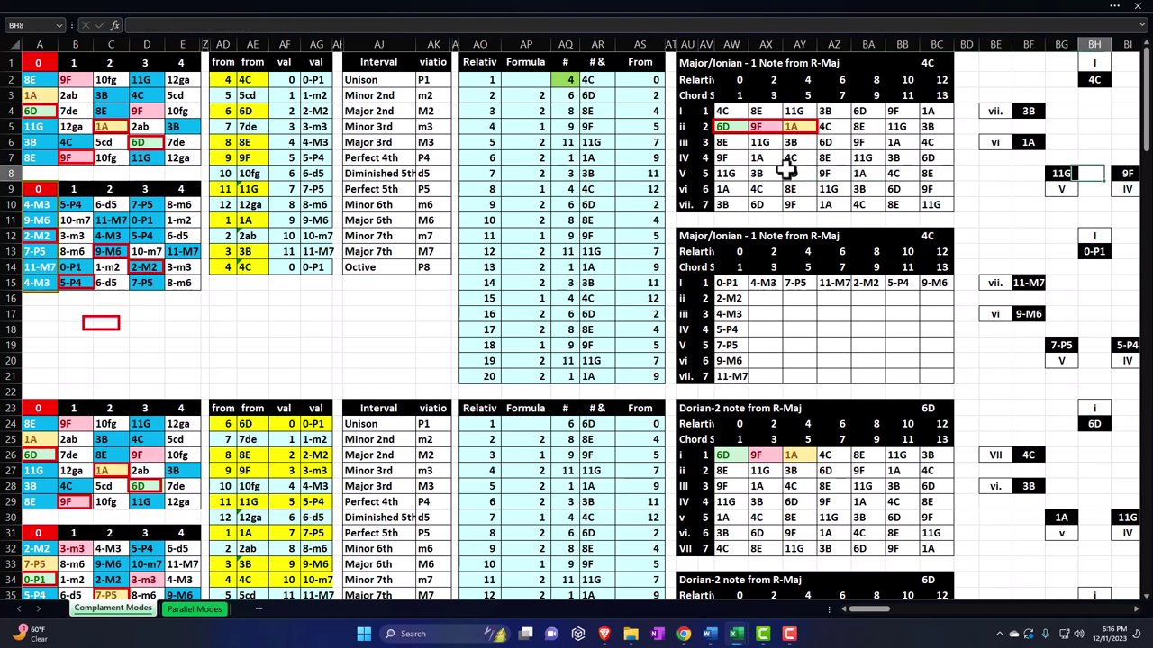
key("Right")
key("Right")
key("Right")
key("Right")
key("Right")
key("Right")
key("Right")
key("Right")
key("Right")
key("Right")
key("Right")
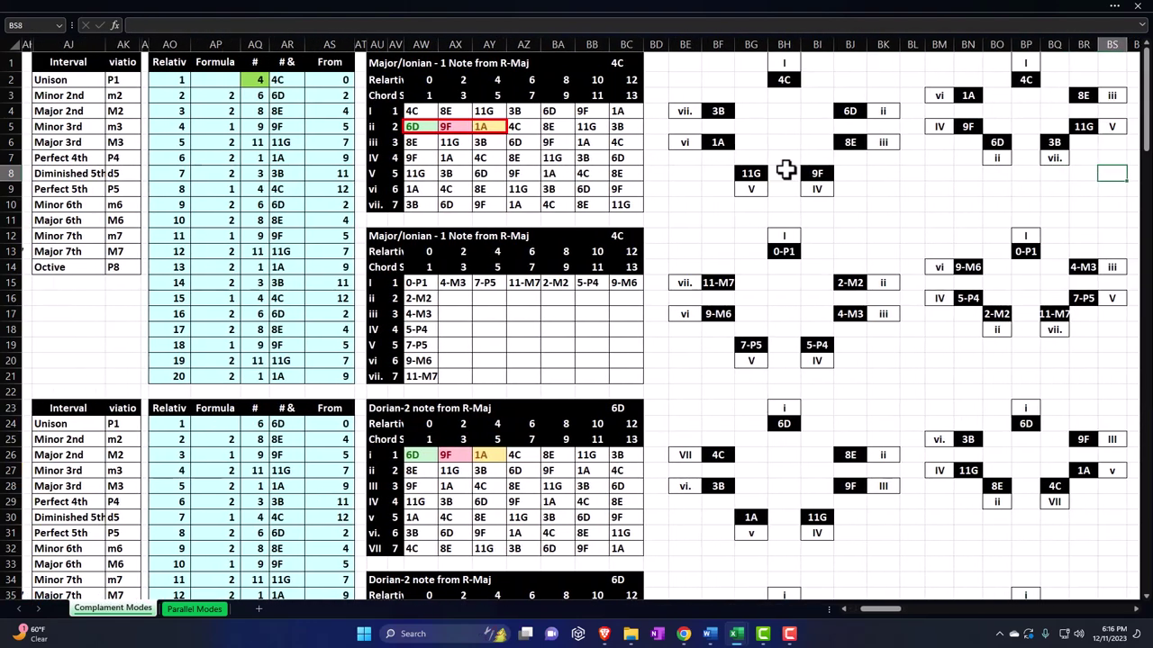
scroll(783, 339, "up", 3)
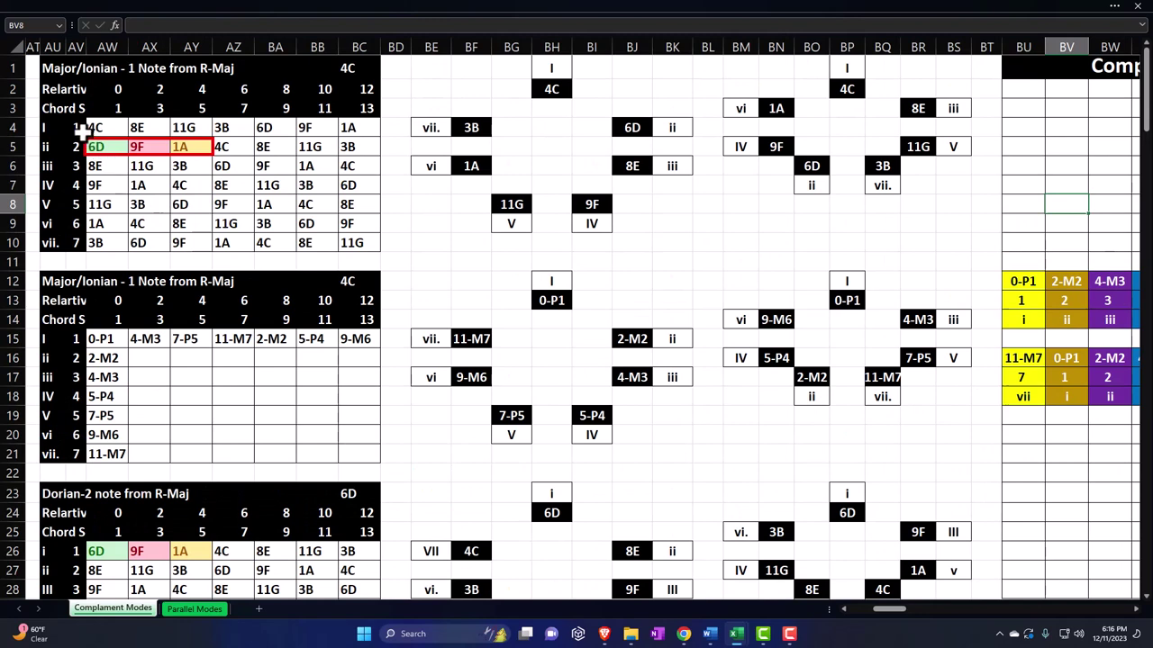
left_click_drag(75, 127, 79, 239)
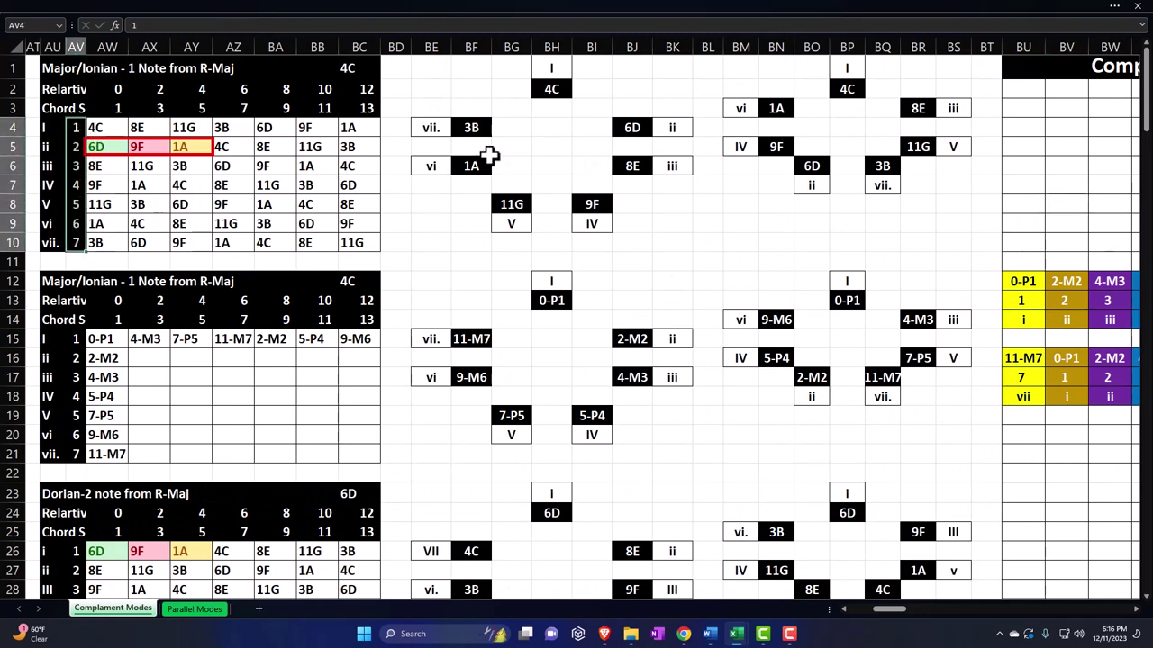
left_click(549, 88)
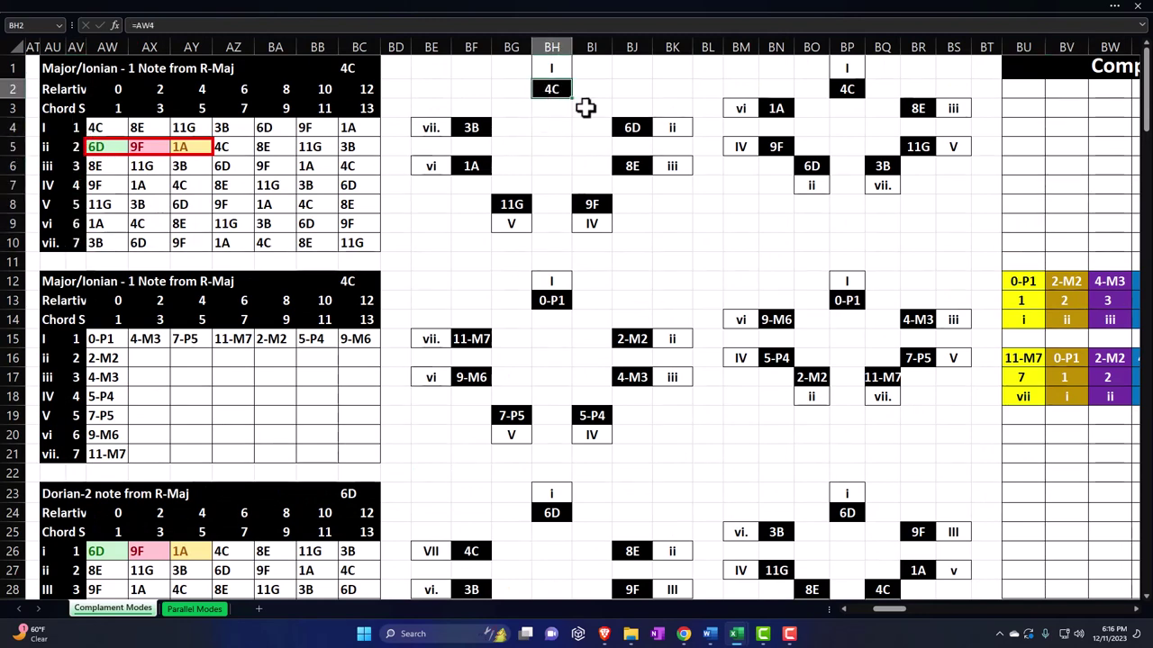
left_click(632, 132)
left_click(632, 166)
left_click(592, 204)
left_click(512, 204)
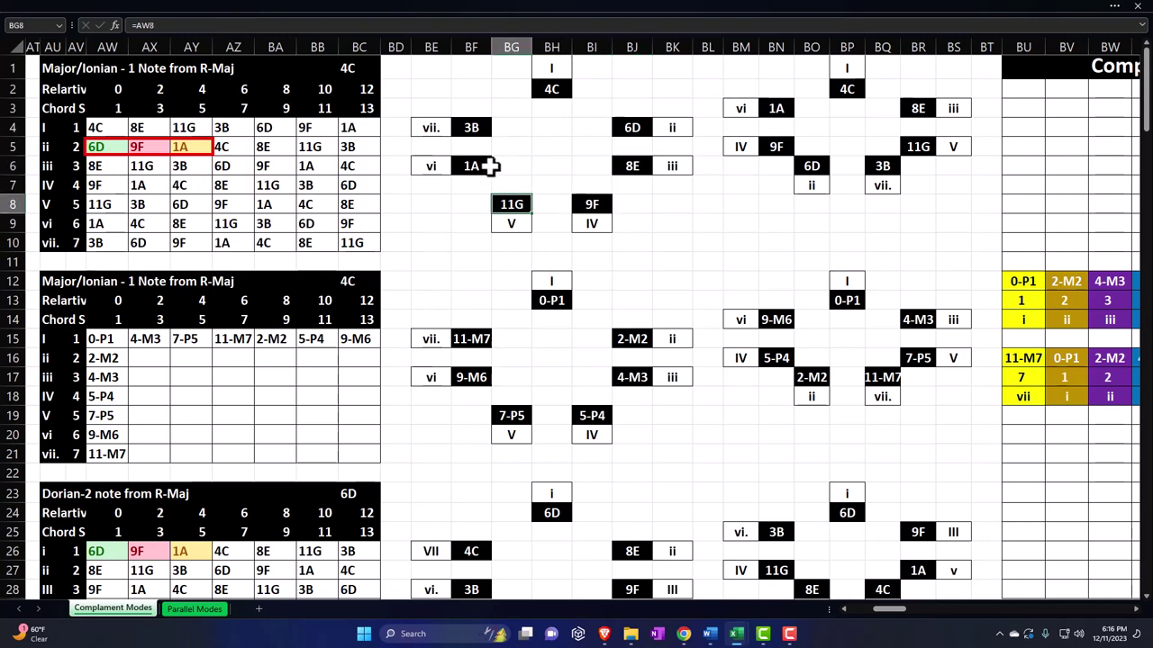
left_click(471, 166)
left_click(458, 126)
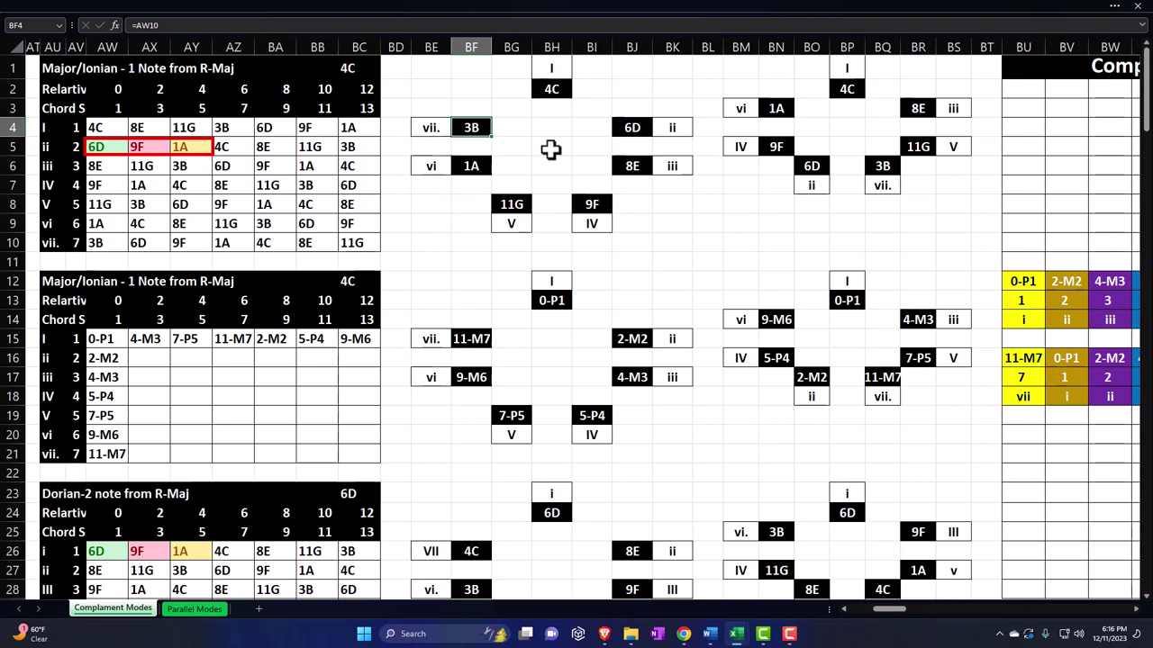
double_click(845, 90)
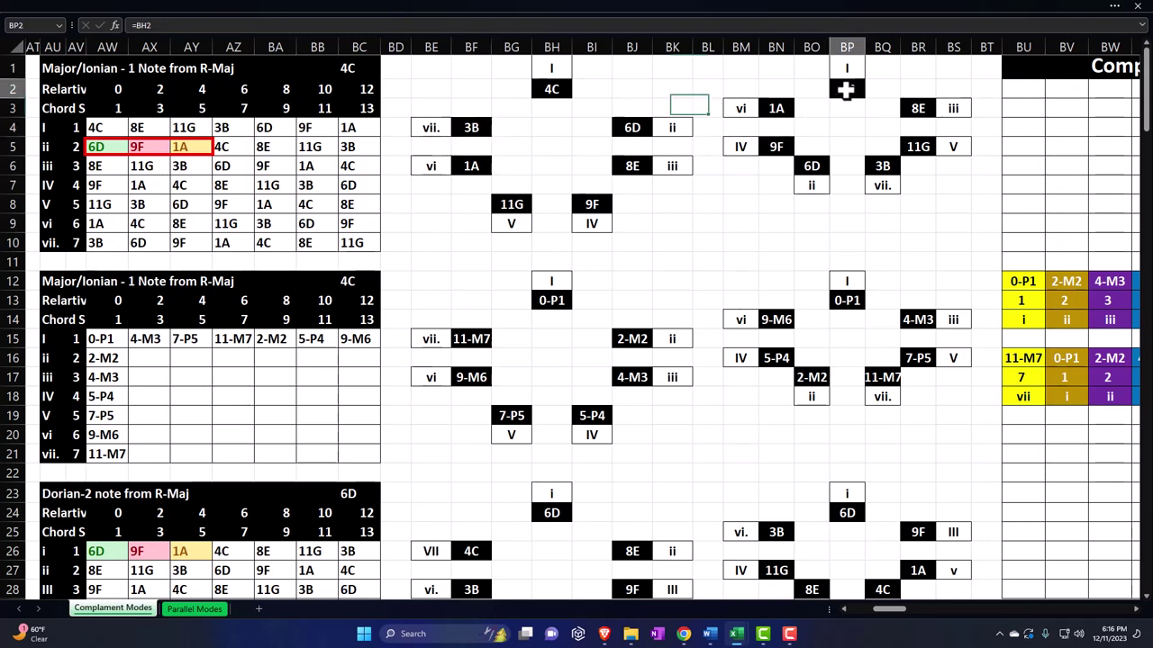
key("Escape")
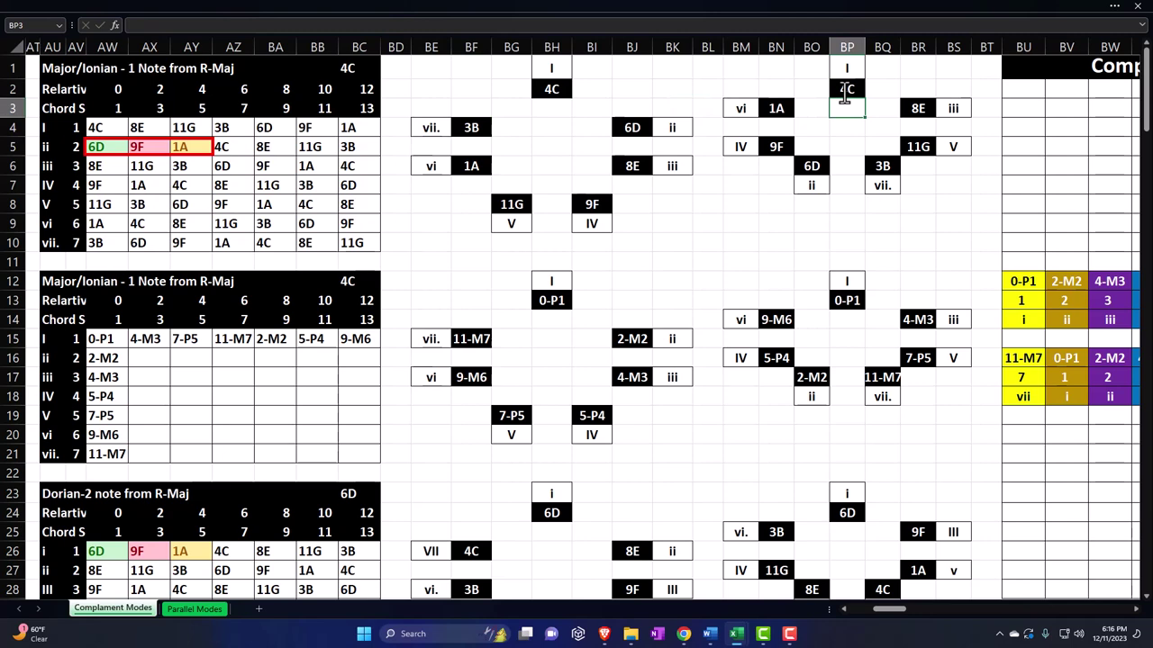
double_click(918, 109)
key("Escape")
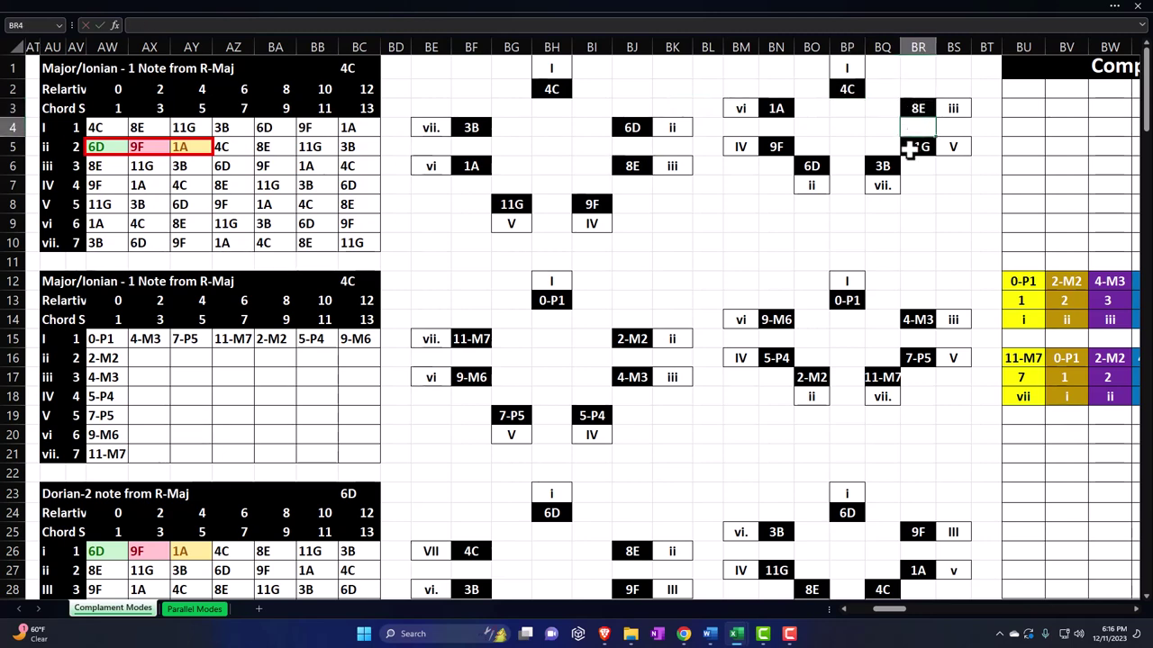
double_click(909, 153)
key("Return")
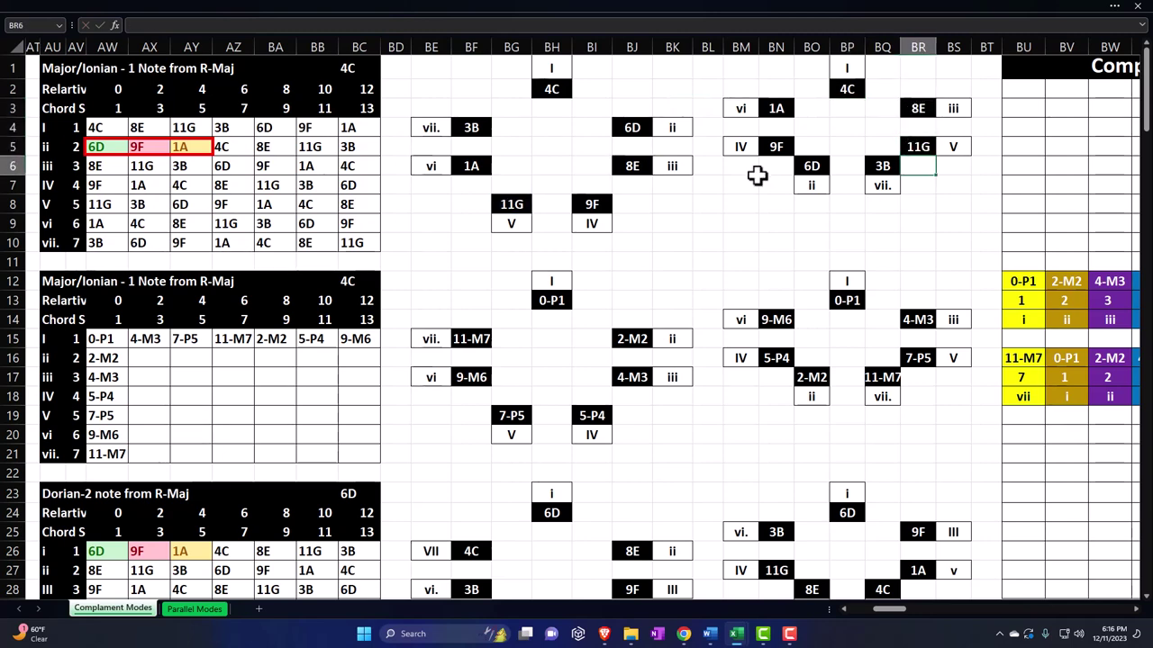
left_click(106, 127)
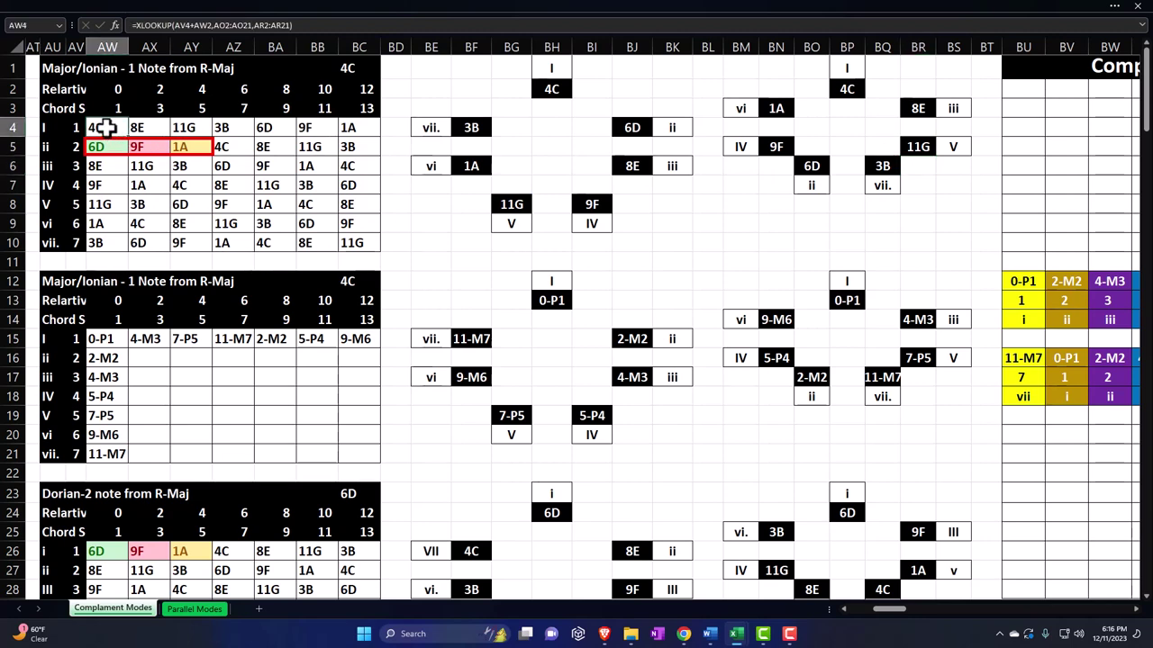
left_click(550, 90)
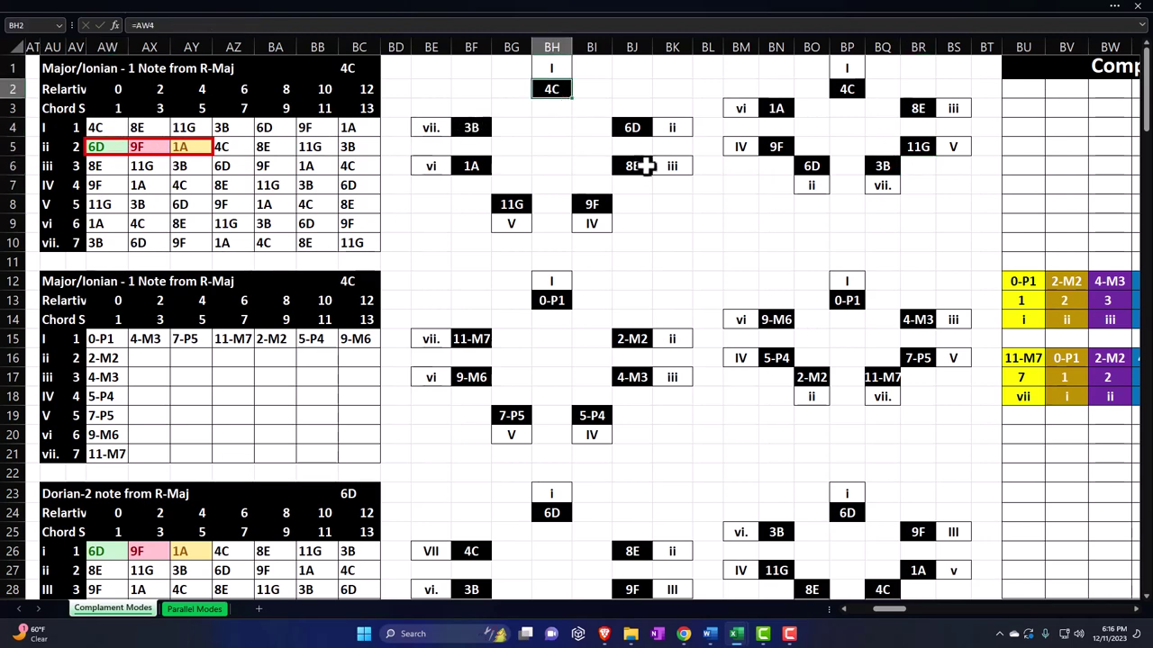
left_click(643, 166)
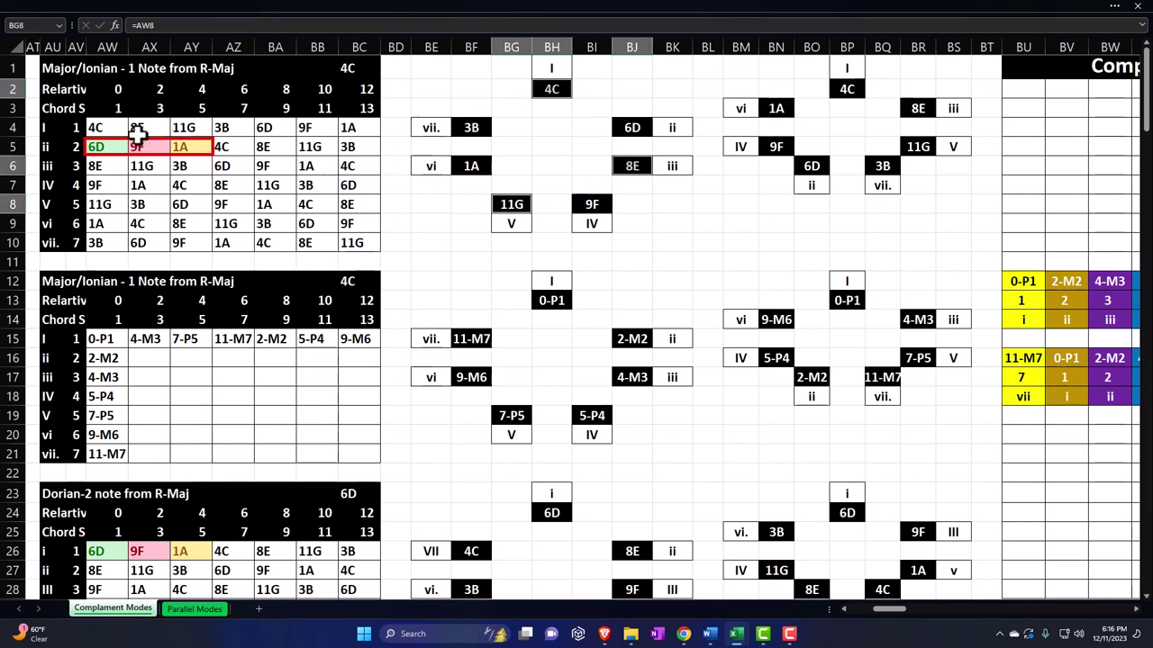
left_click_drag(113, 126, 173, 126)
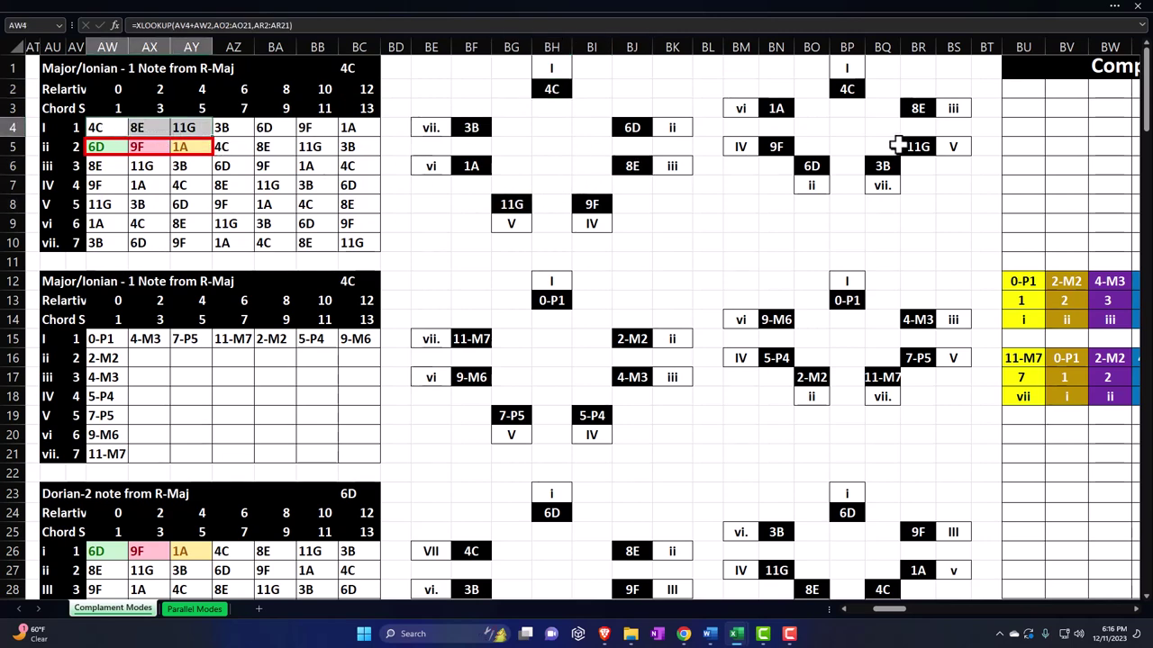
left_click(849, 91)
type("=BH2")
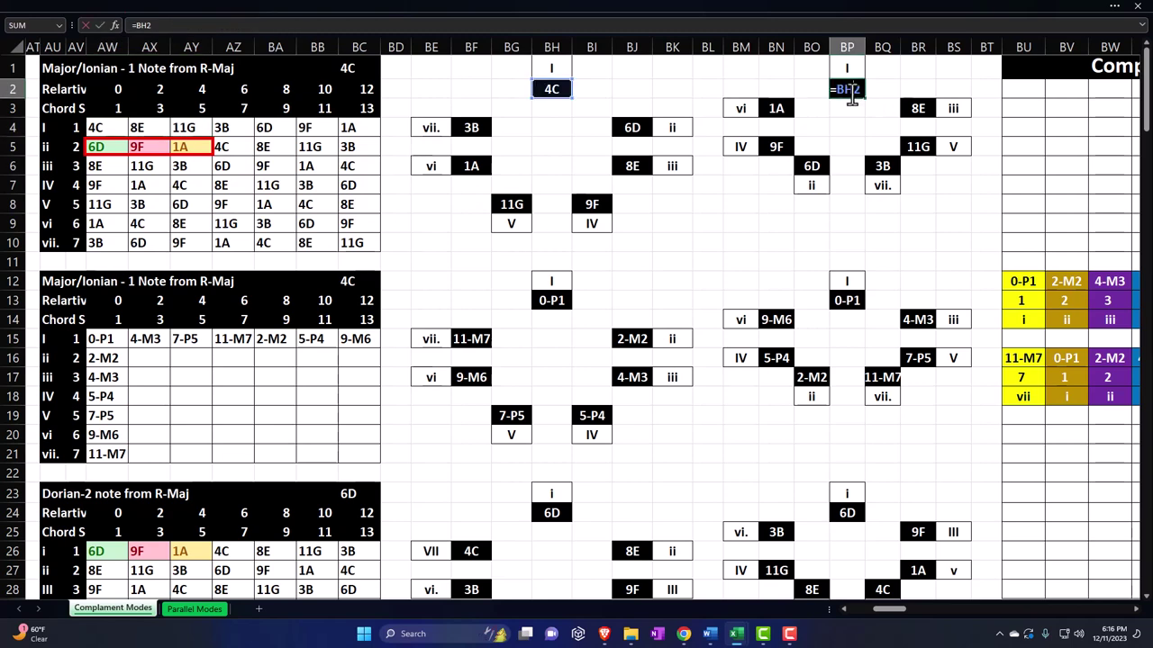
key("Return")
left_click(917, 109)
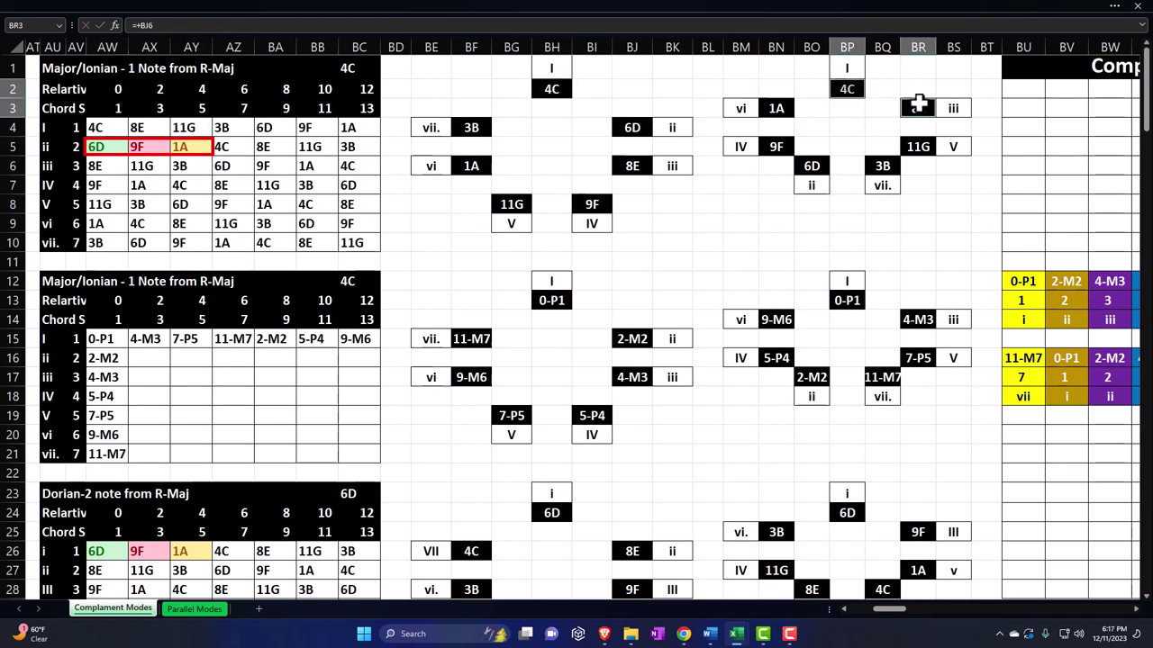
left_click(918, 147)
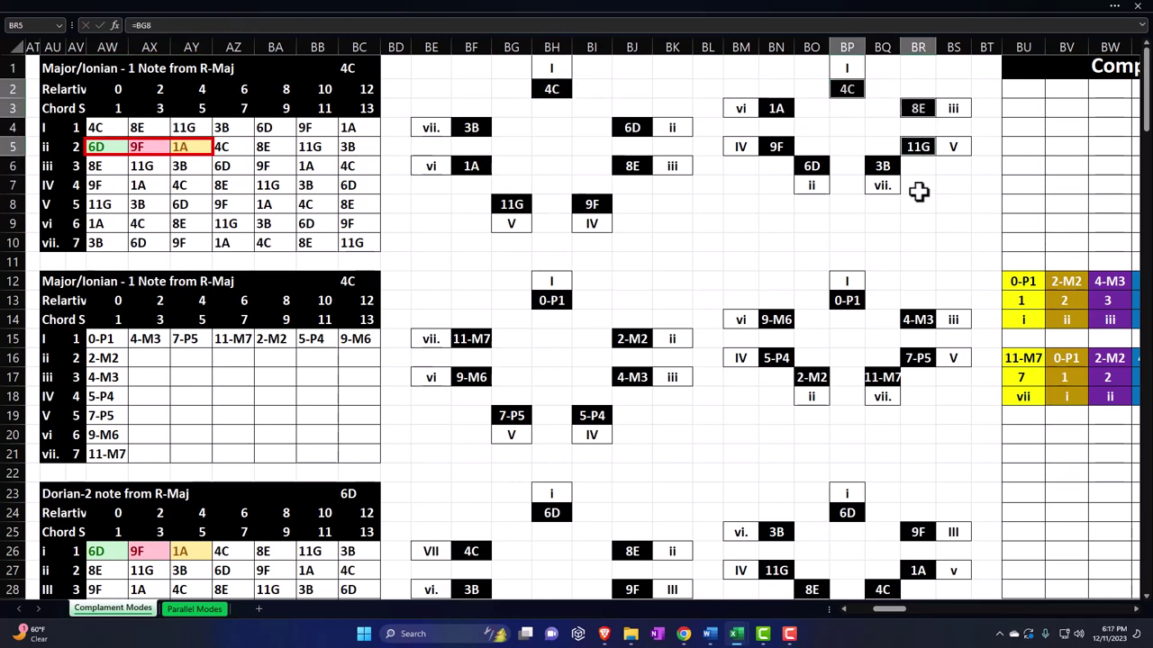
left_click(851, 125)
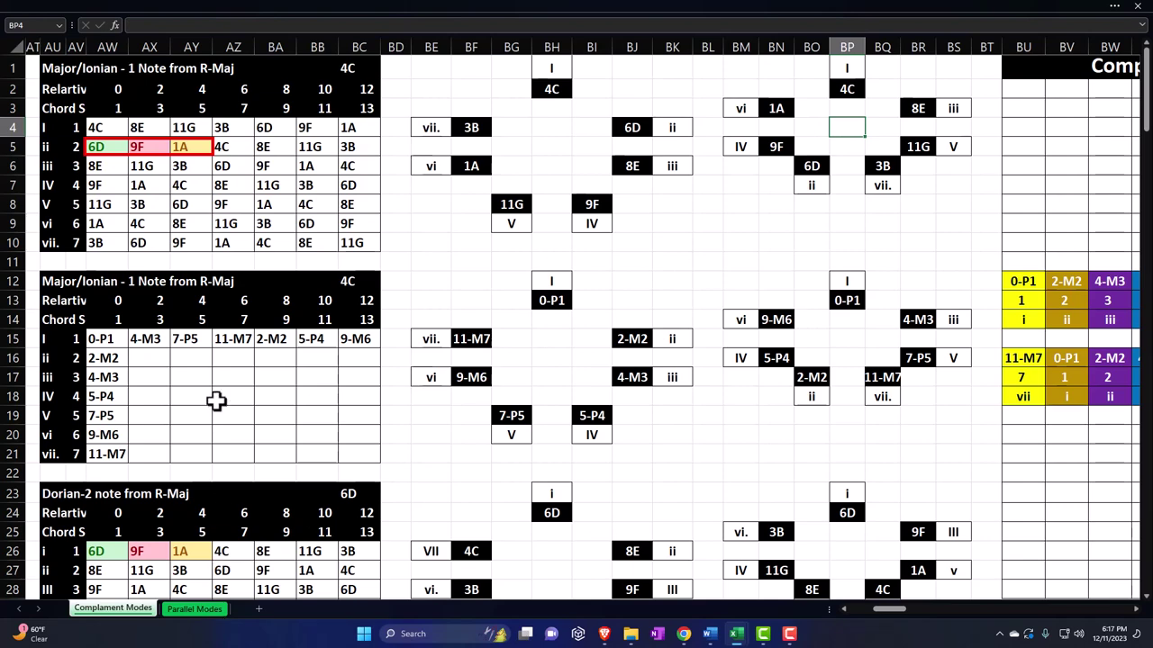
left_click(218, 358)
Return to column A, select A2:C5 of the note wheel, and go to the Parallel Modes sheet.
key("Home")
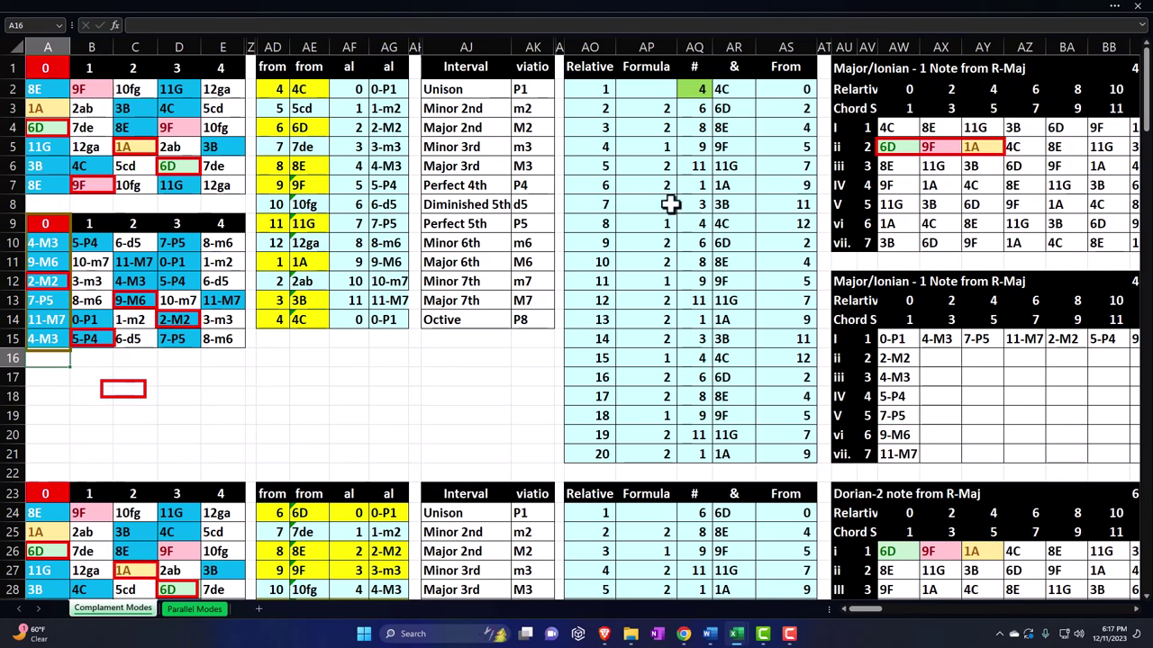
left_click_drag(44, 86, 225, 185)
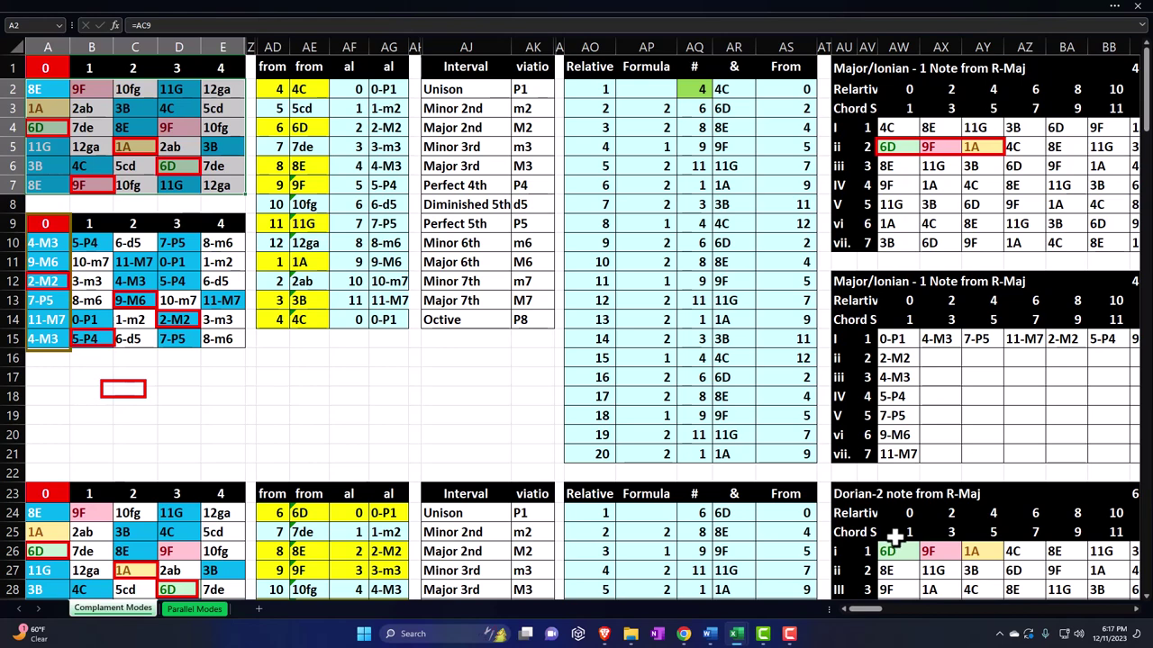
left_click(206, 610)
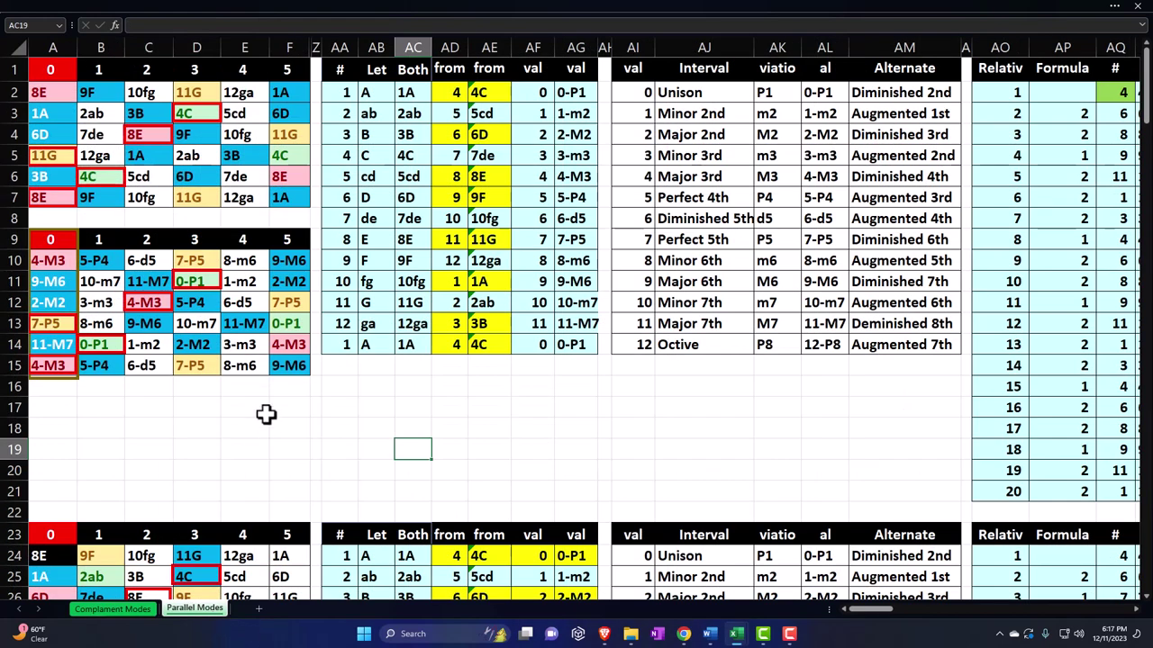
left_click(266, 414)
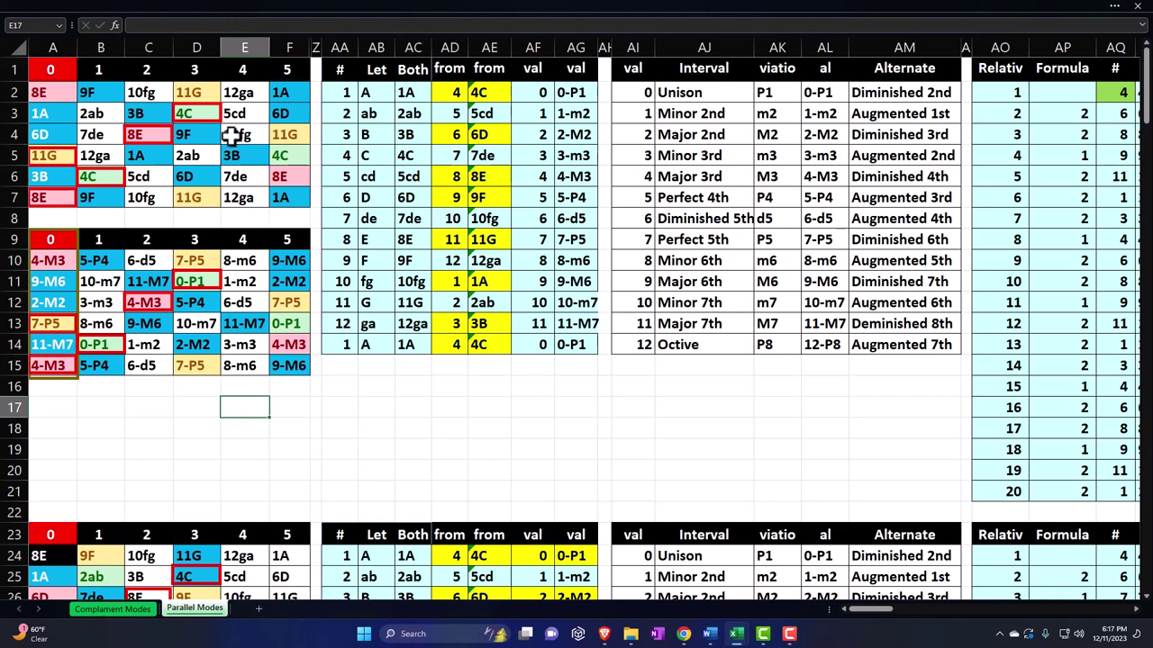
left_click(207, 110)
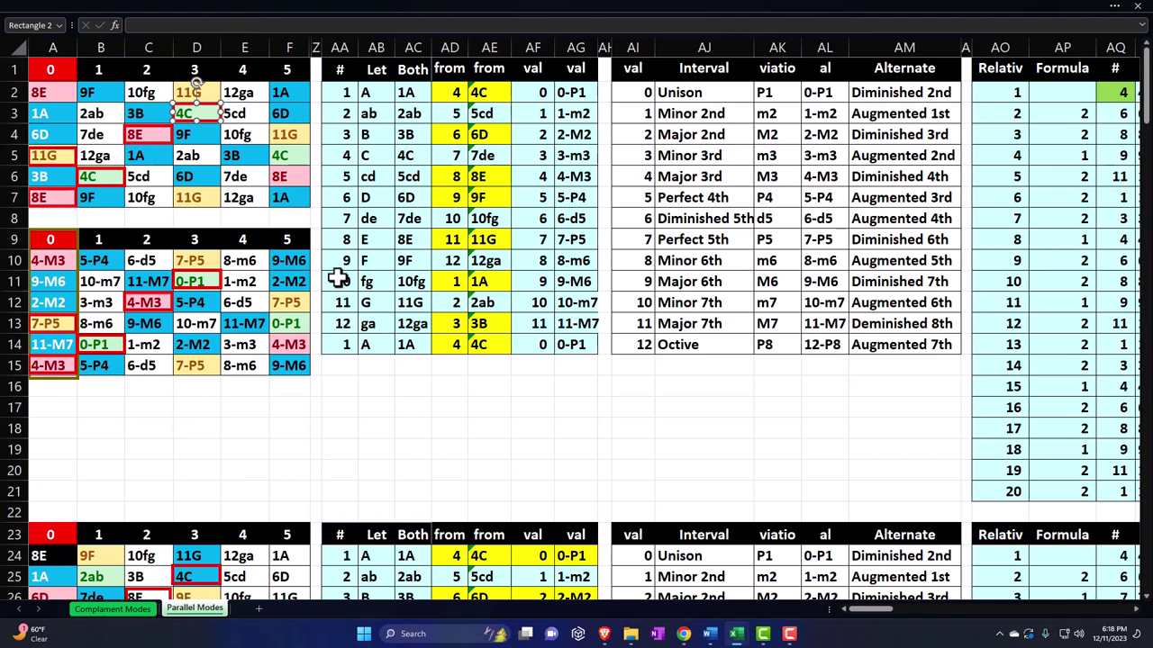
left_click(453, 384)
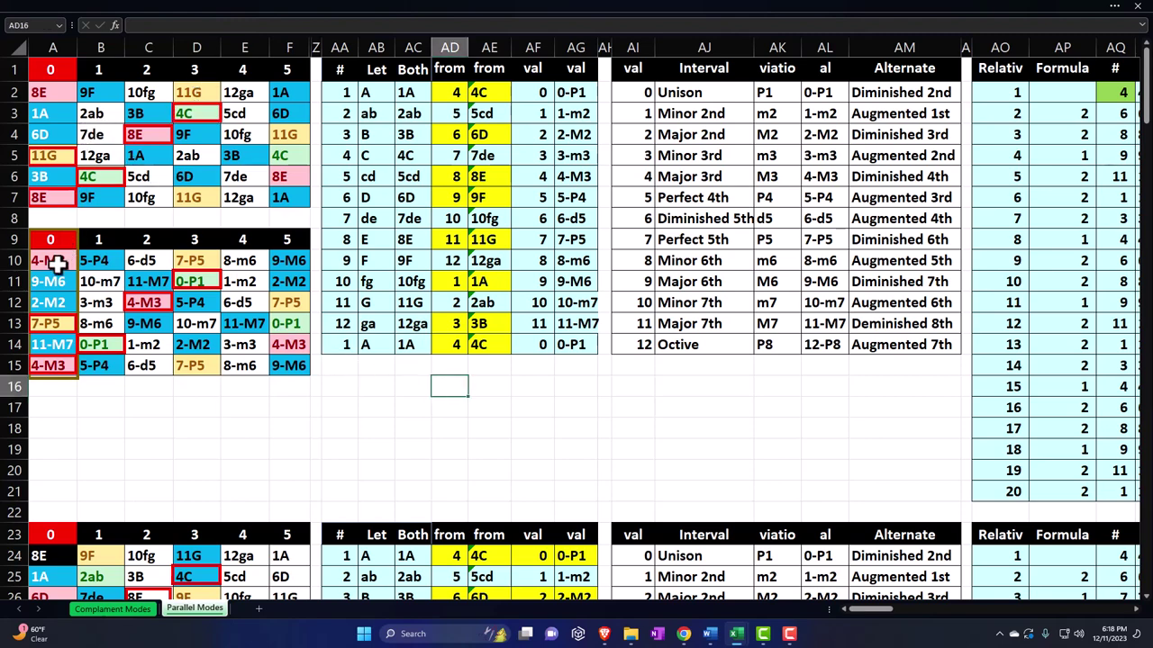
left_click_drag(57, 261, 292, 365)
scroll(426, 381, "down", 3)
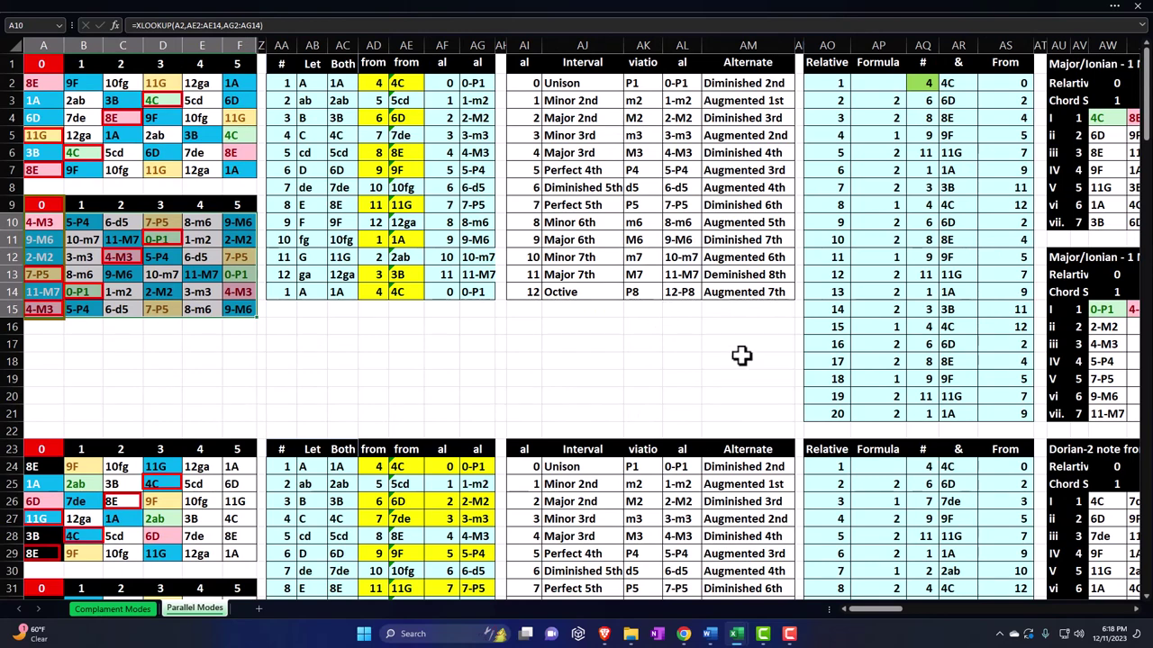
left_click(808, 361)
key("Right")
key("Right")
key("Right")
key("Right")
key("Right")
key("Right")
key("Right")
key("Right")
key("Right")
key("Right")
key("Right")
key("Right")
key("Right")
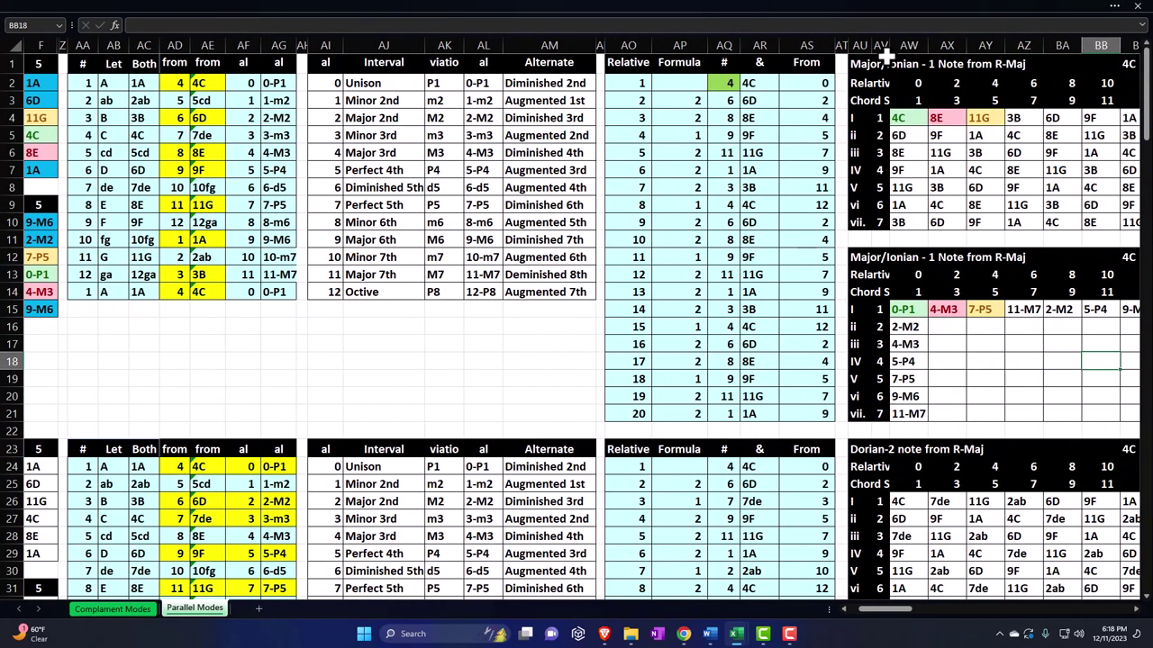
left_click(907, 119)
scroll(907, 119, "down", 4)
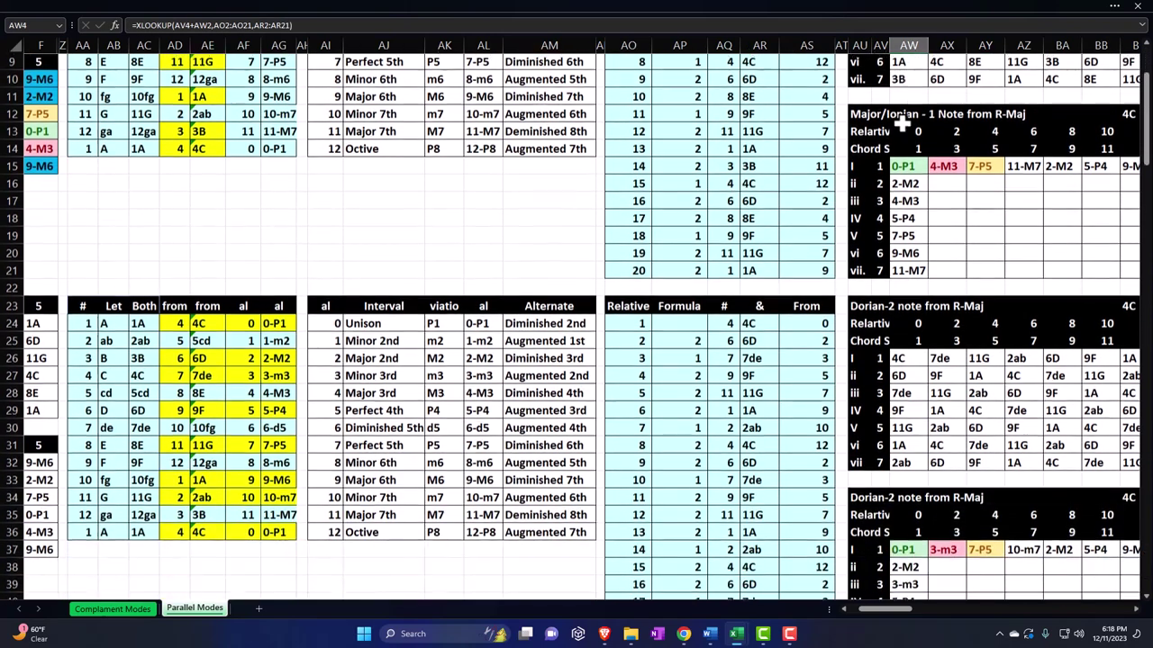
left_click(902, 289)
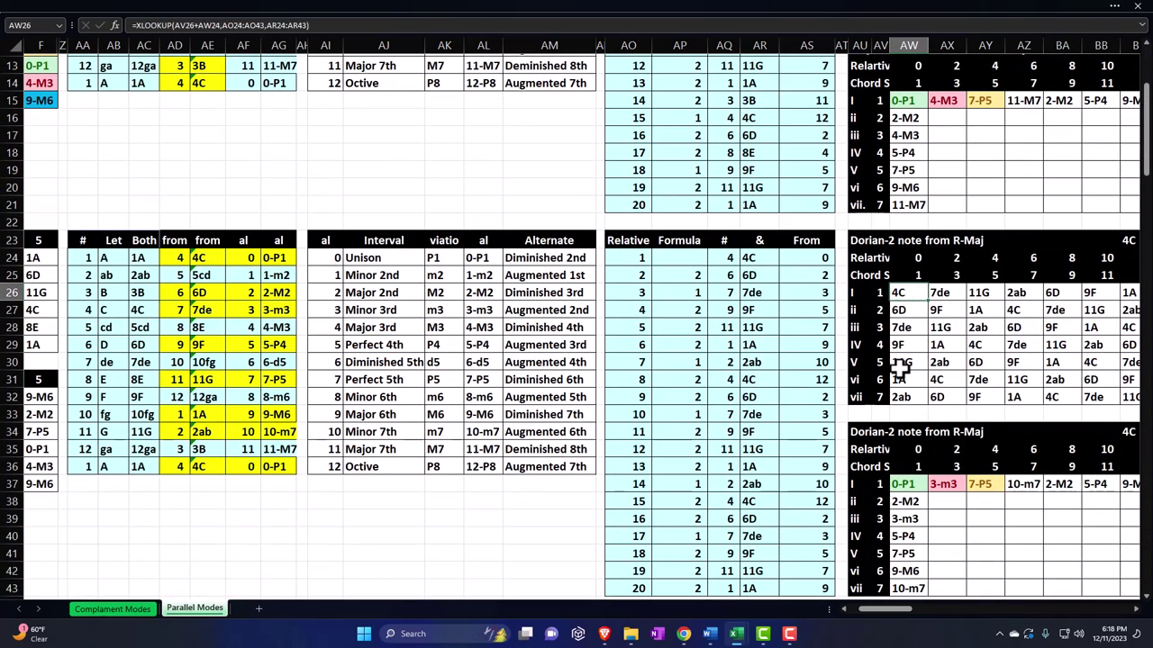
key("ctrl+bracketleft")
key("ctrl+bracketleft")
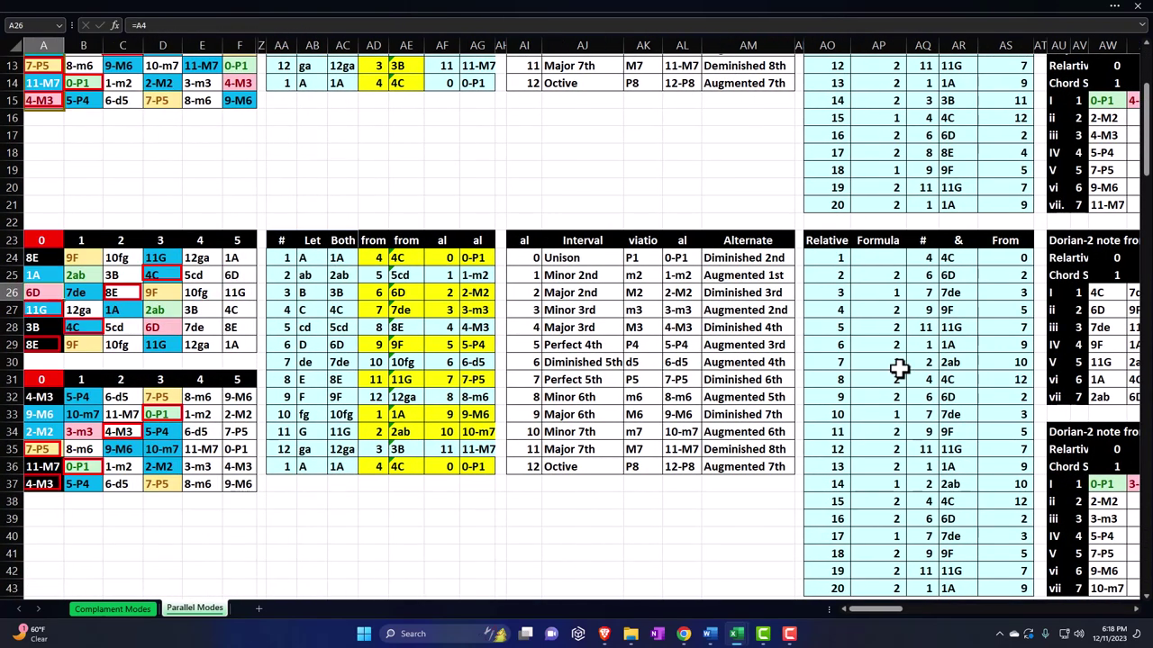
left_click_drag(41, 397, 227, 485)
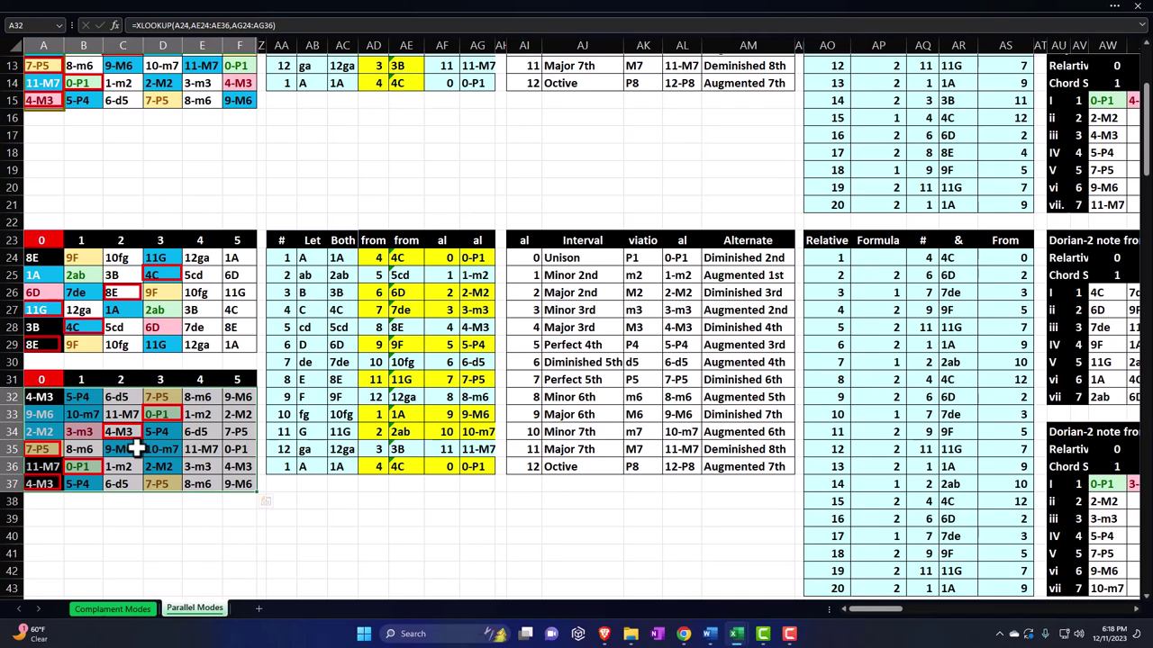
scroll(135, 448, "up", 3)
scroll(135, 448, "up", 1)
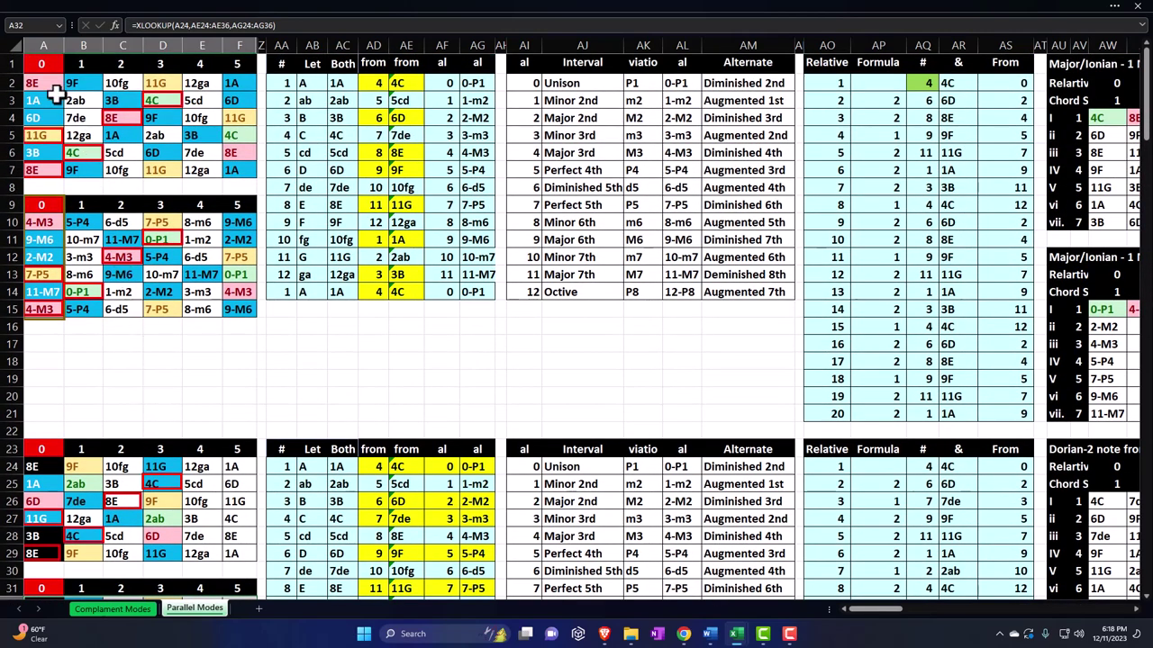
left_click(42, 226)
Inspect the red outlines around 4-M3 and 7-P5 and the formula in D33.
left_click(151, 232)
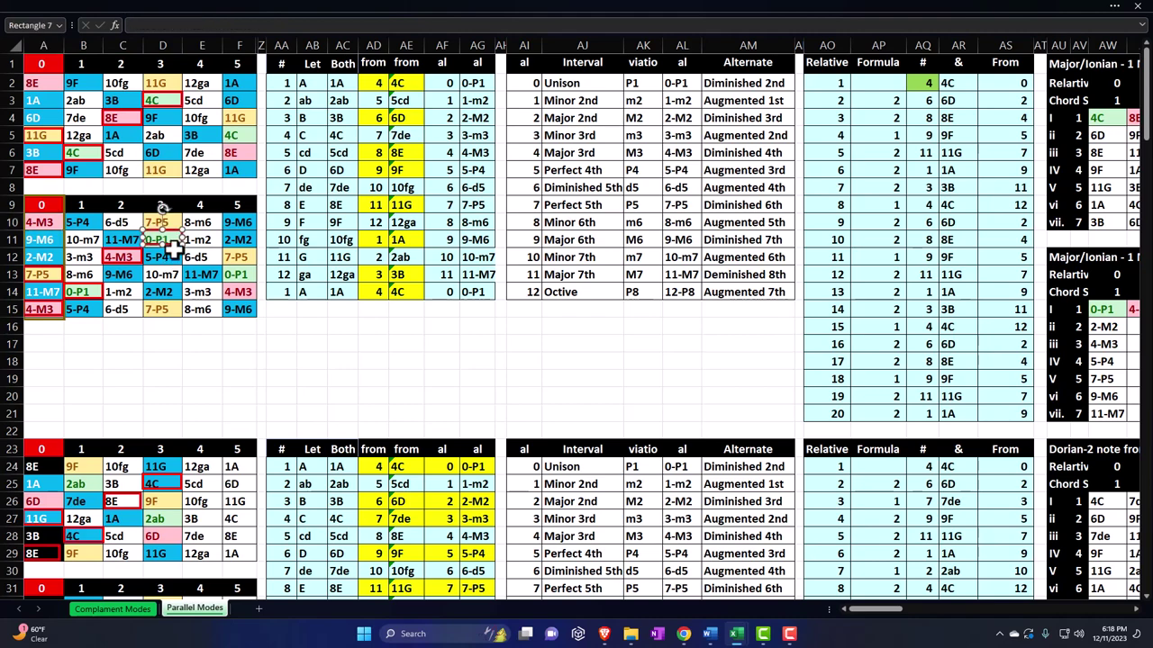
scroll(173, 245, "down", 3)
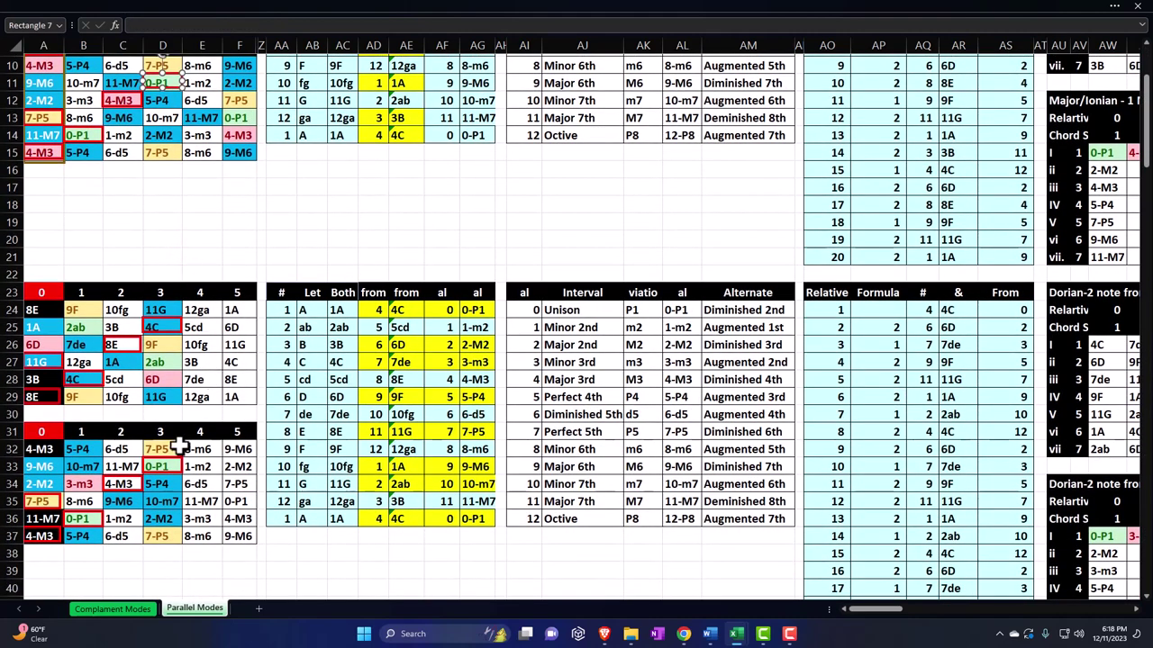
left_click(168, 464)
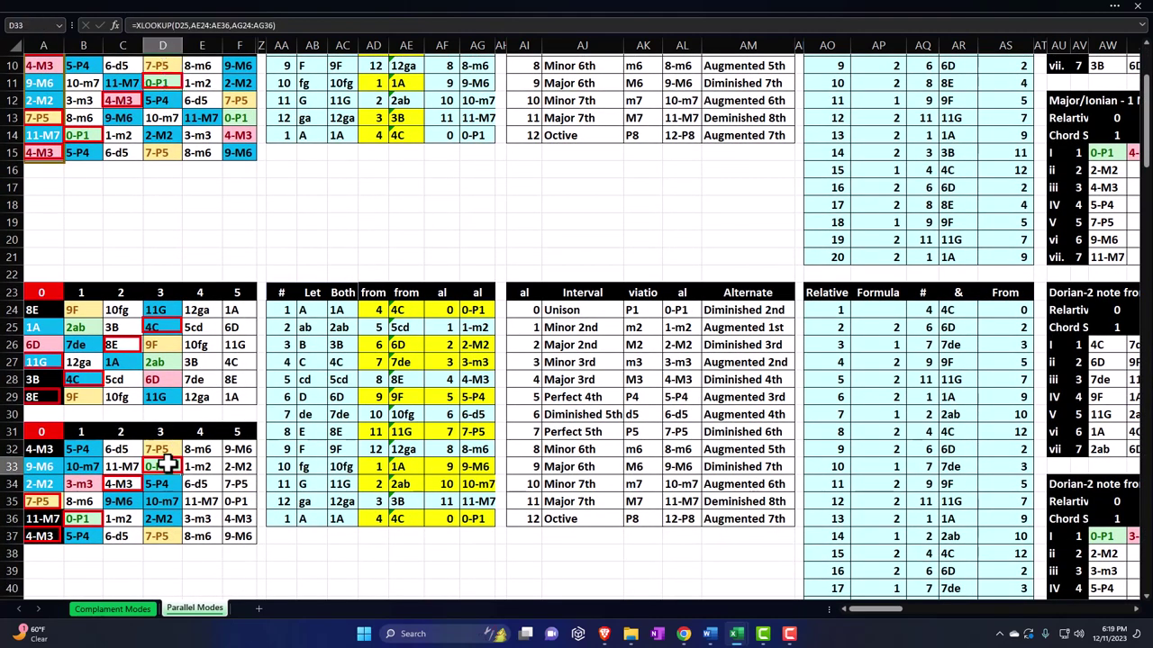
scroll(167, 464, "down", 1)
left_click(106, 432)
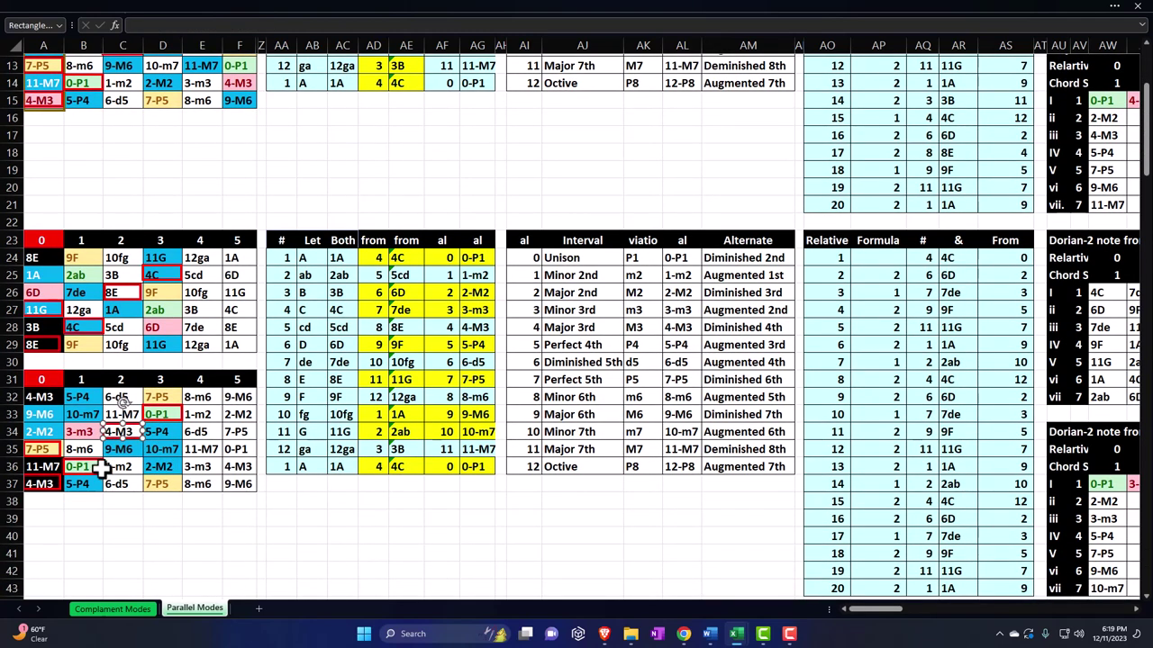
left_click(61, 453)
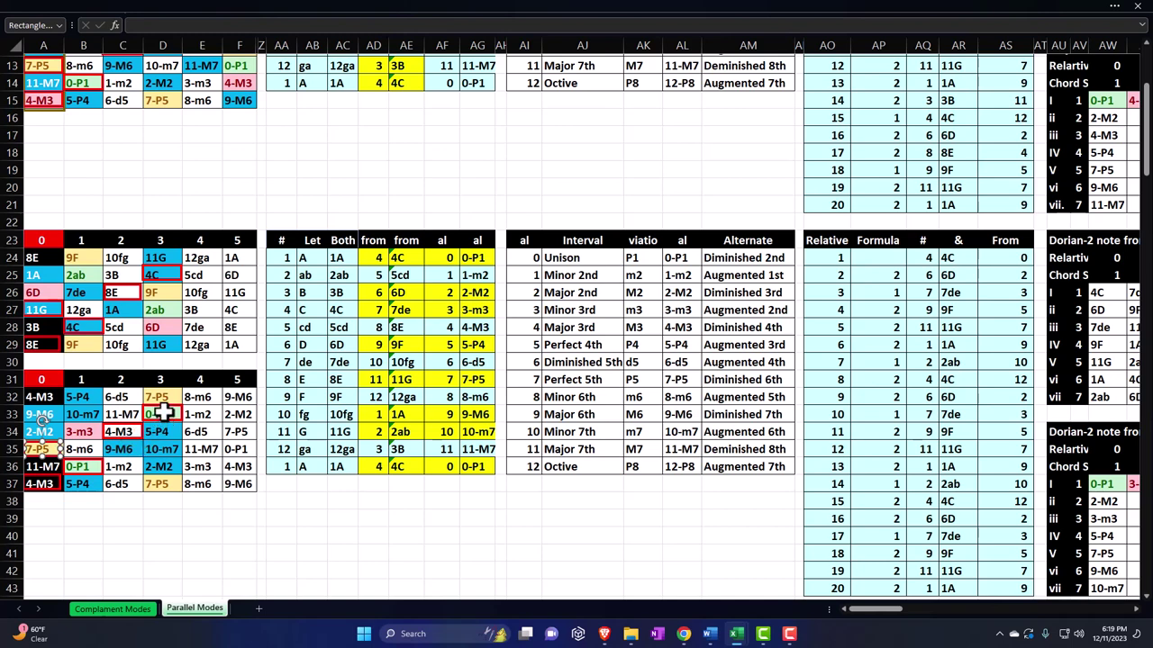
left_click(160, 413)
Move the red outline from 4-M3 in C34 onto 3-m3 in B34, nudge A37's outline down, and go to Complament Modes.
left_click_drag(135, 436, 91, 435)
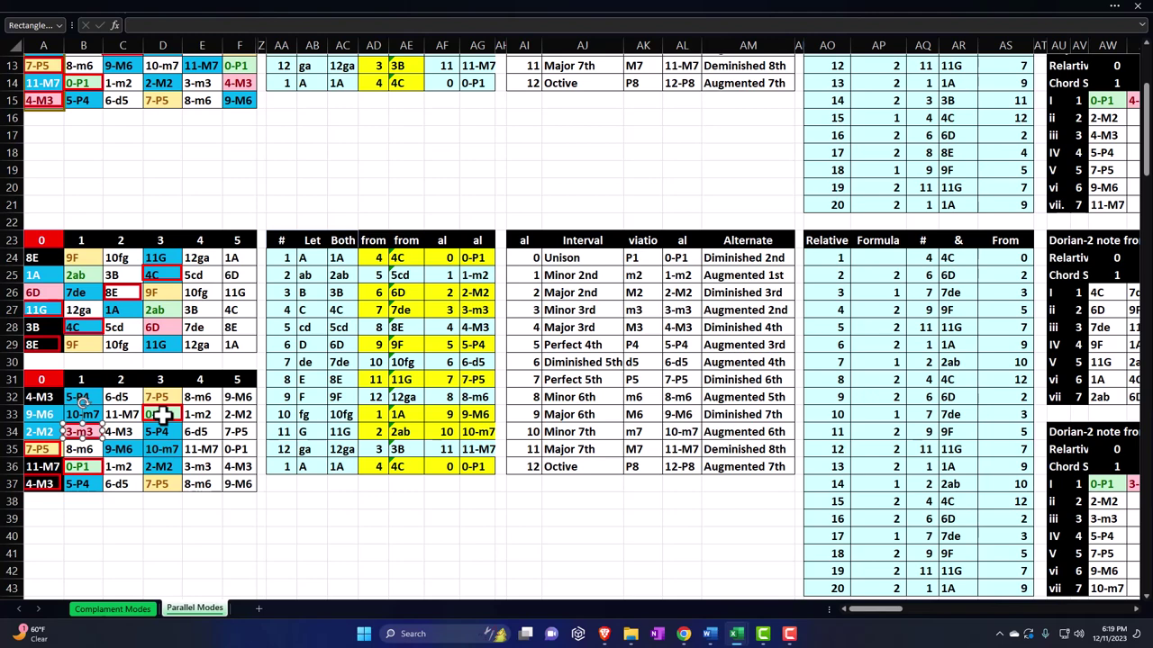
left_click_drag(86, 435, 131, 435)
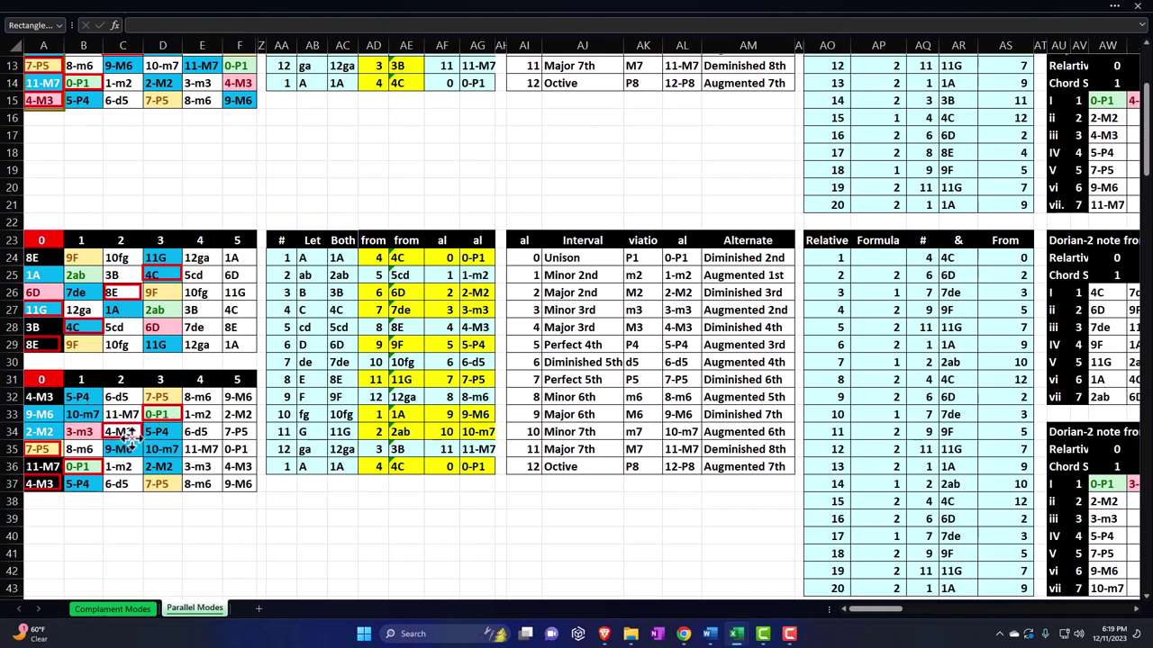
scroll(126, 423, "up", 4)
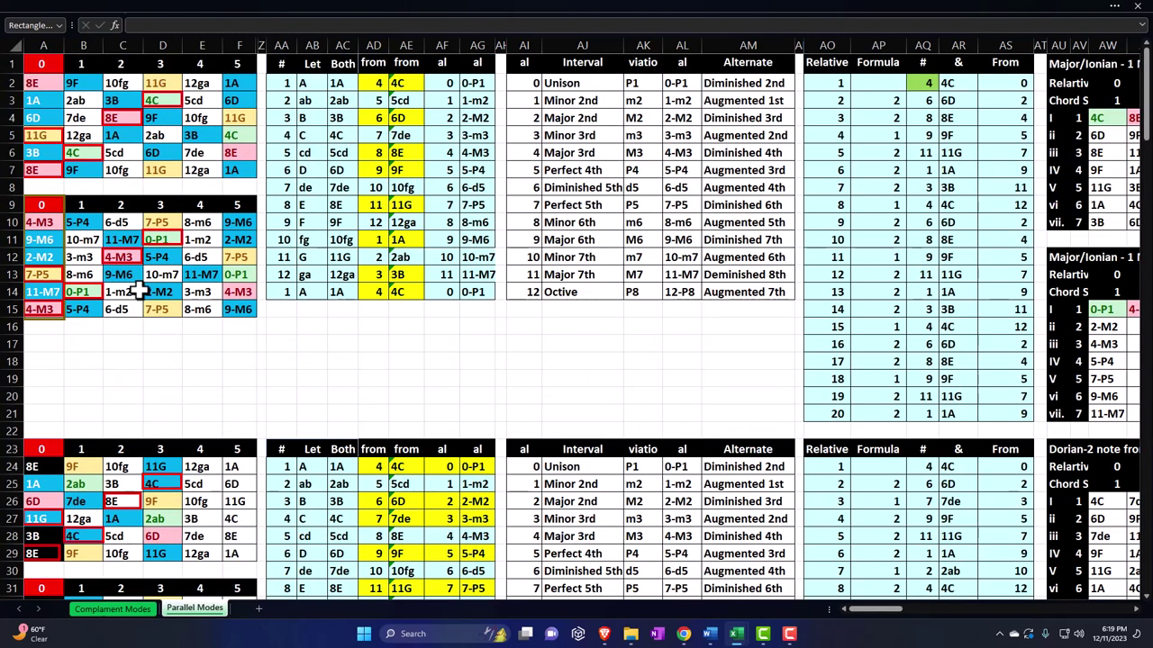
scroll(162, 327, "down", 2)
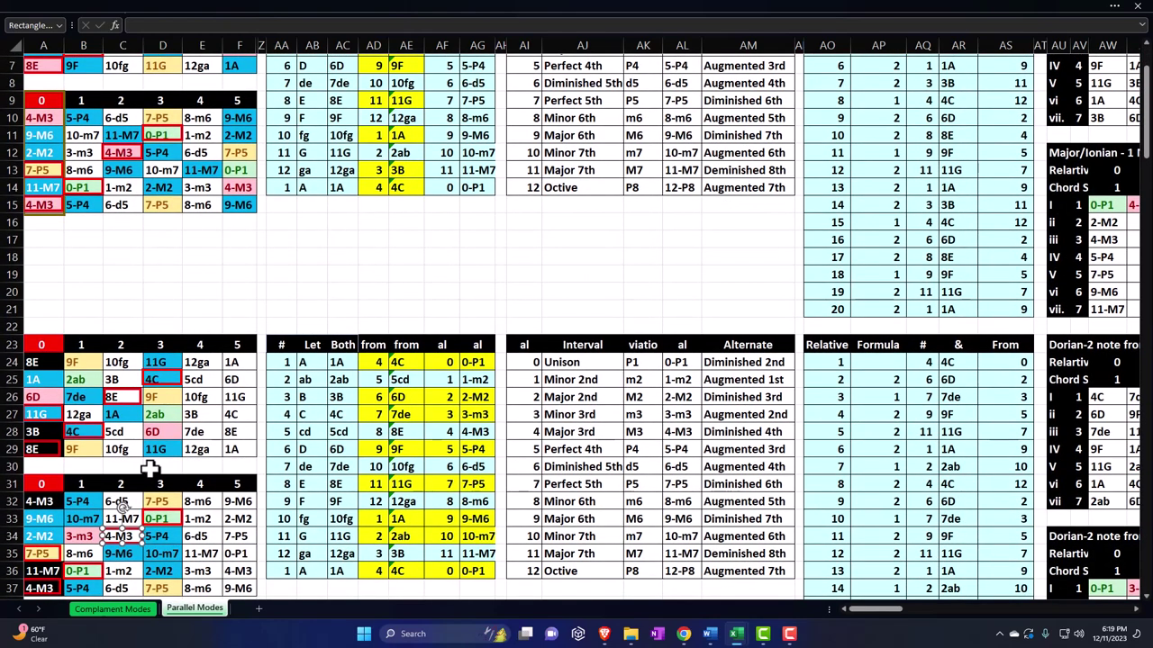
scroll(149, 469, "down", 2)
left_click_drag(126, 436, 90, 438)
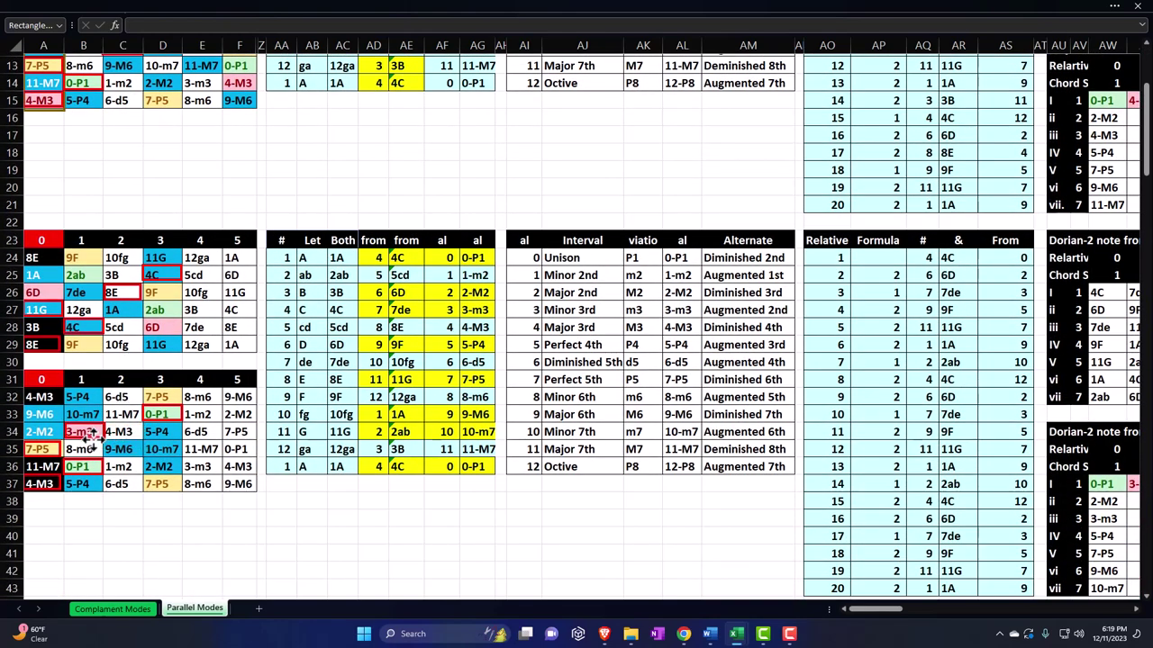
left_click_drag(45, 491, 45, 513)
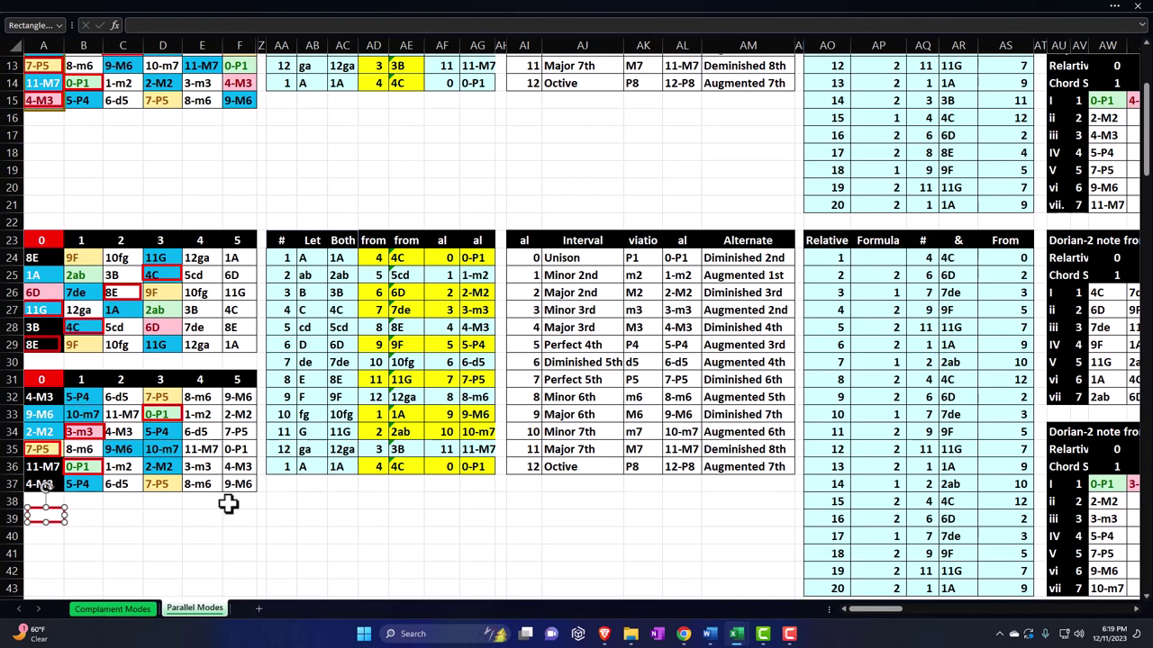
left_click(135, 611)
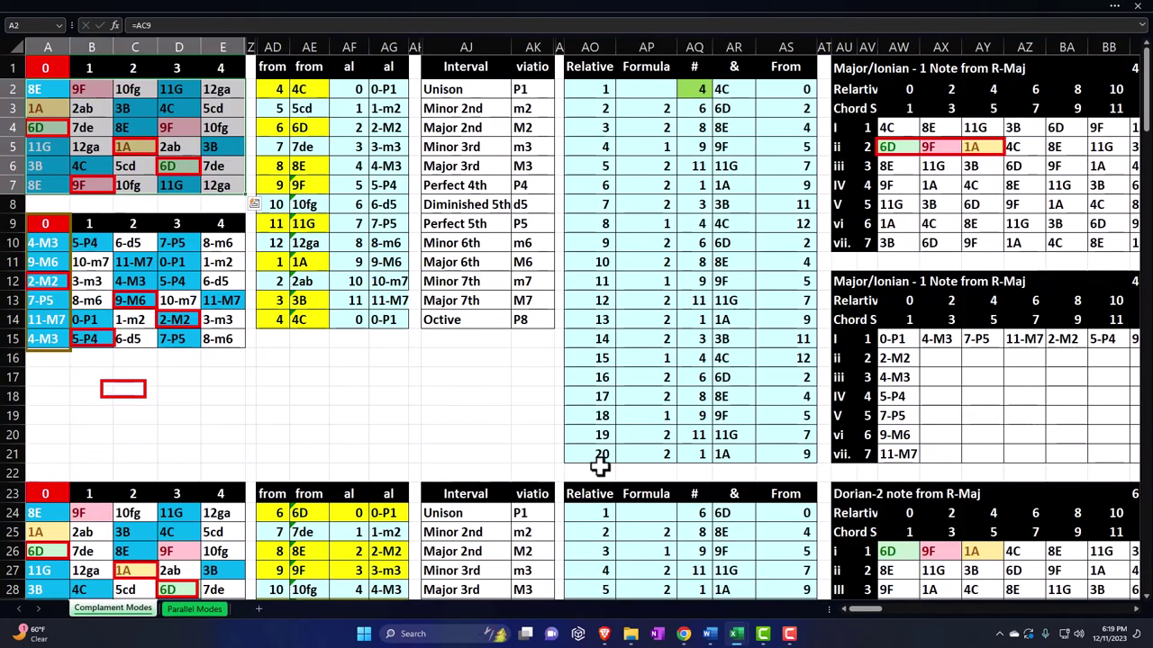
Jump right across the sheet until the full mode wheel is in view.
left_click(728, 144)
key("Right")
key("Right")
key("Right")
key("Right")
key("Right")
key("Right")
key("Right")
key("Right")
key("Right")
key("Right")
key("Right")
key("Right")
key("Right")
key("Right")
key("Right")
key("Right")
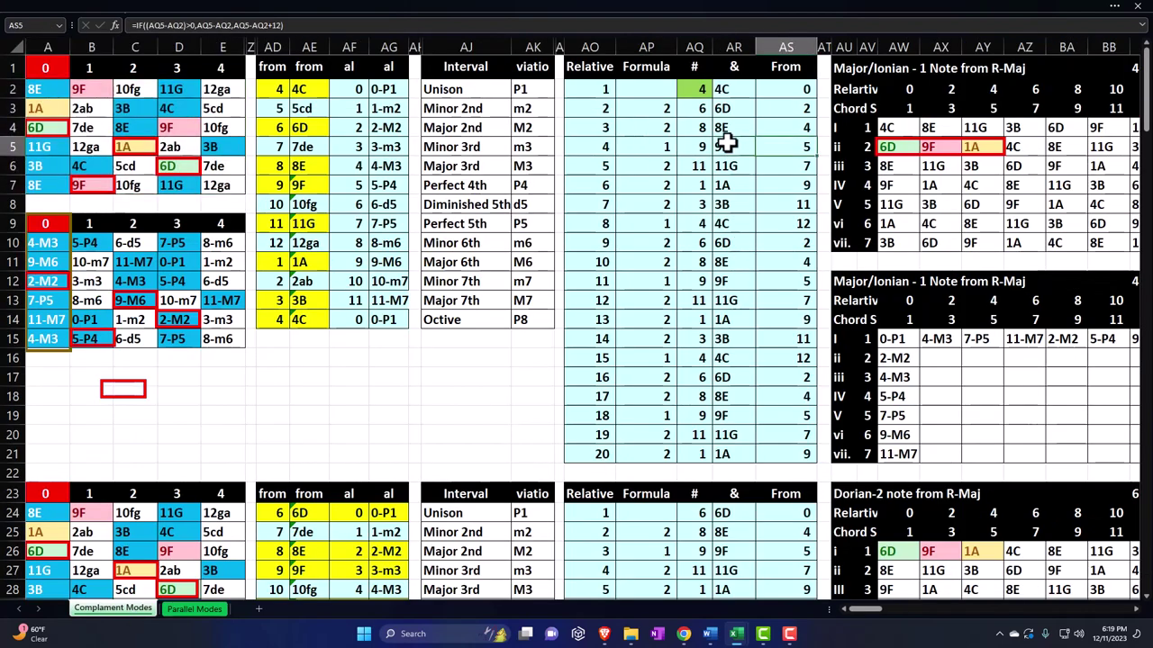
key("Right")
key("Right")
key("Right")
key("Right")
key("Right")
key("Right")
key("Right")
key("Right")
key("Right")
key("Right")
key("Right")
key("Right")
key("Right")
key("Right")
key("Right")
key("Right")
key("Right")
key("Right")
key("Right")
key("Right")
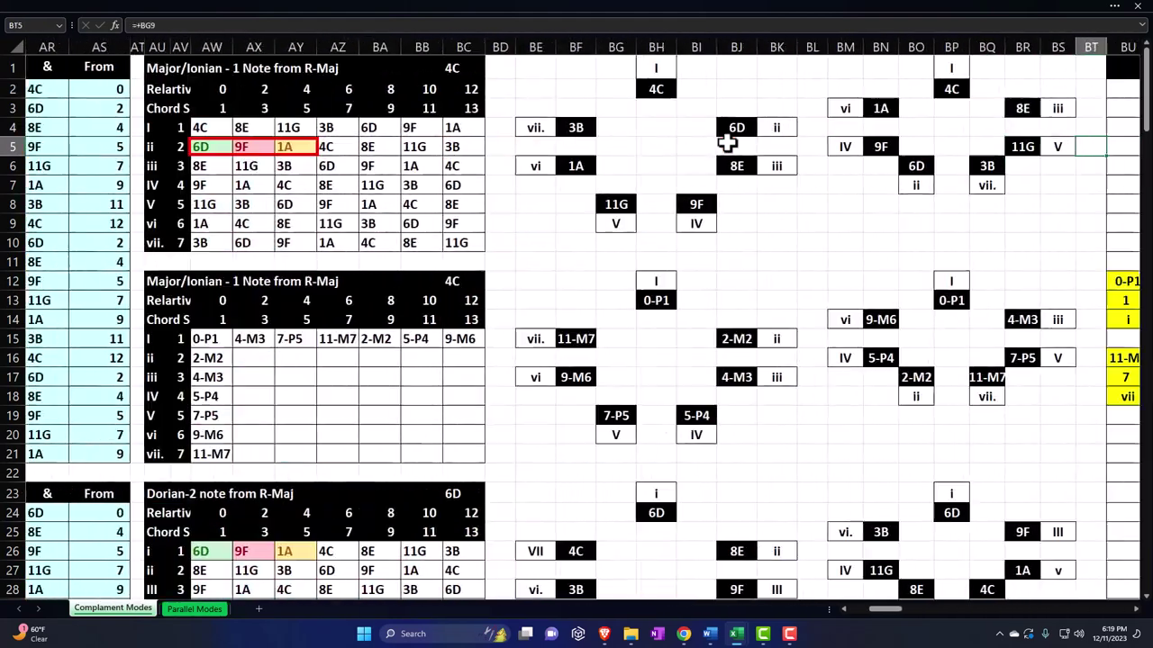
key("Right")
key("Right")
key("Right")
key("Right")
key("Right")
key("Right")
key("Right")
key("Right")
key("Right")
key("Right")
key("Right")
key("Right")
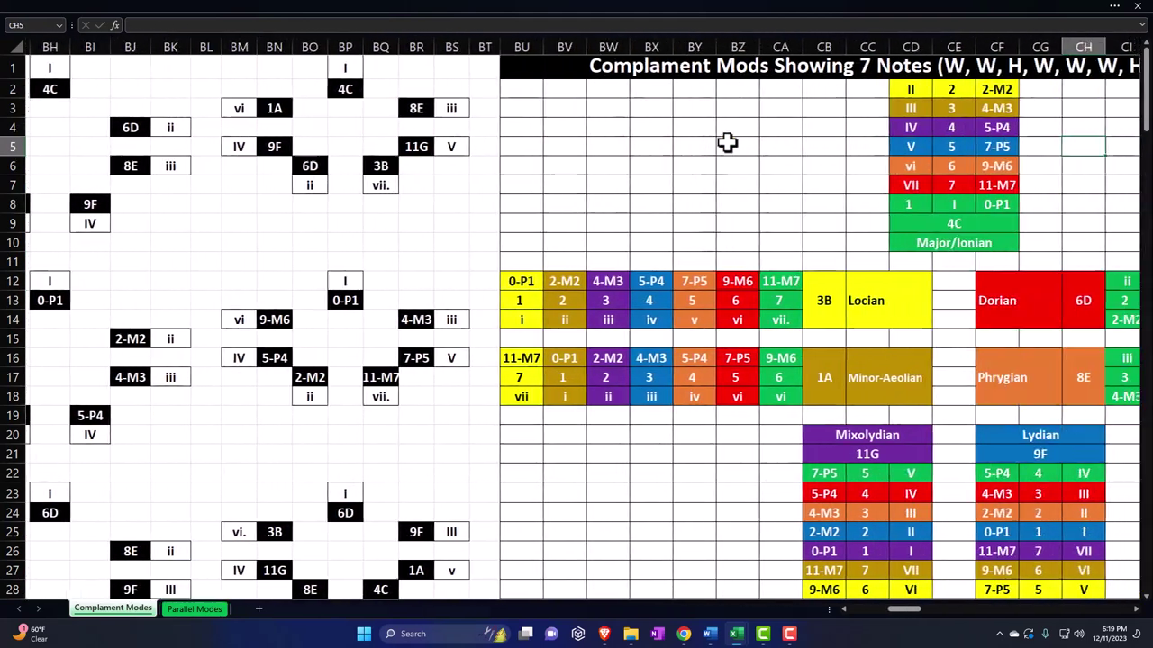
key("Right")
key("Right")
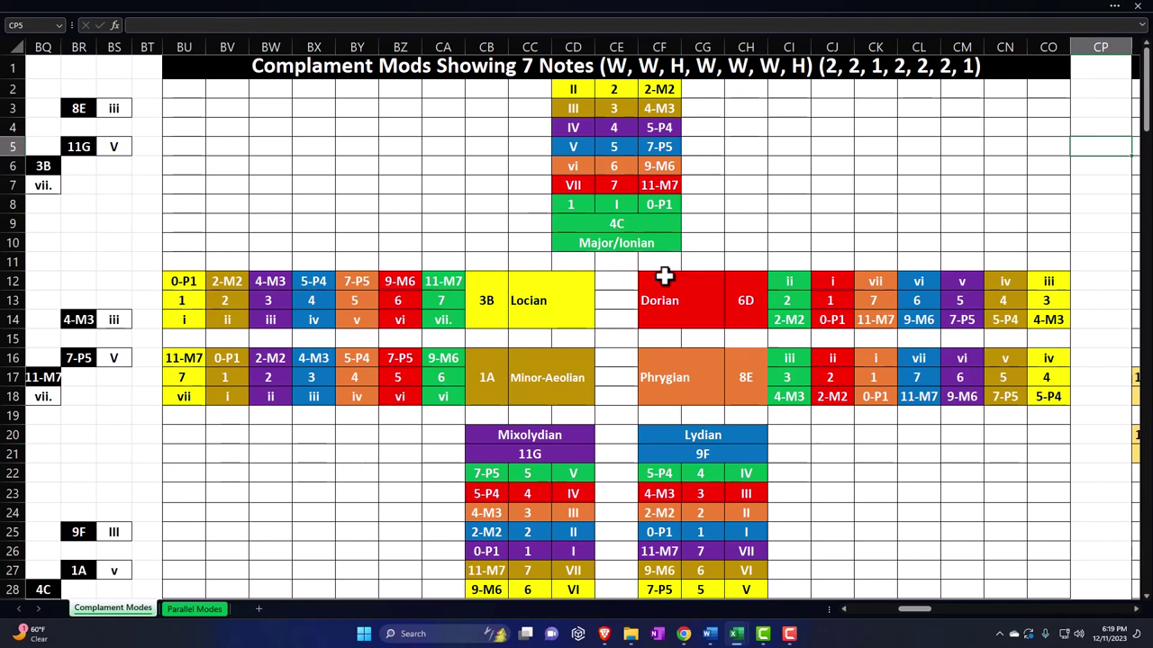
Select the Dorian, Phrygian, Minor-Aeolian and Locian labels, then the 4C row CD9:CF9.
left_click(666, 306)
left_click(668, 386)
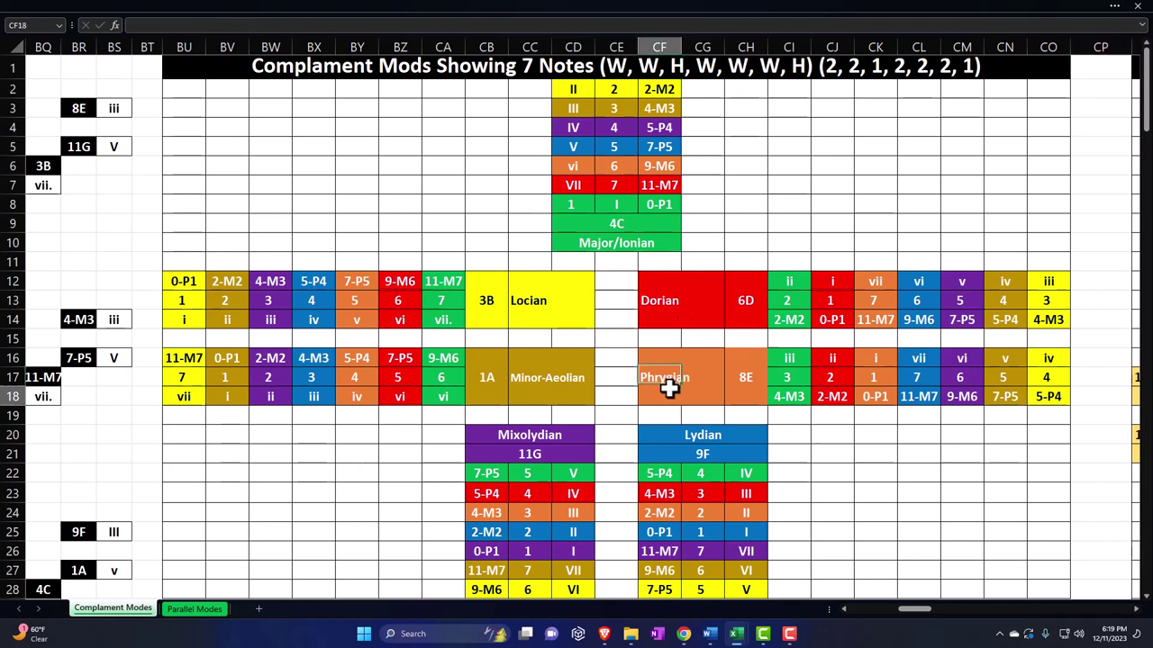
left_click(533, 381)
left_click(532, 306)
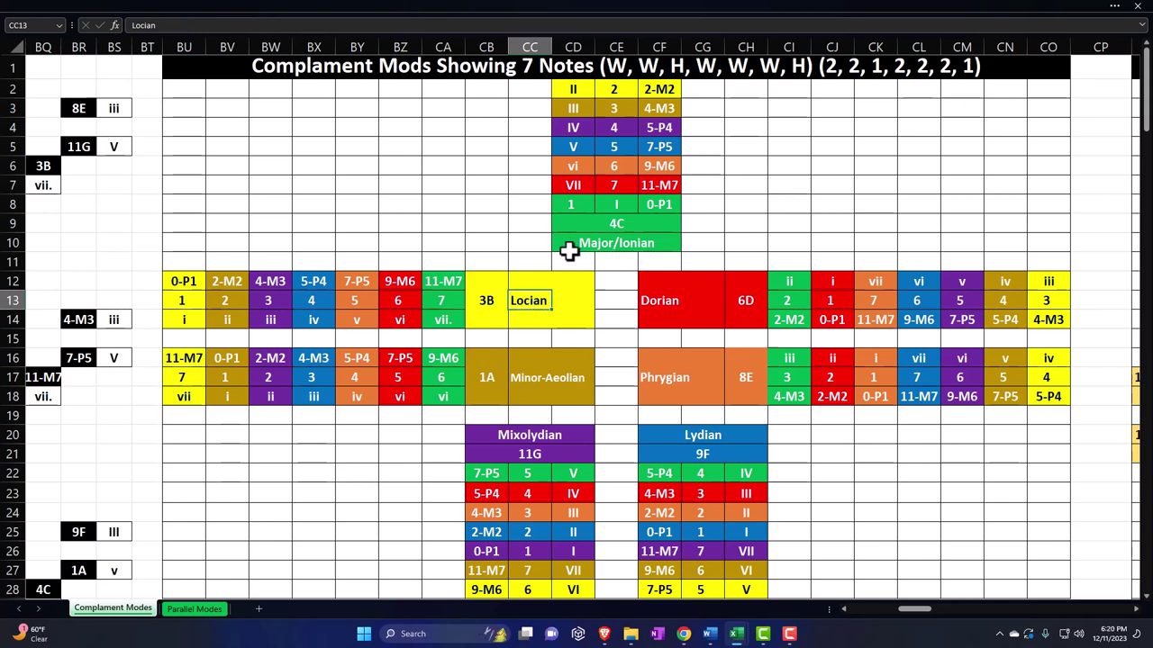
left_click(587, 228)
left_click_drag(590, 231, 648, 228)
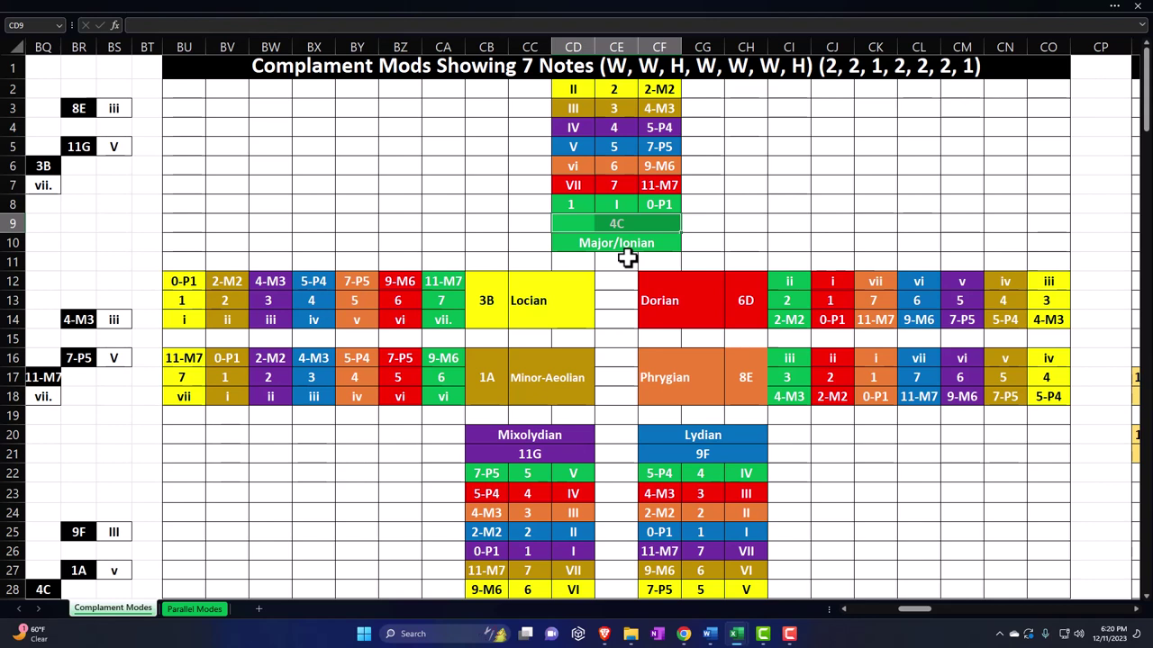
Place the large black oval around the mode wheel and reselect it.
left_click(609, 237)
left_click(651, 298)
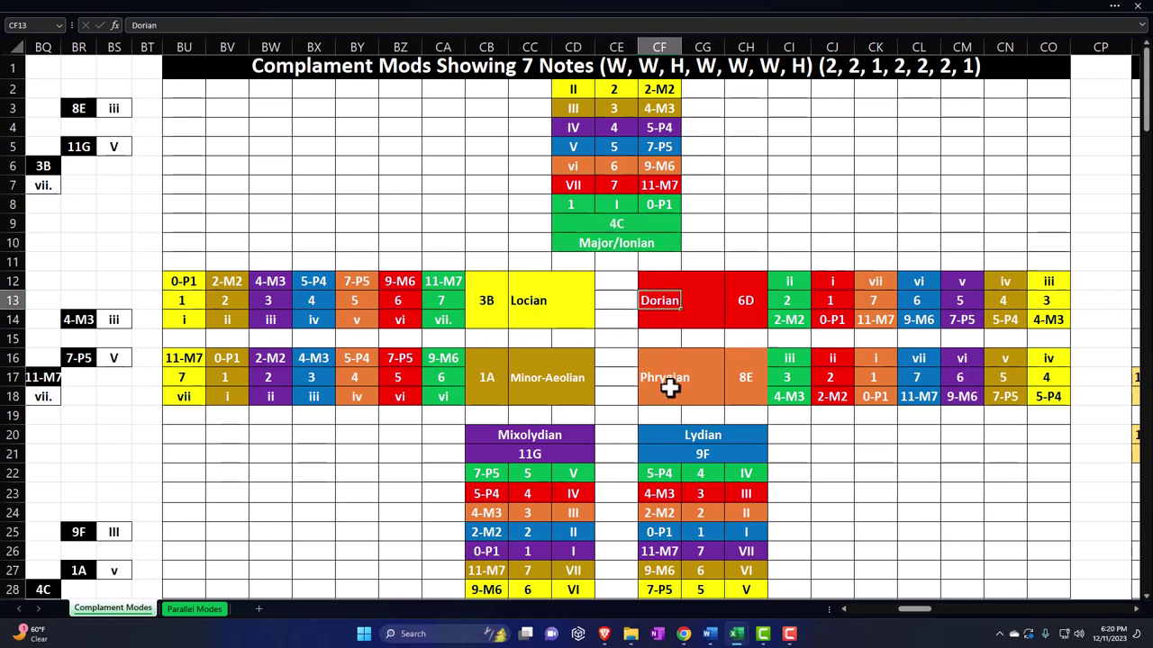
left_click(659, 382)
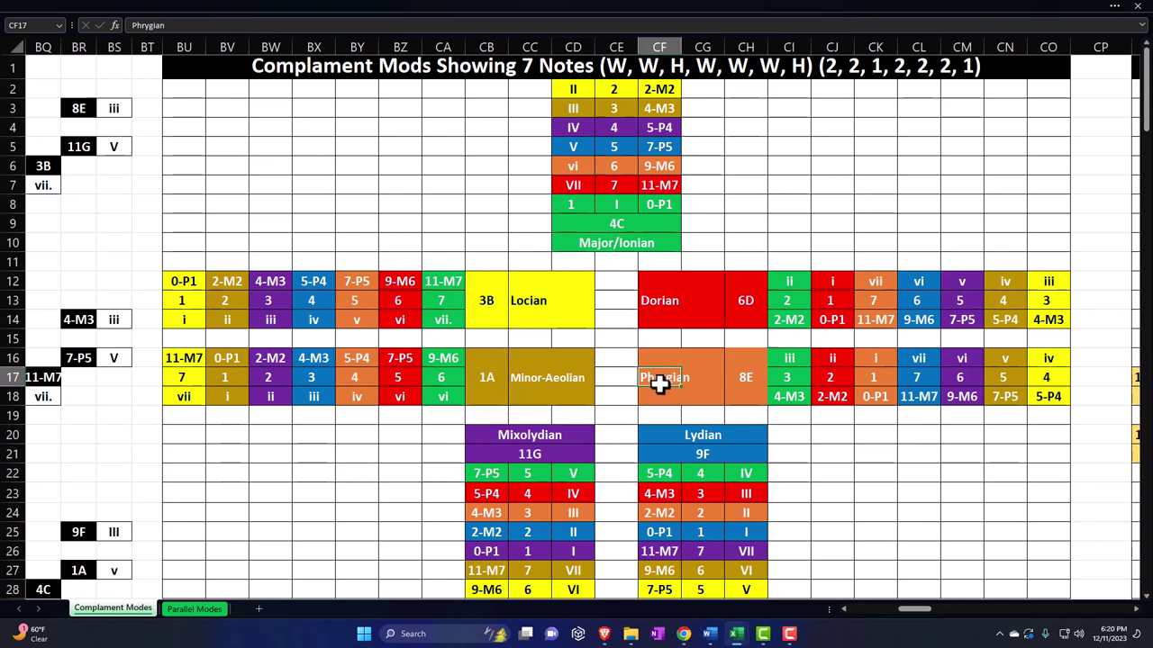
key("ctrl+z")
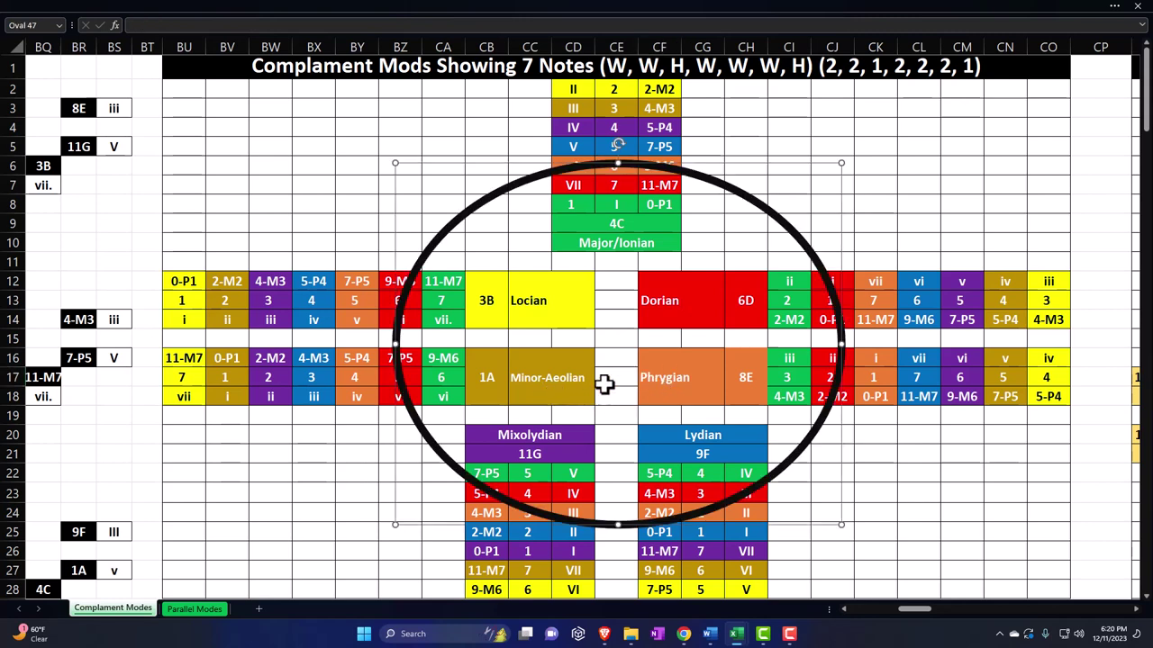
left_click(616, 280)
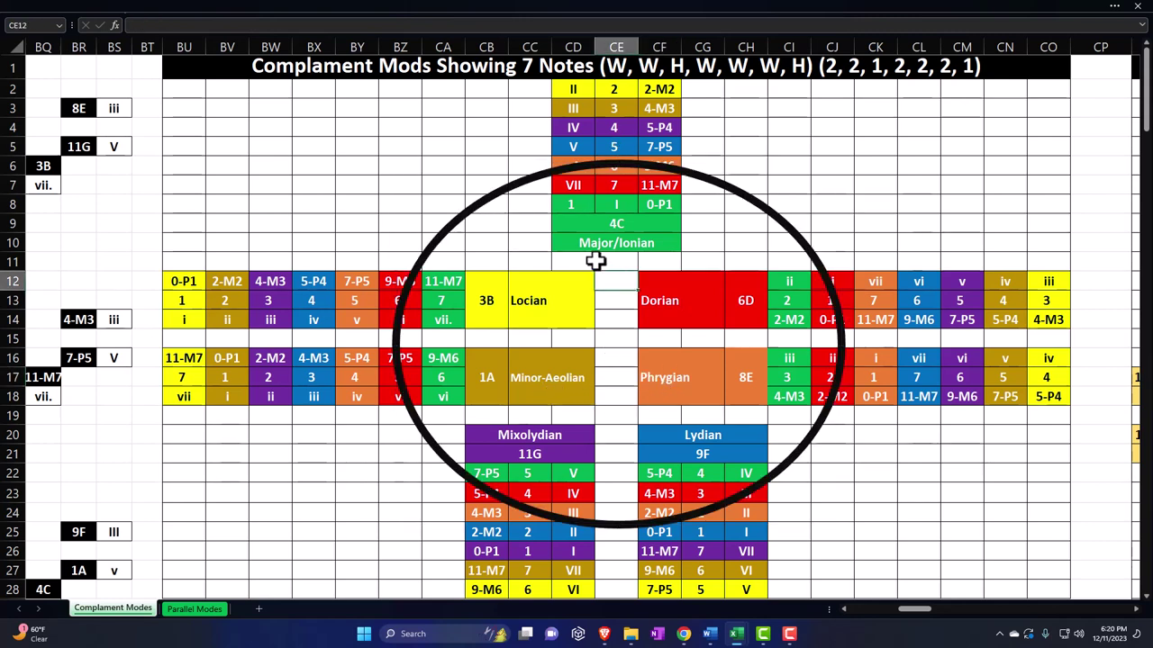
left_click(619, 167)
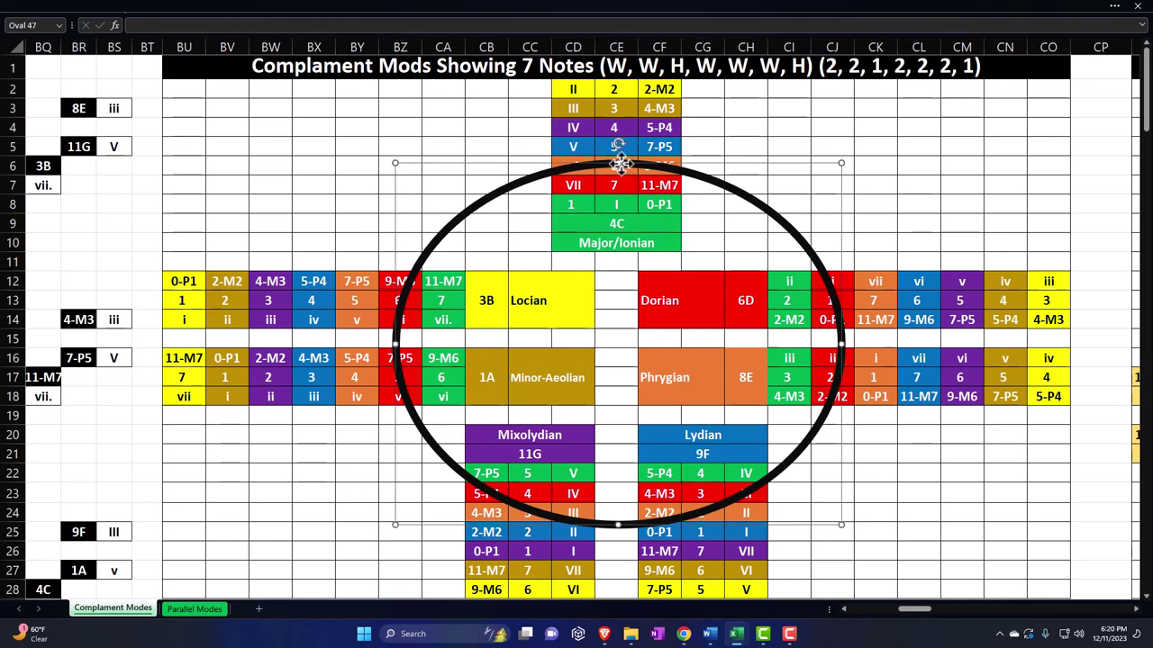
left_click(601, 223)
left_click(589, 246)
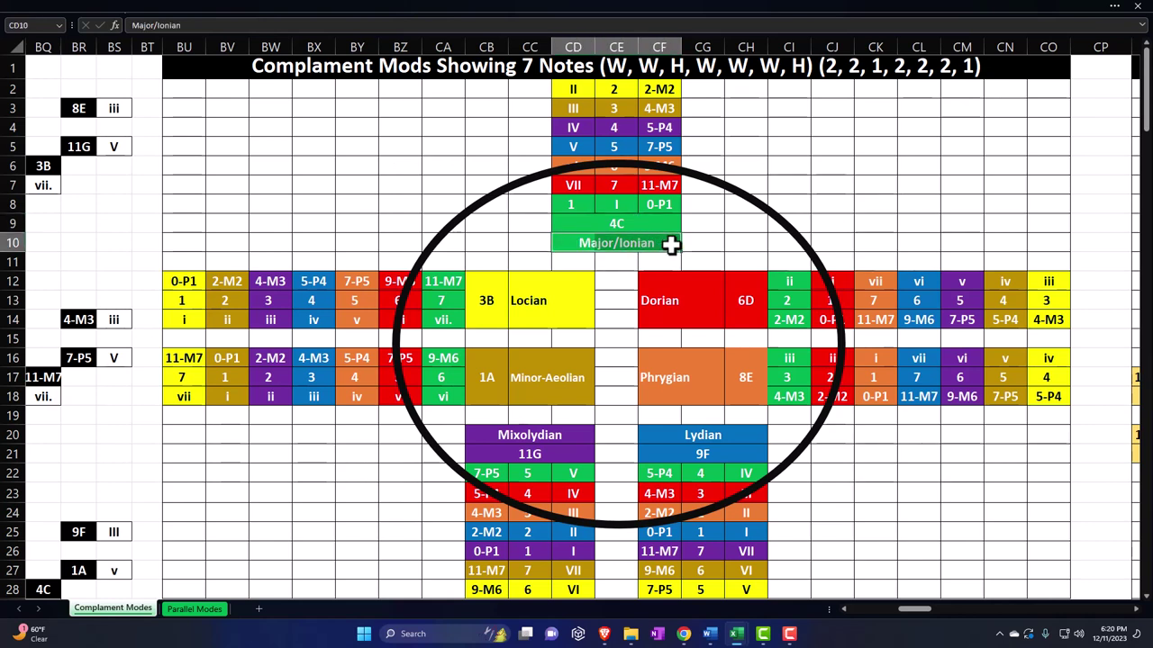
left_click(583, 205)
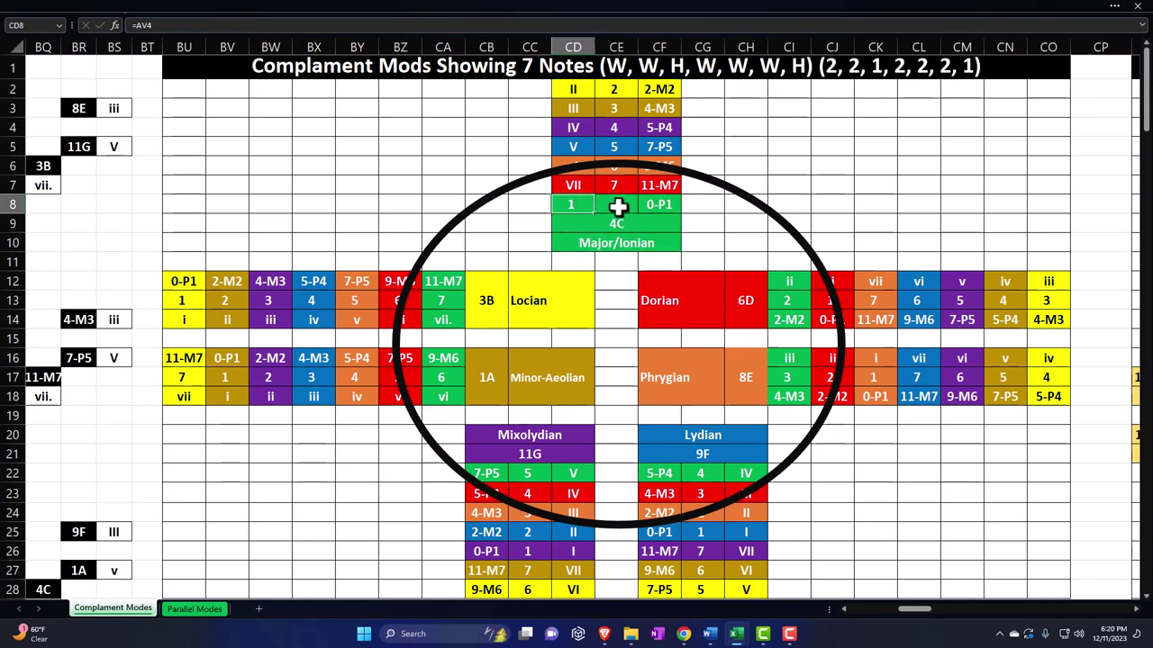
left_click(614, 205)
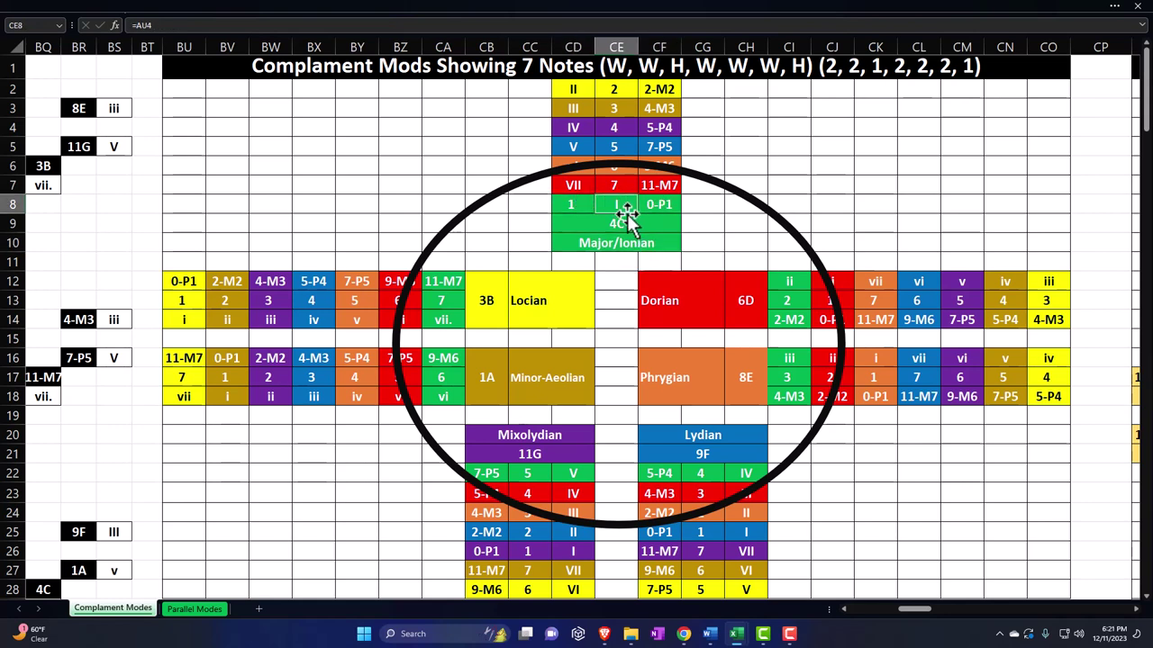
left_click(660, 205)
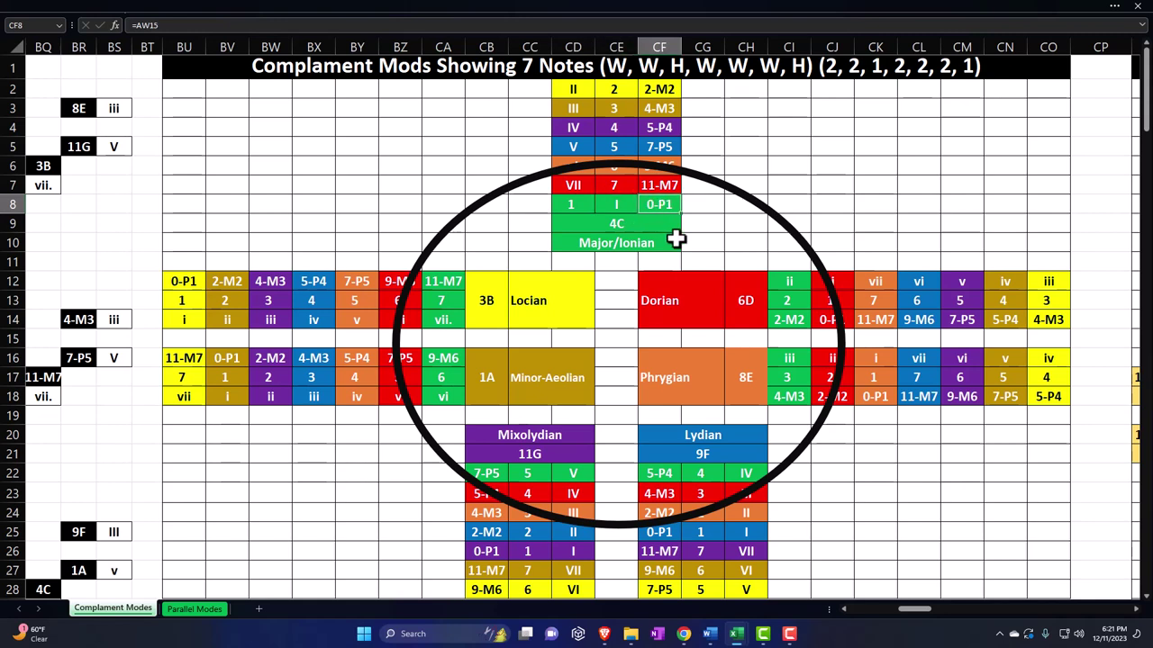
left_click(628, 210)
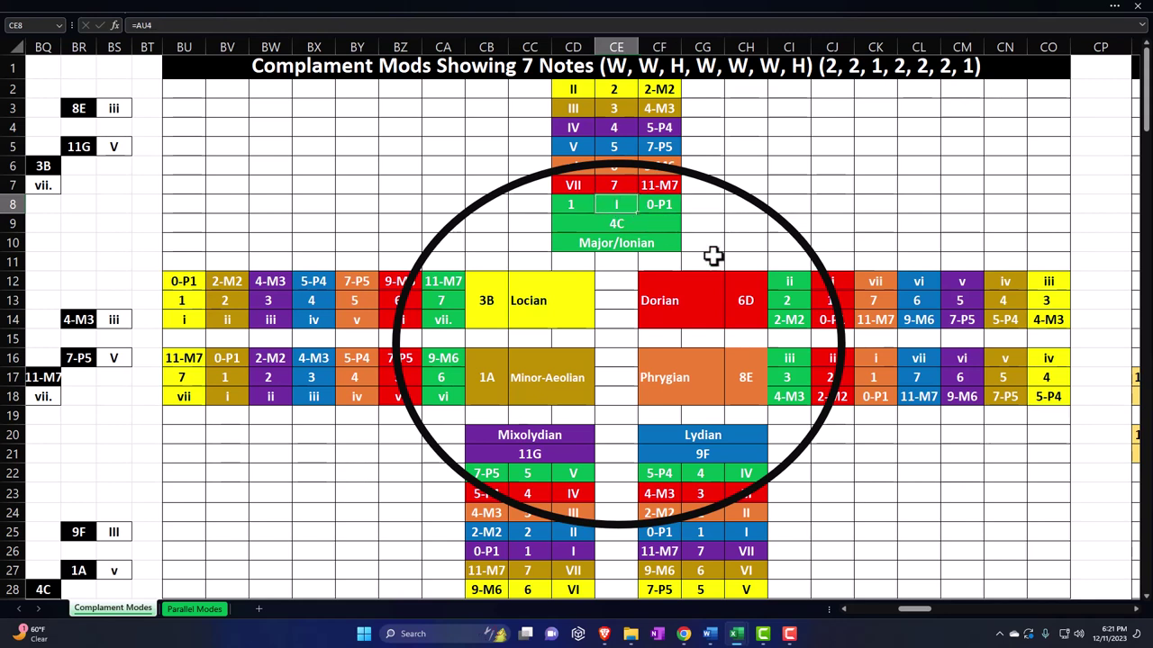
left_click(792, 305)
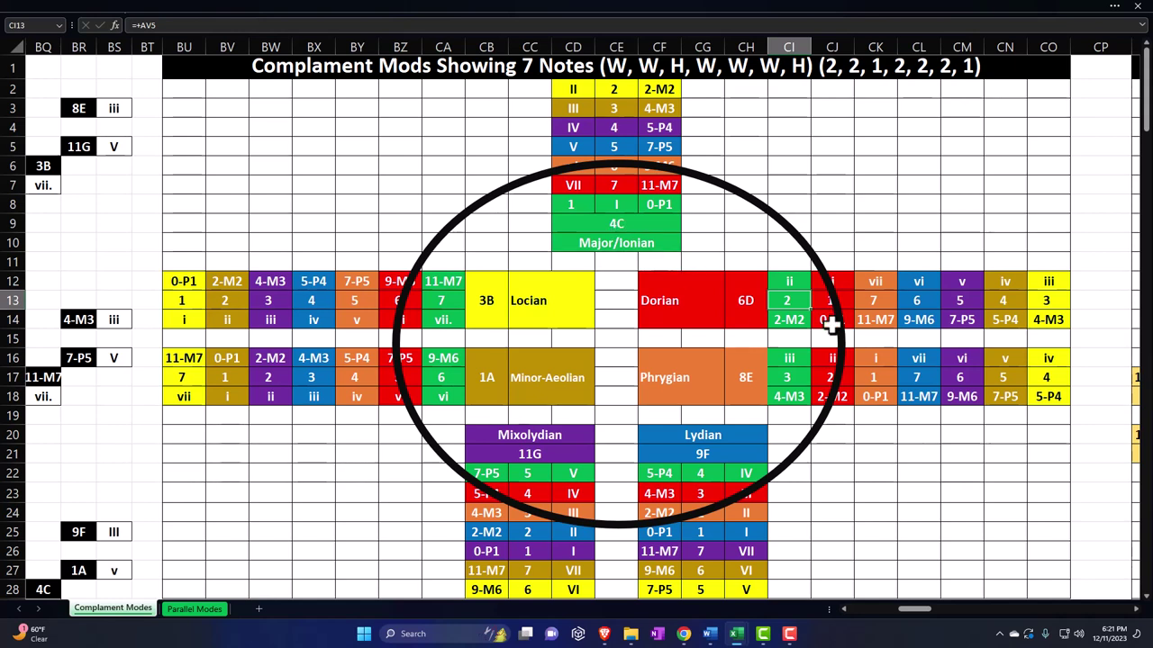
left_click(793, 284)
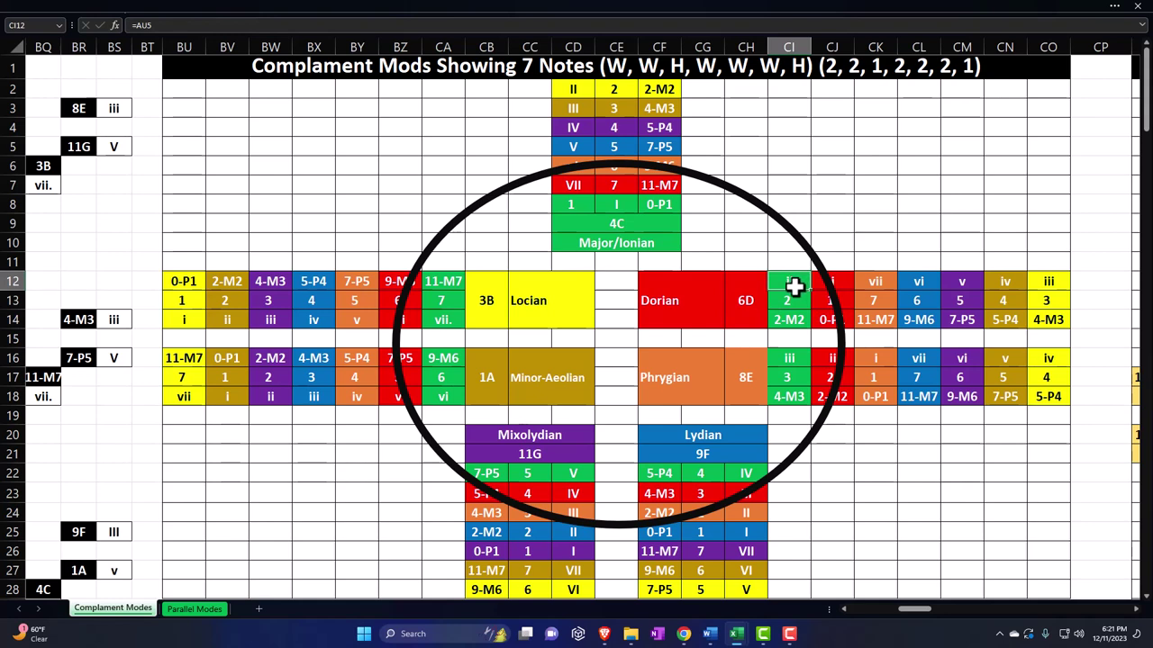
left_click(790, 319)
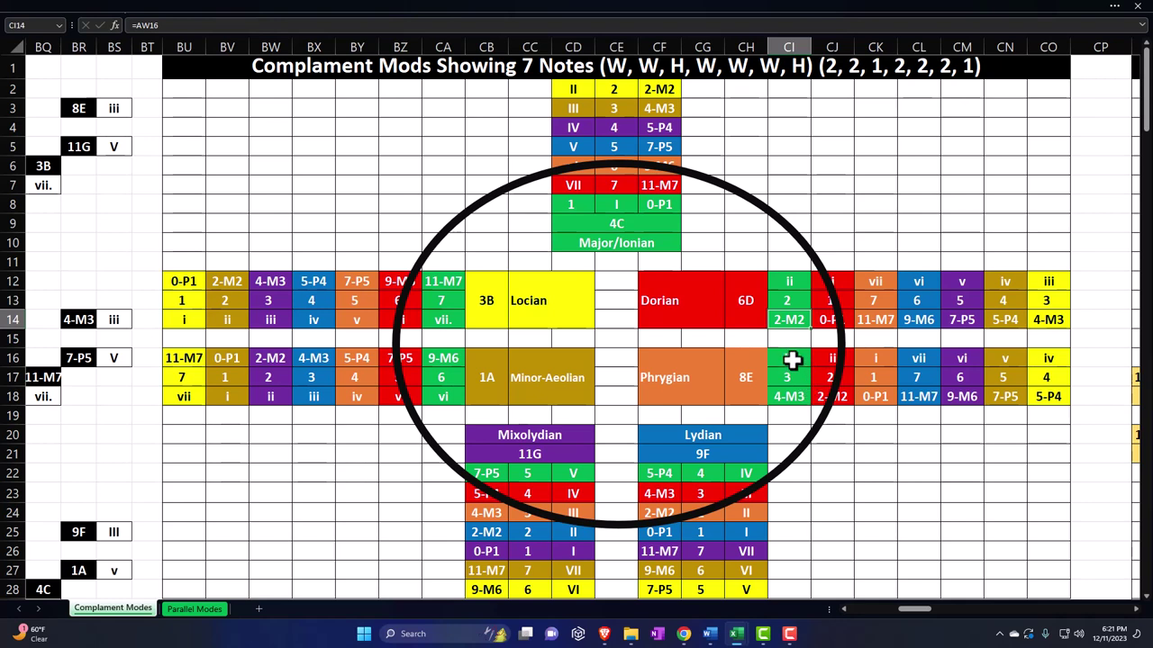
left_click(791, 358)
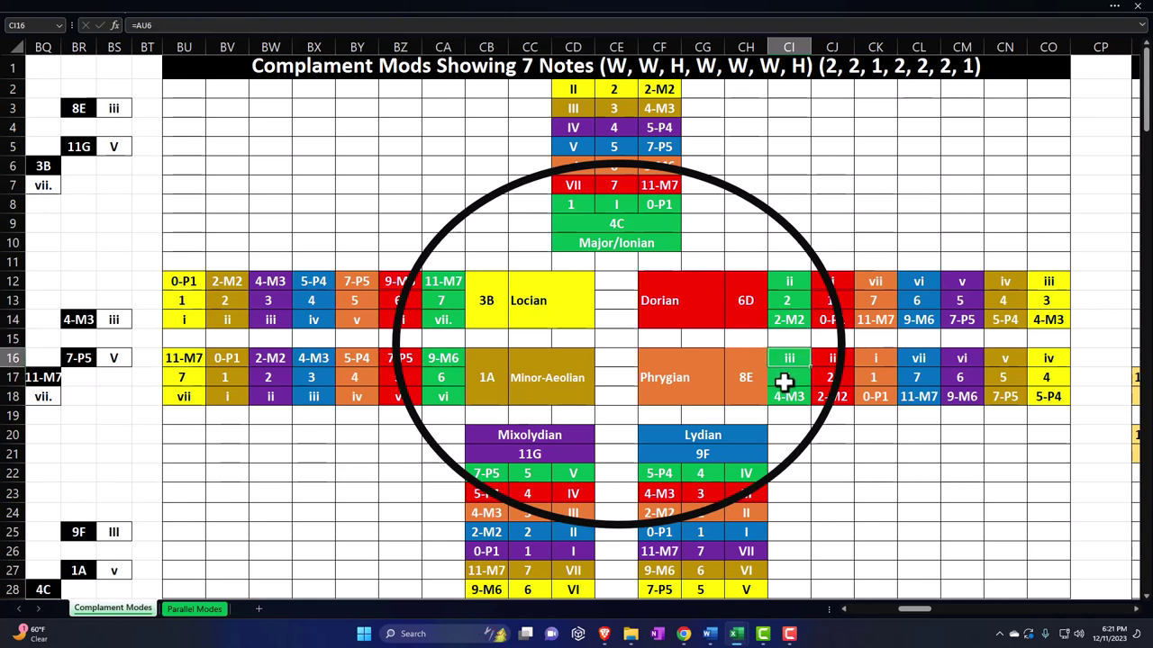
left_click(790, 397)
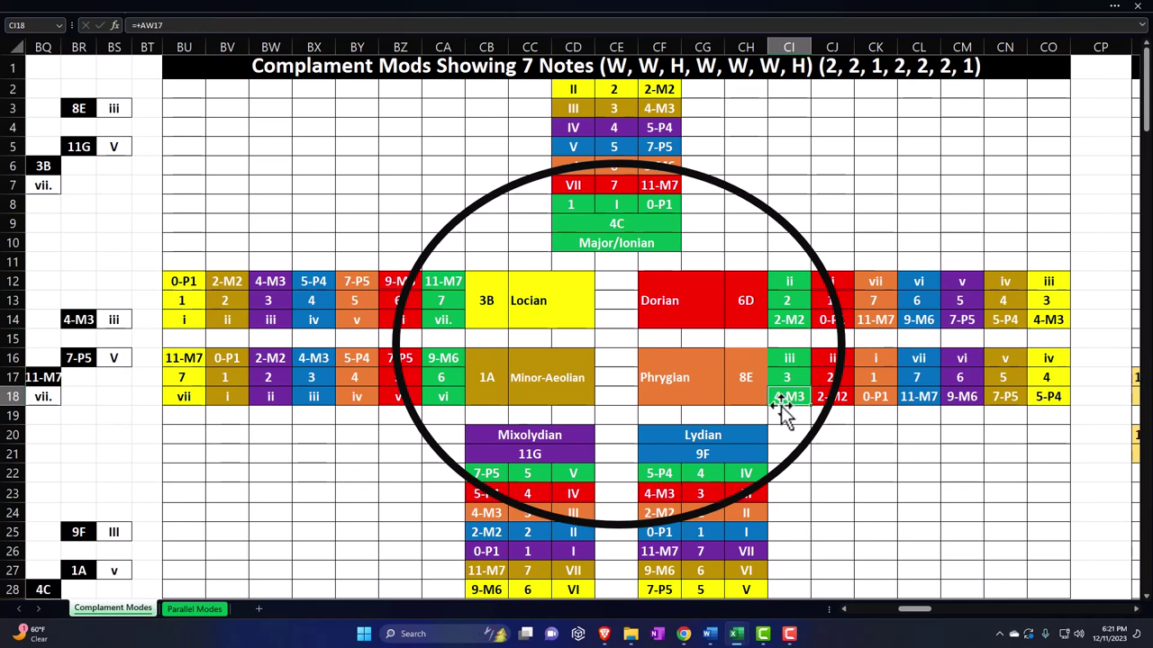
left_click(708, 470)
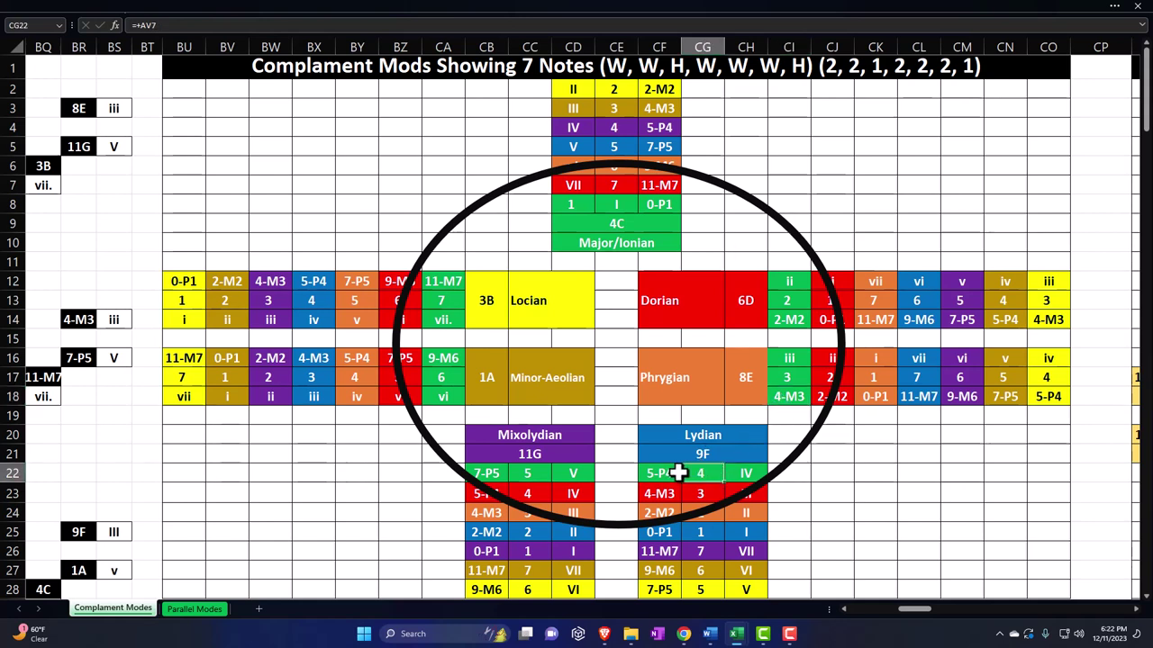
left_click(746, 472)
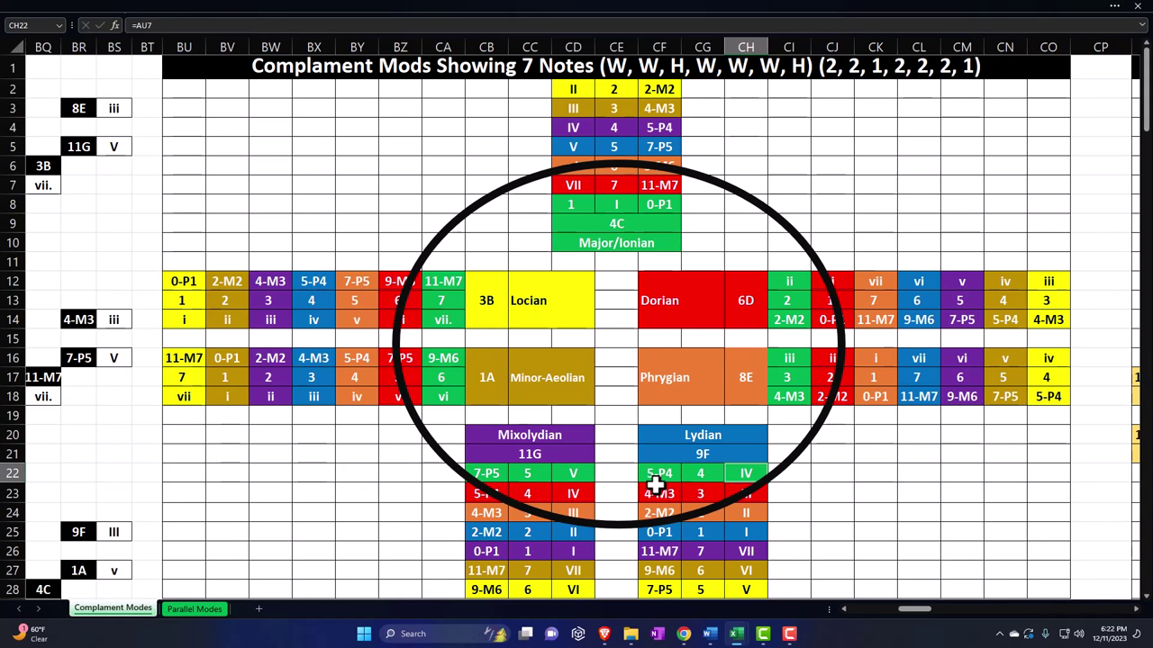
Stretch Oval 47 outward on left and right sides, then inspect the =AW5 formula in CH13.
left_click(616, 165)
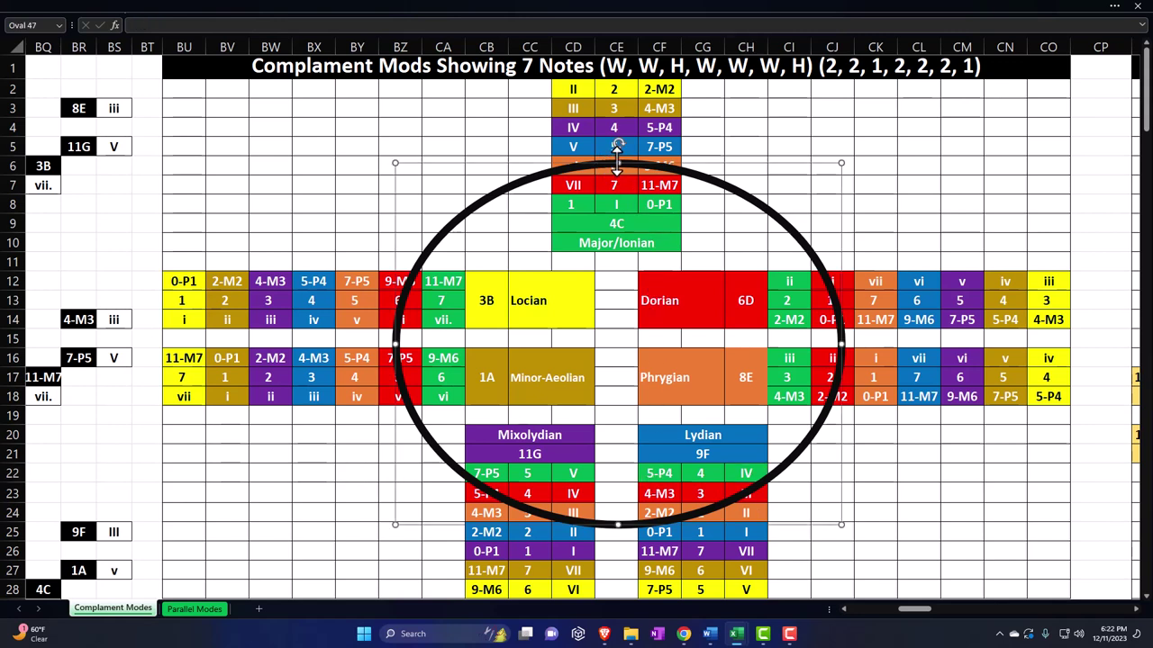
left_click(616, 166)
left_click_drag(385, 339, 361, 338)
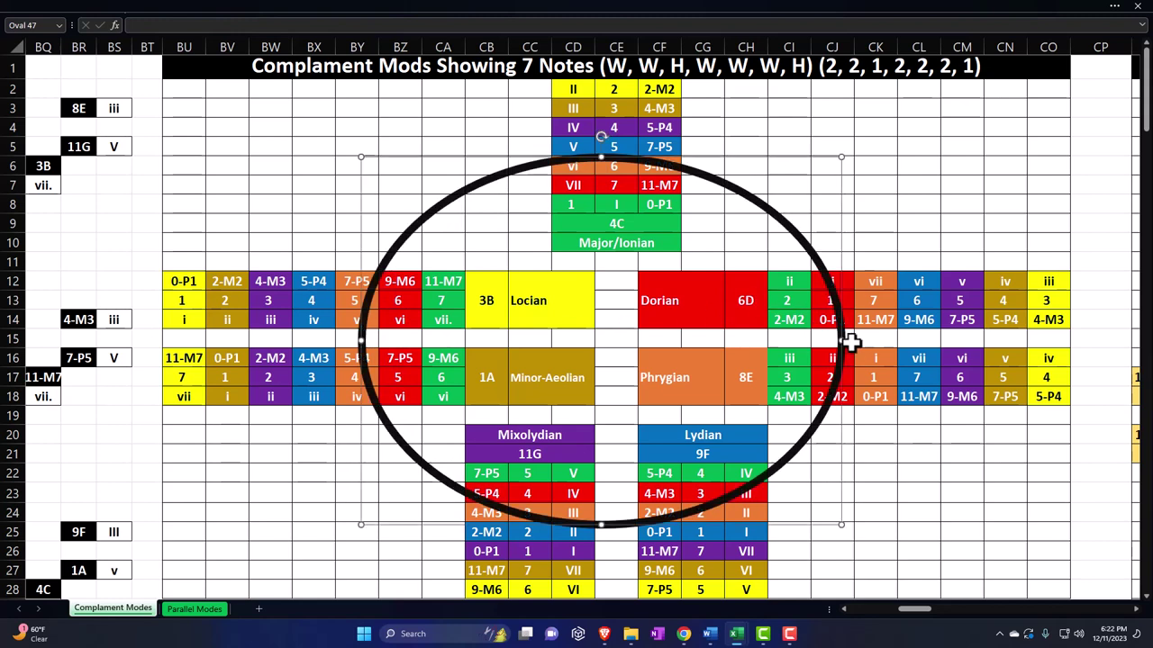
left_click_drag(841, 341, 875, 341)
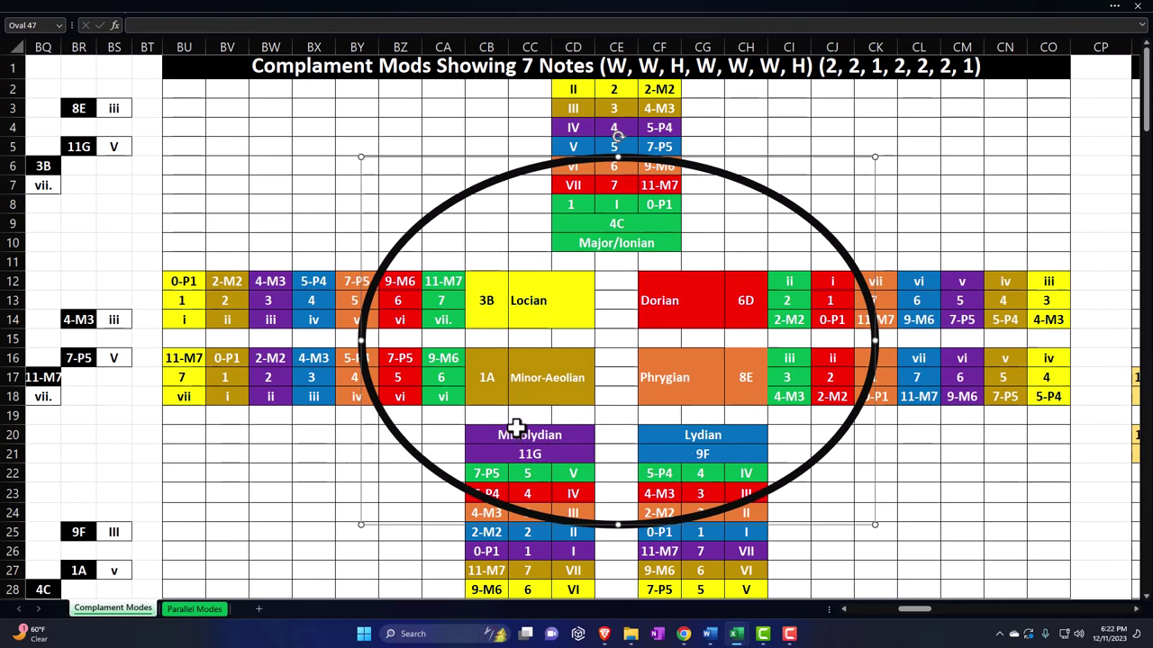
left_click(749, 299)
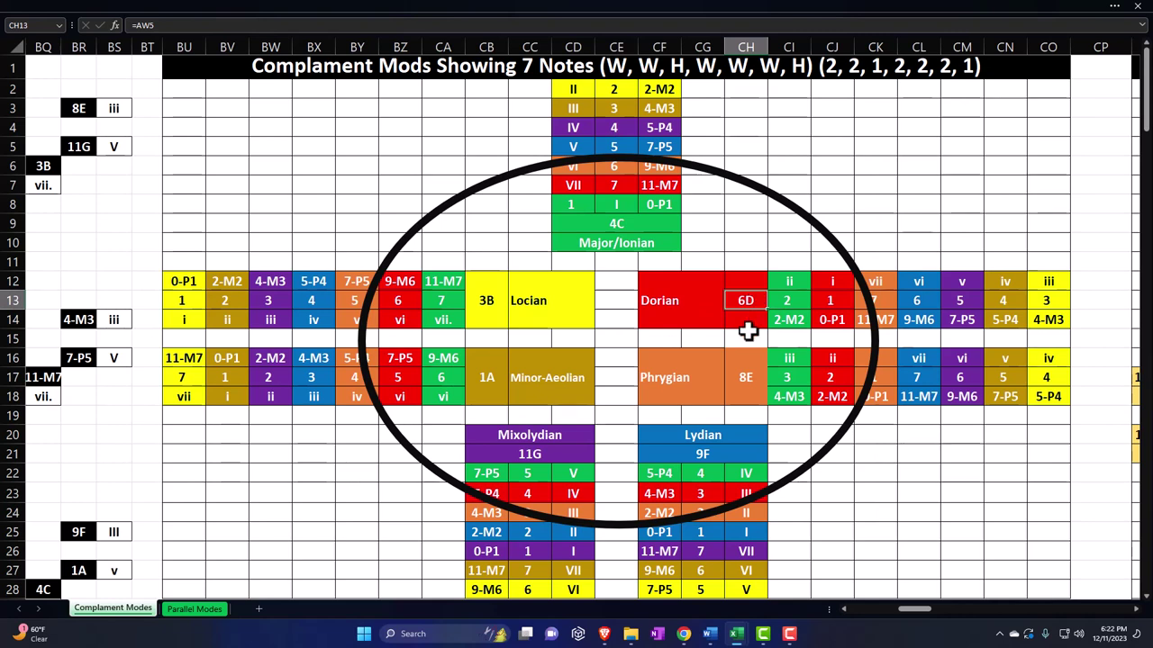
left_click(838, 301)
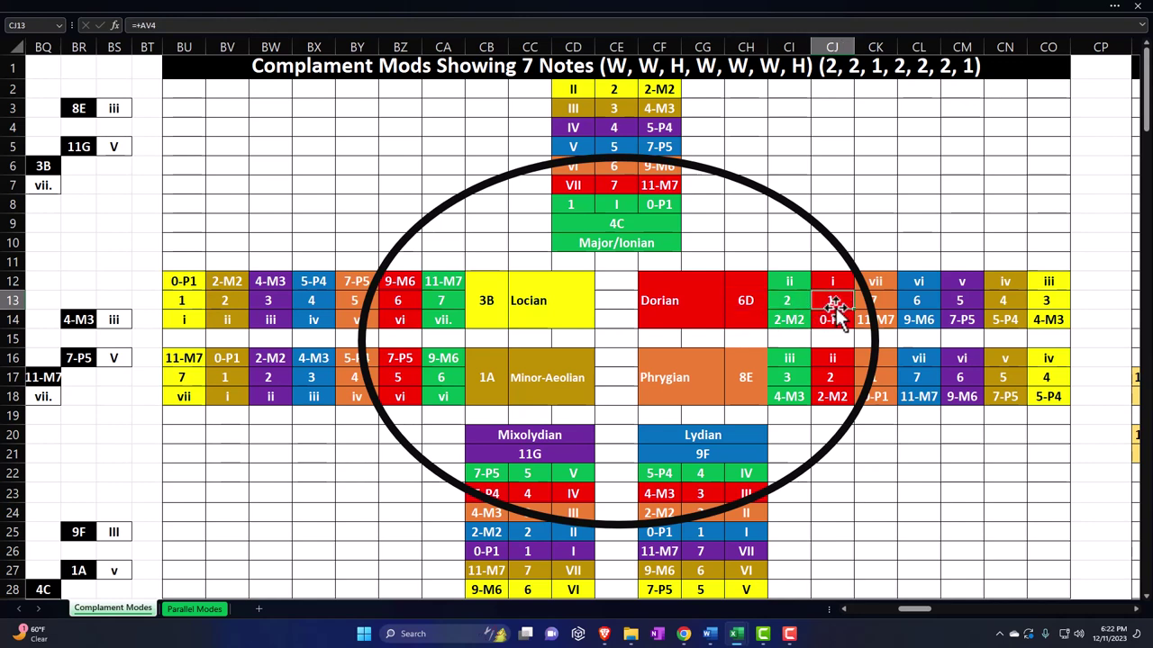
left_click(836, 324)
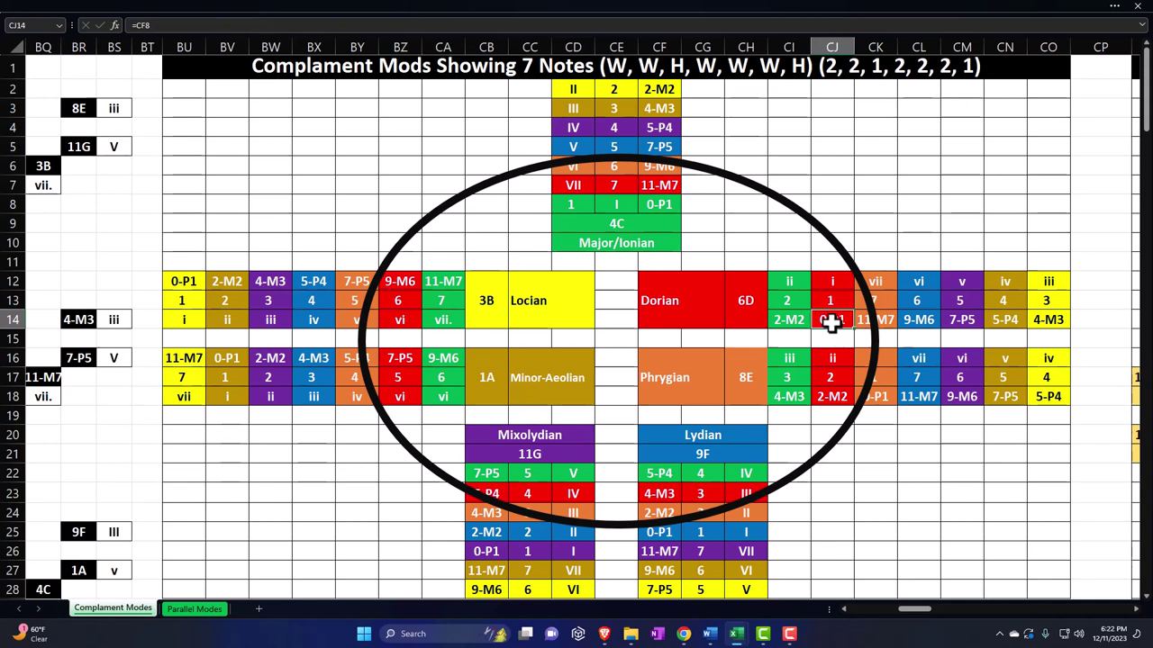
left_click(832, 284)
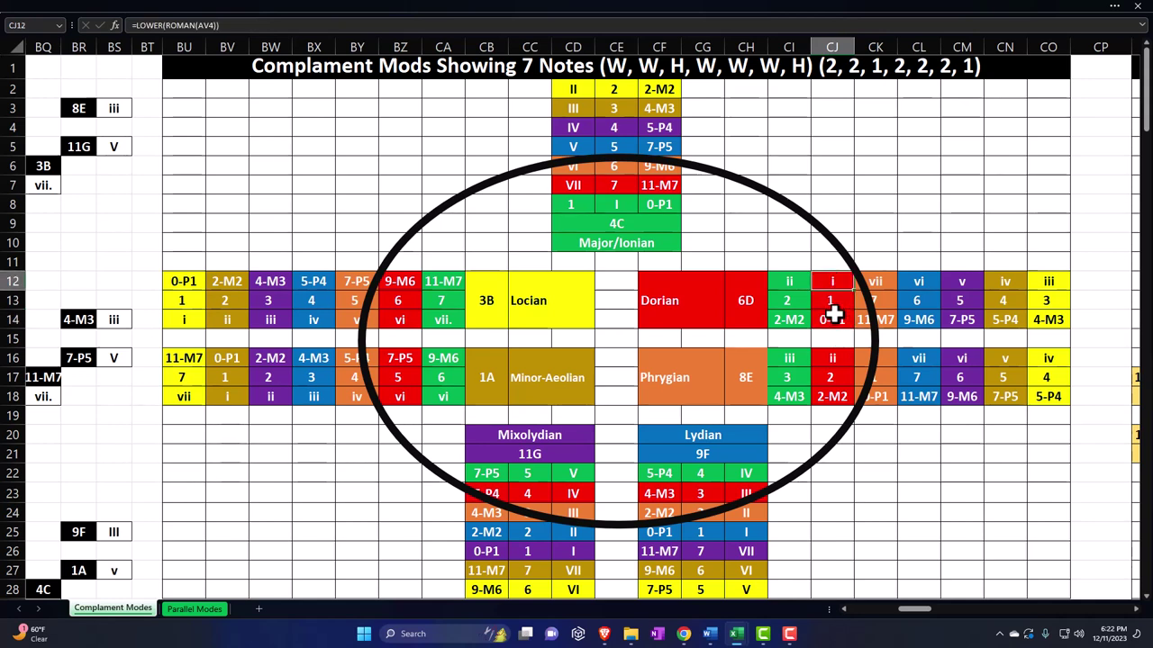
left_click(834, 377)
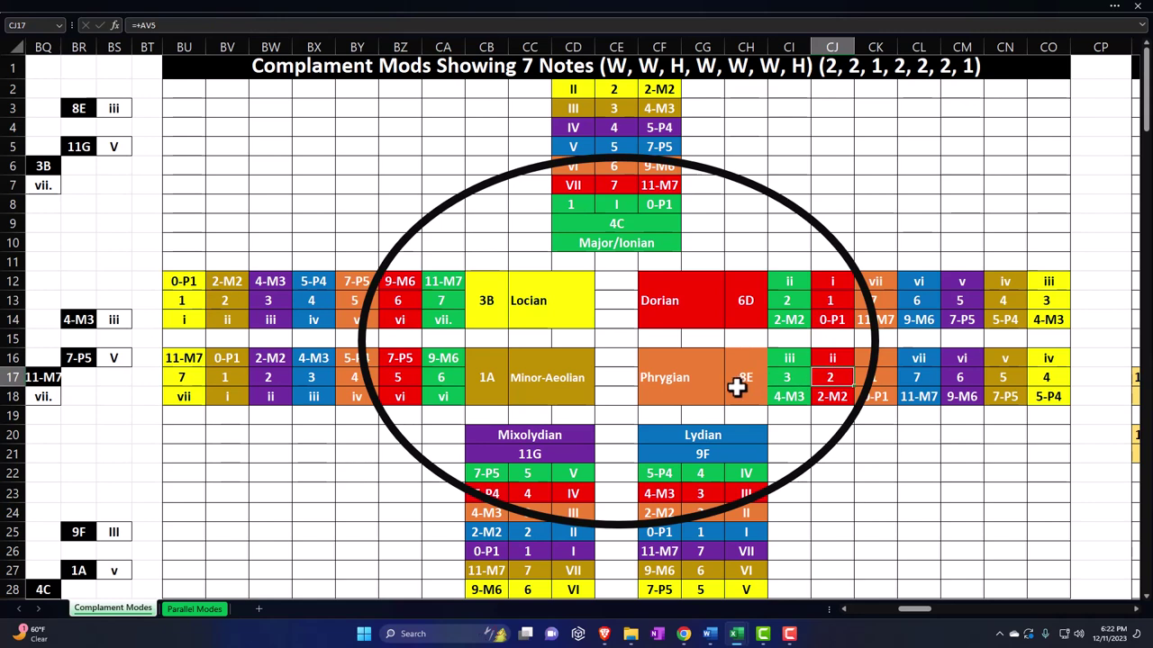
left_click(832, 398)
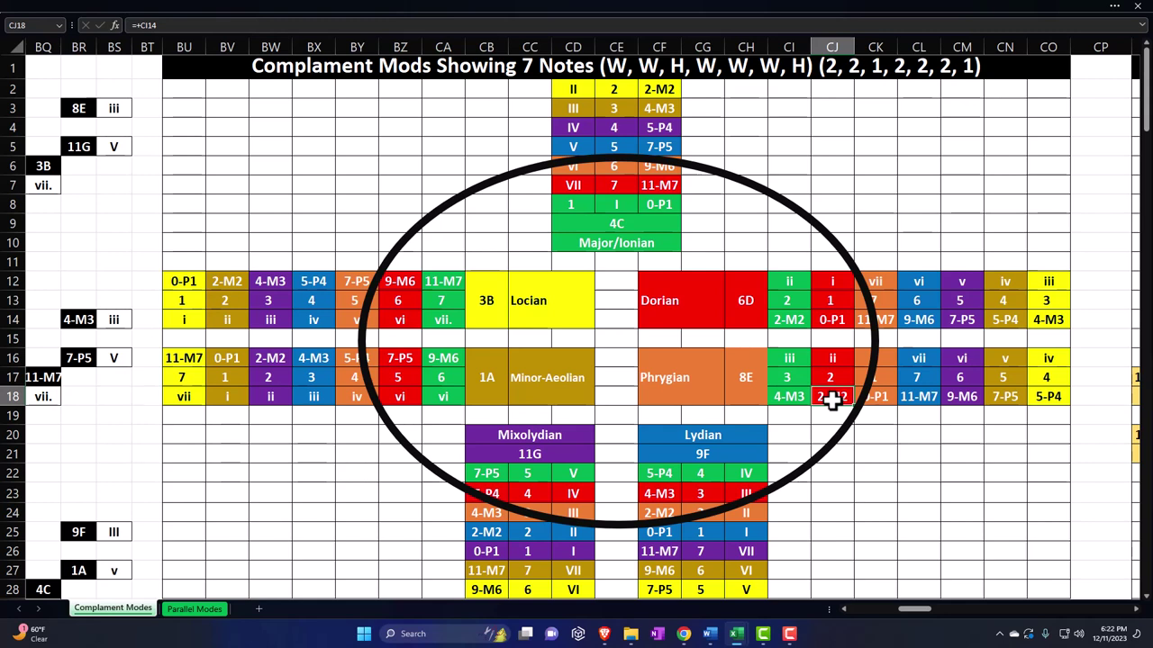
left_click(829, 361)
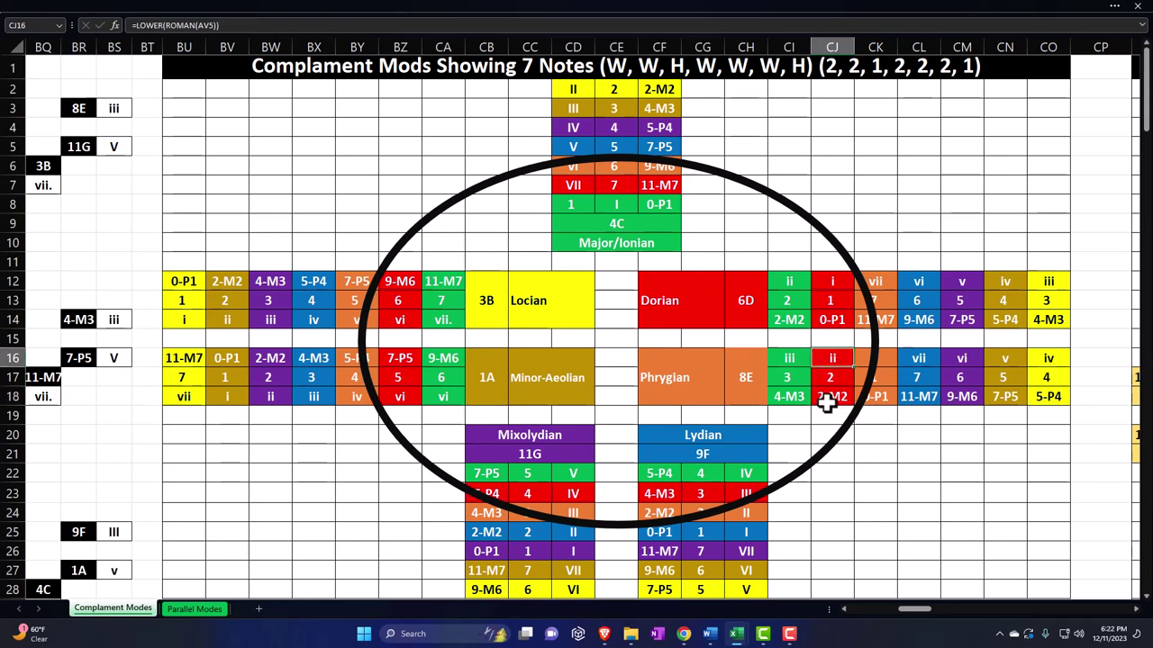
left_click(695, 495)
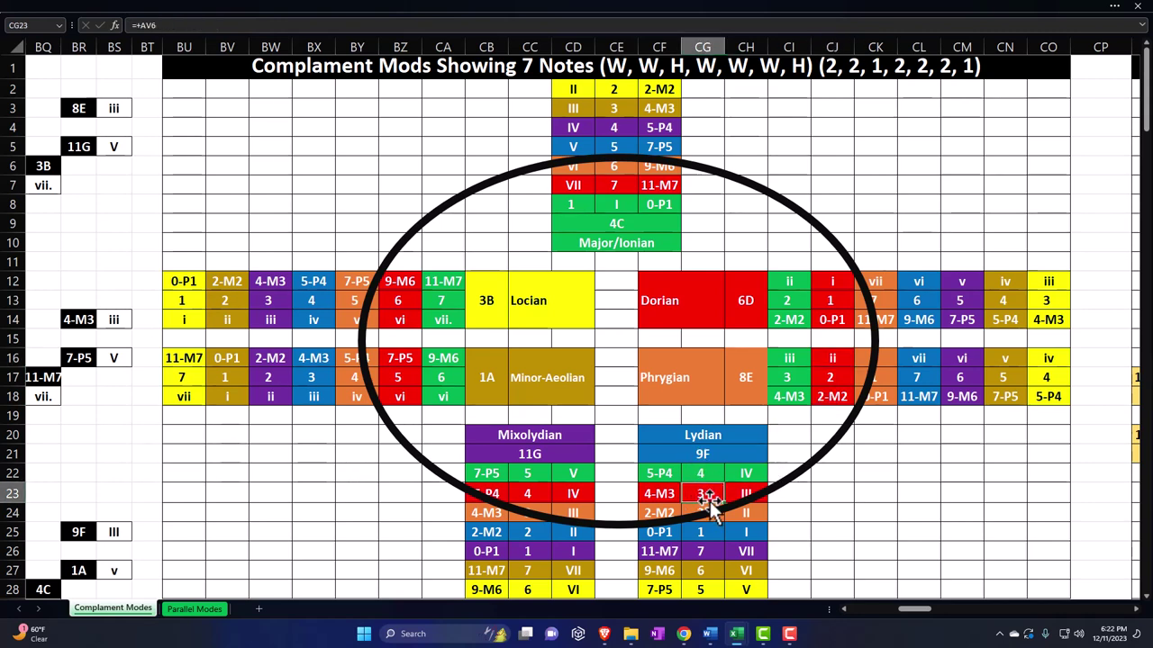
left_click(672, 496)
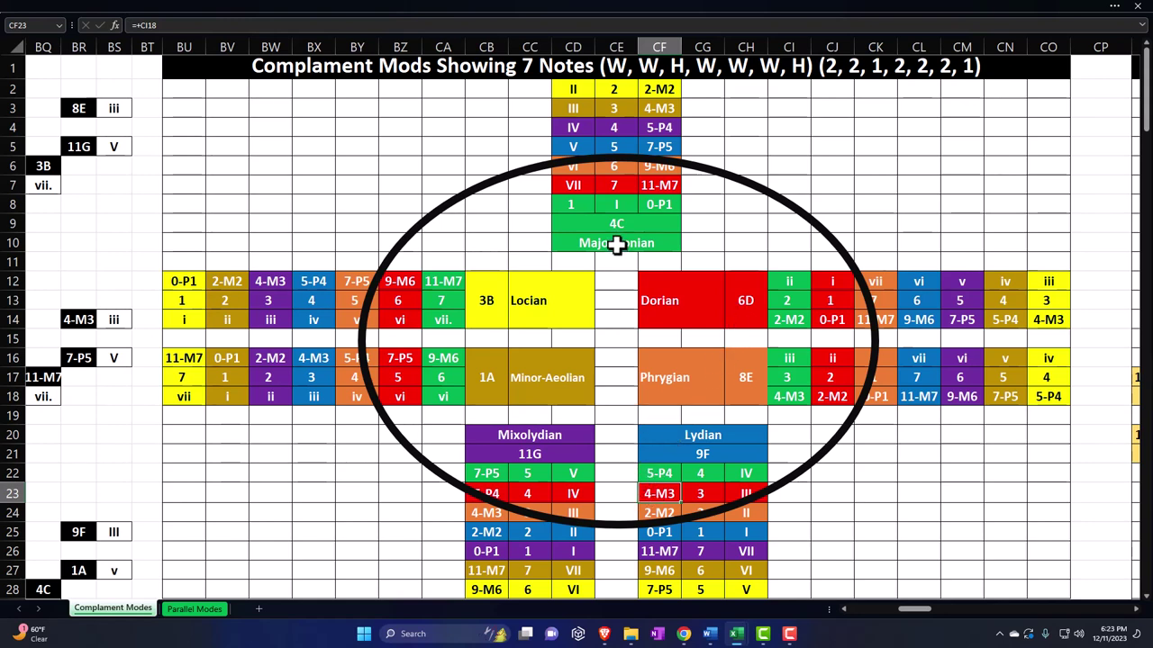
left_click(621, 522)
left_click_drag(619, 523, 616, 567)
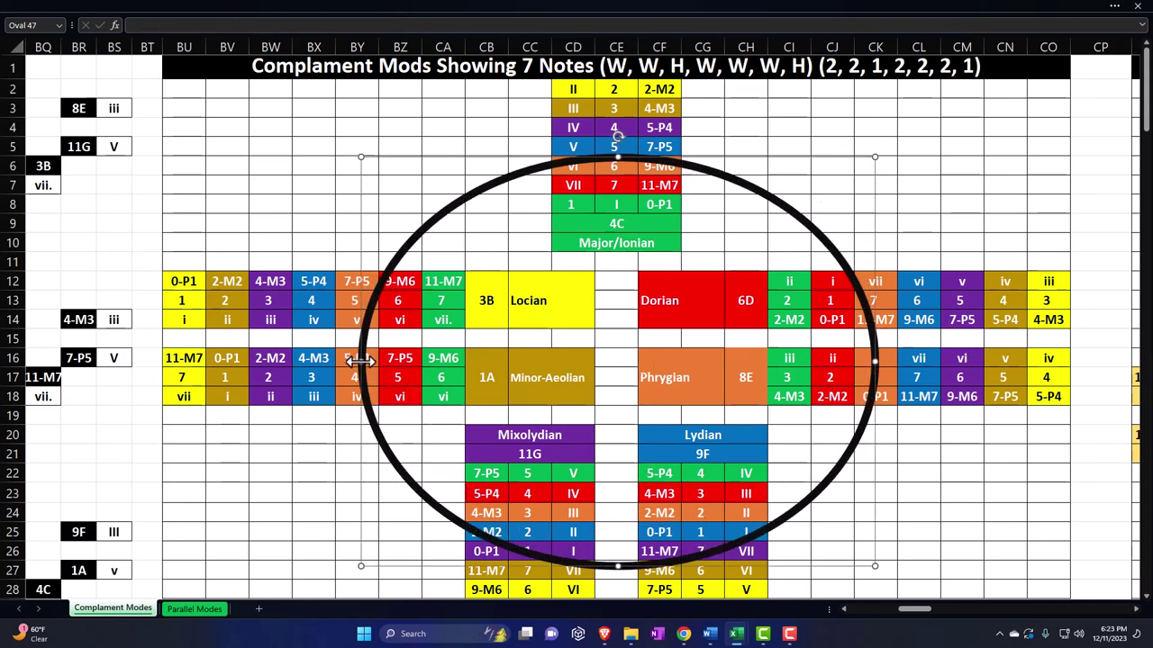
left_click_drag(356, 357, 295, 359)
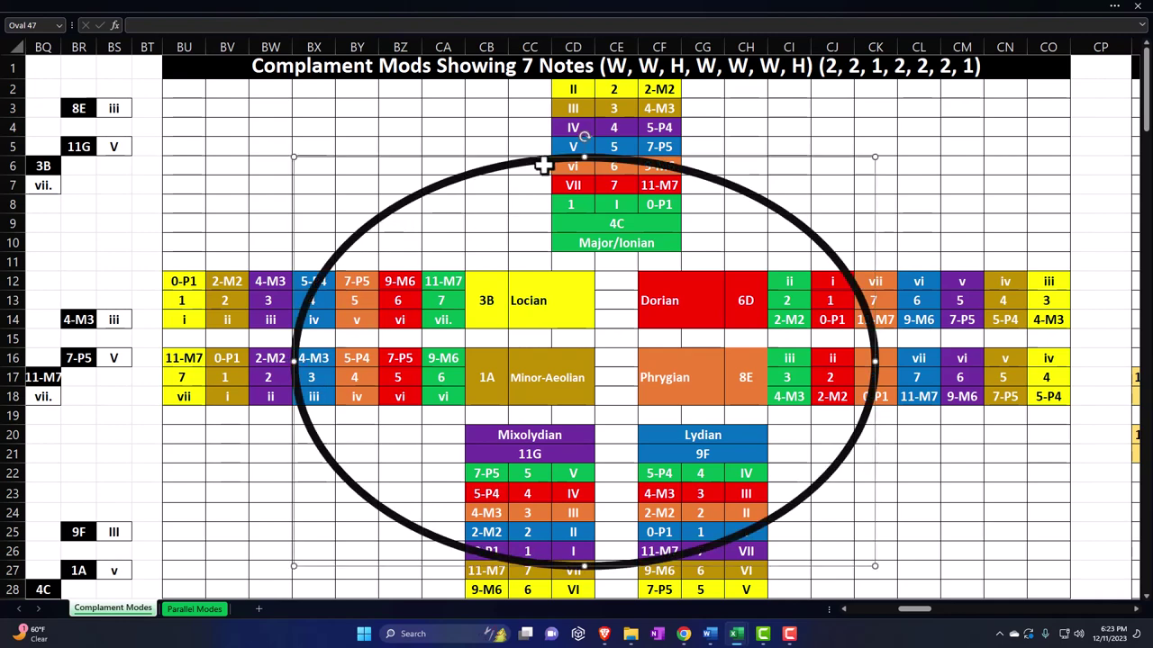
left_click_drag(584, 161, 584, 144)
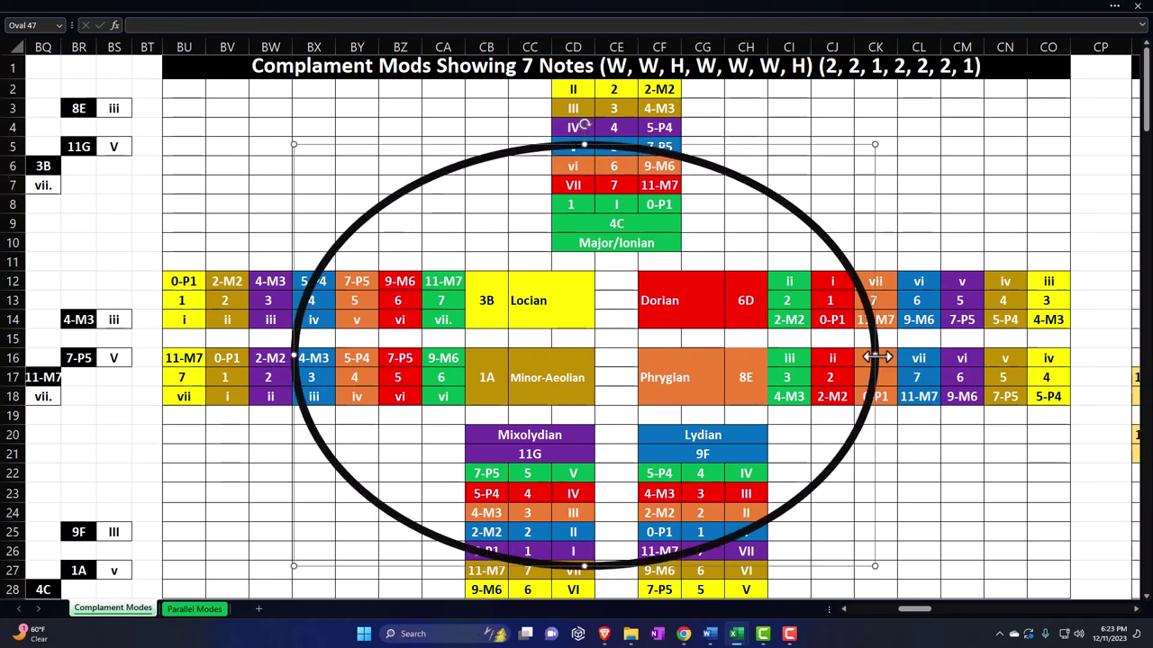
left_click_drag(875, 358, 925, 359)
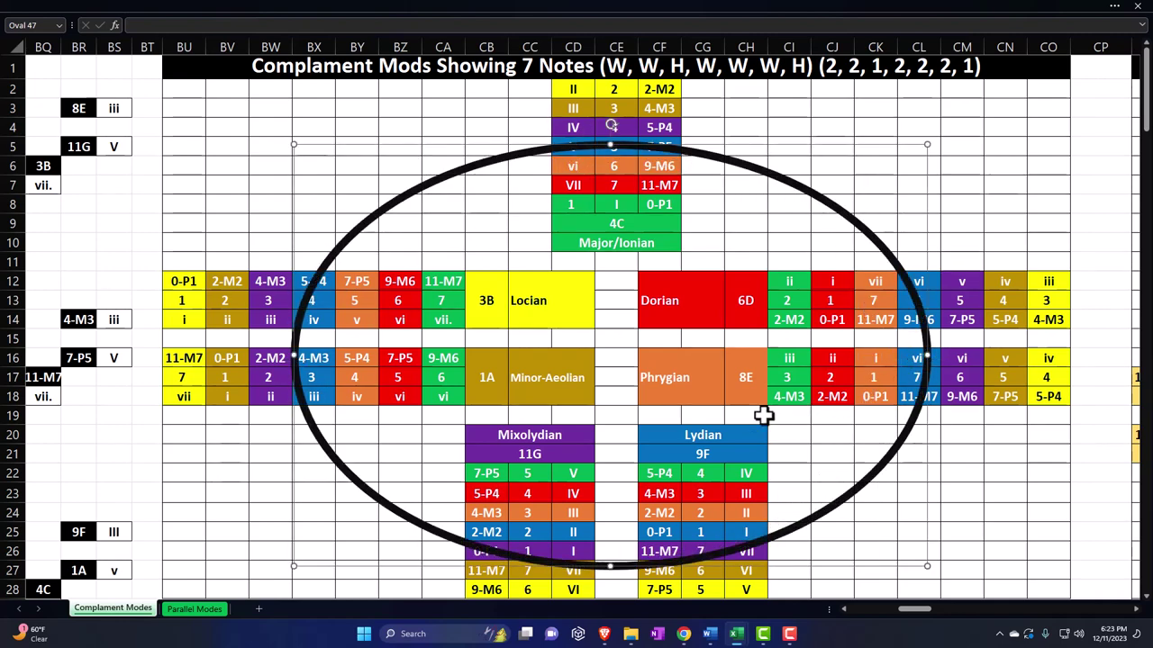
left_click_drag(669, 379, 736, 378)
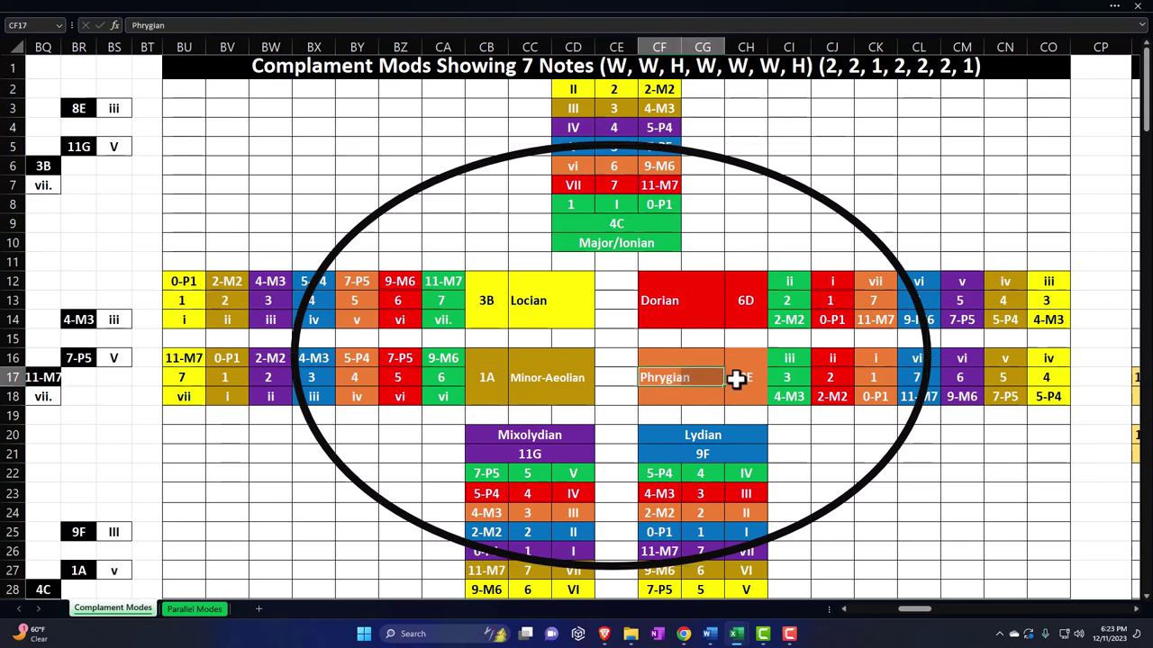
left_click(739, 378)
left_click(876, 354)
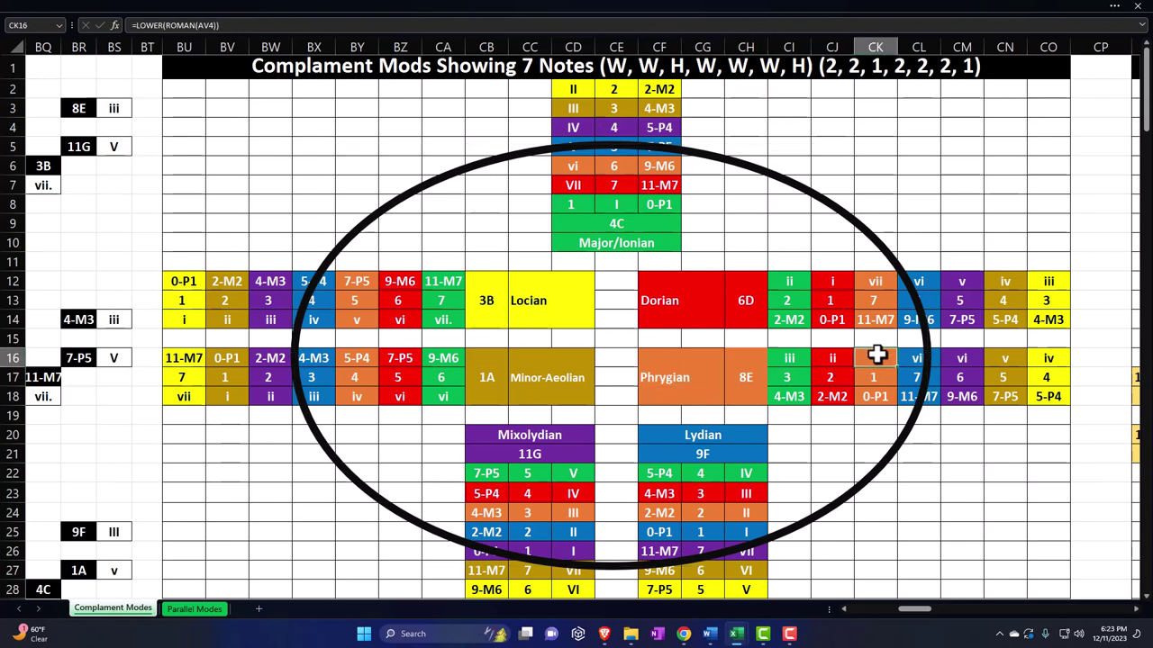
left_click(881, 394)
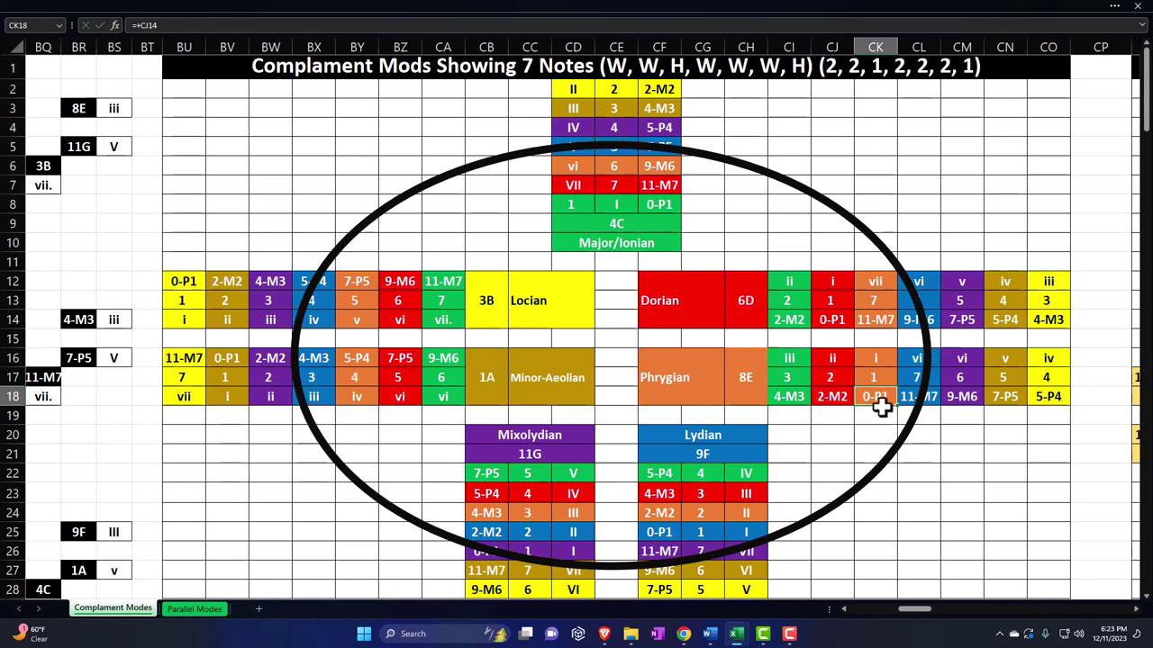
left_click(709, 515)
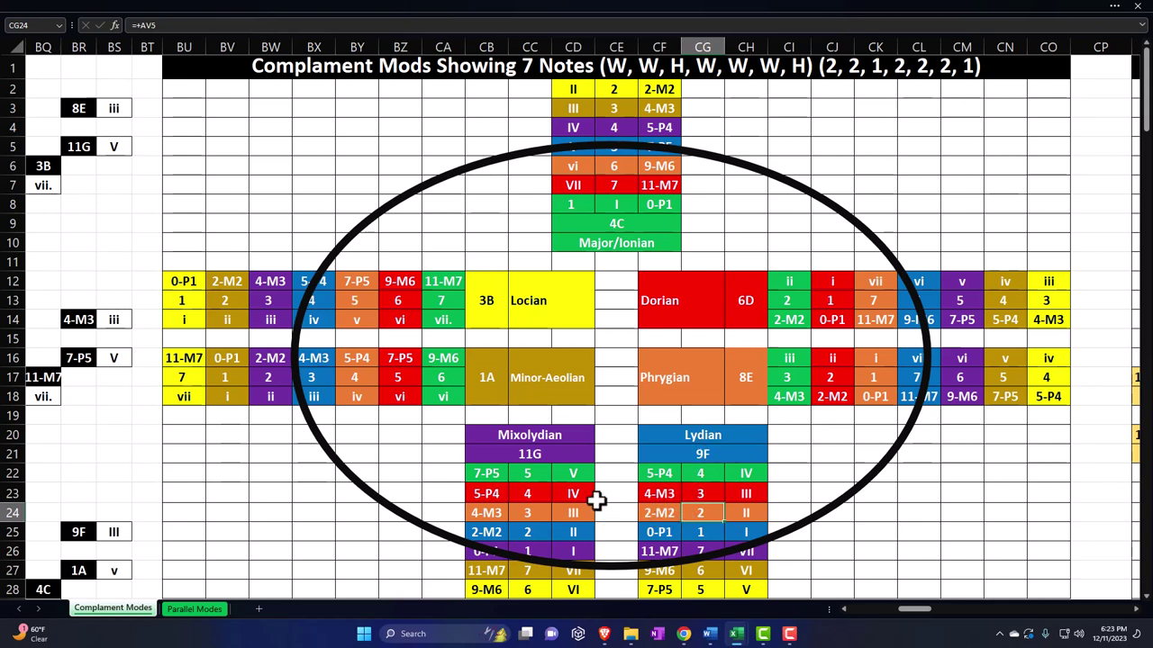
left_click(528, 516)
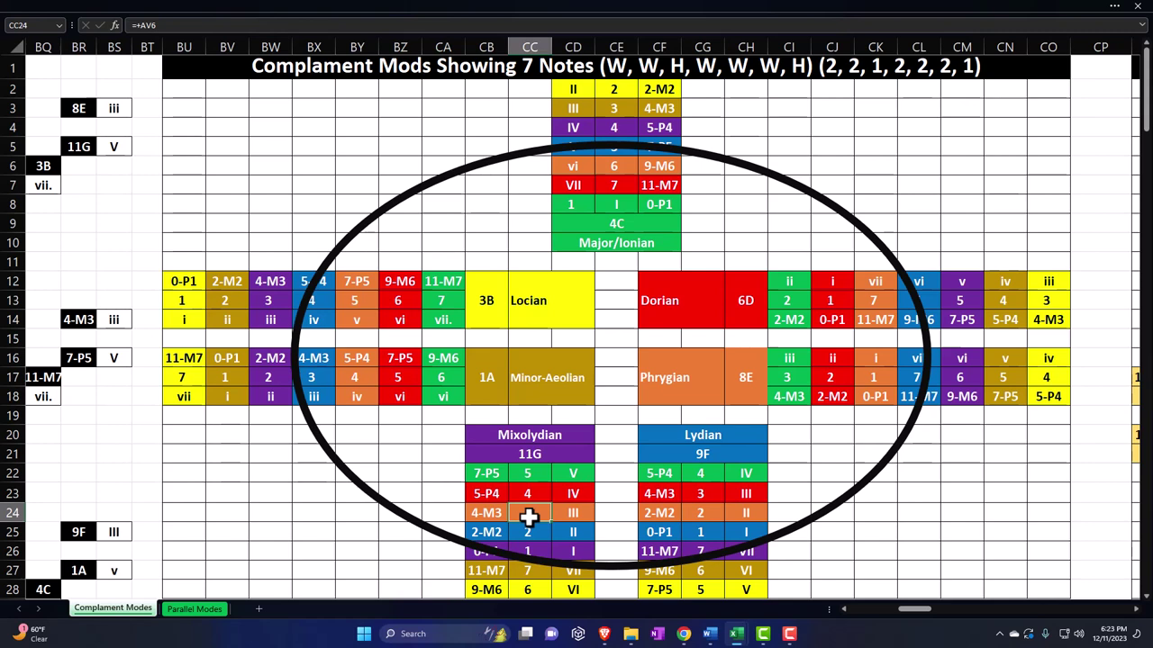
left_click(570, 515)
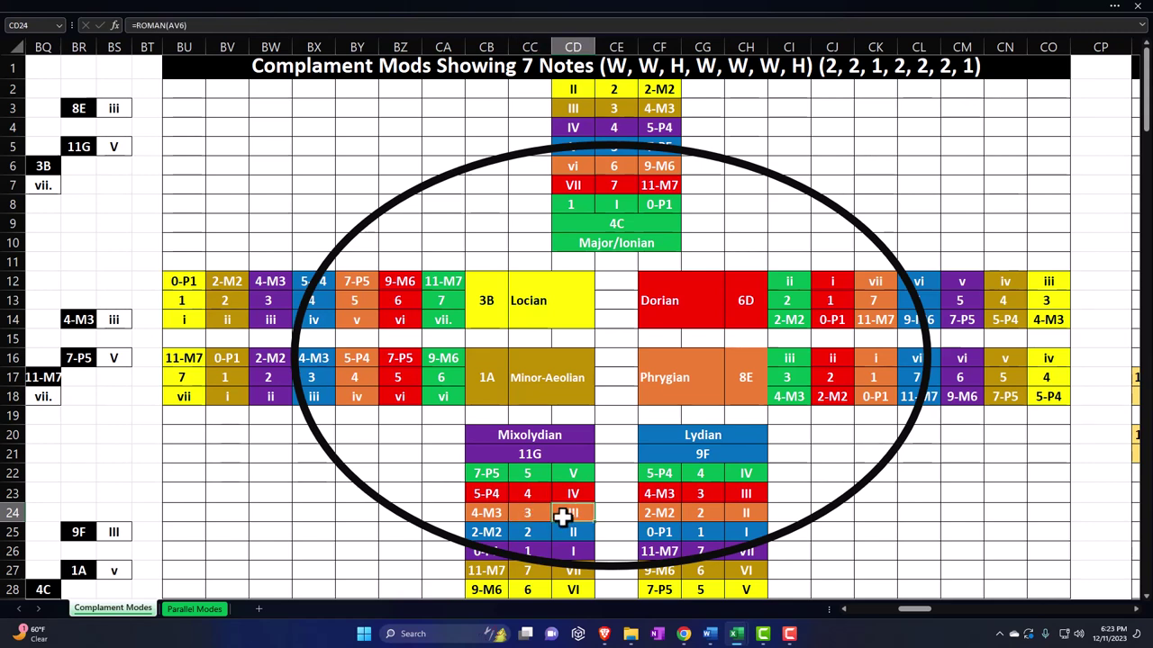
left_click(486, 514)
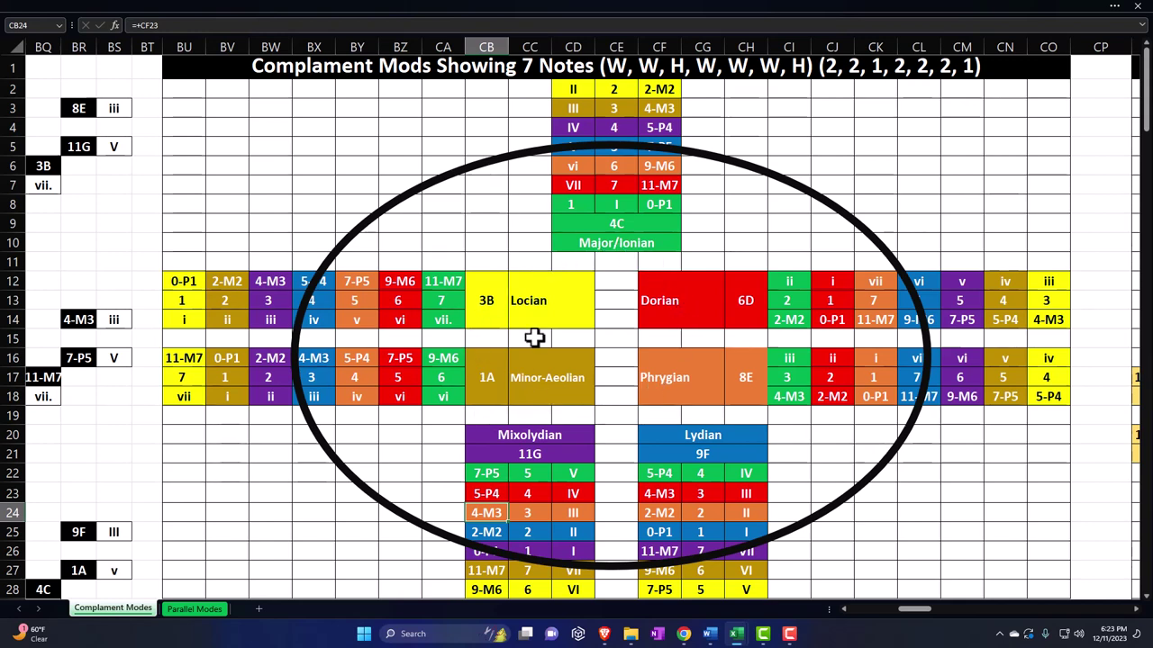
Enter 11 as the root-note value in AQ2.
left_click(283, 101)
key("Left")
key("Left")
key("Left")
key("Left")
key("Left")
key("Left")
key("Left")
key("Left")
key("Left")
key("Left")
key("Left")
key("Left")
key("Left")
key("Left")
key("Left")
key("Left")
key("Left")
key("Left")
key("Left")
key("Left")
key("Left")
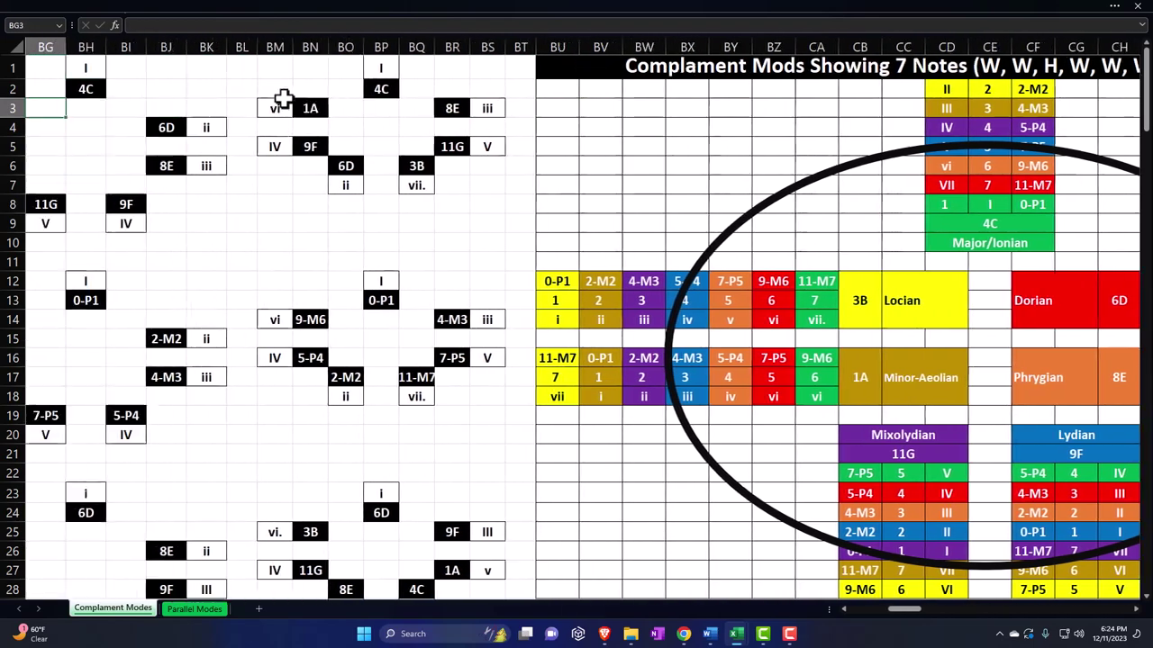
key("Right")
key("Right")
key("Right")
key("Right")
key("Right")
key("Right")
key("Right")
key("Right")
key("Right")
key("Right")
key("Right")
key("Right")
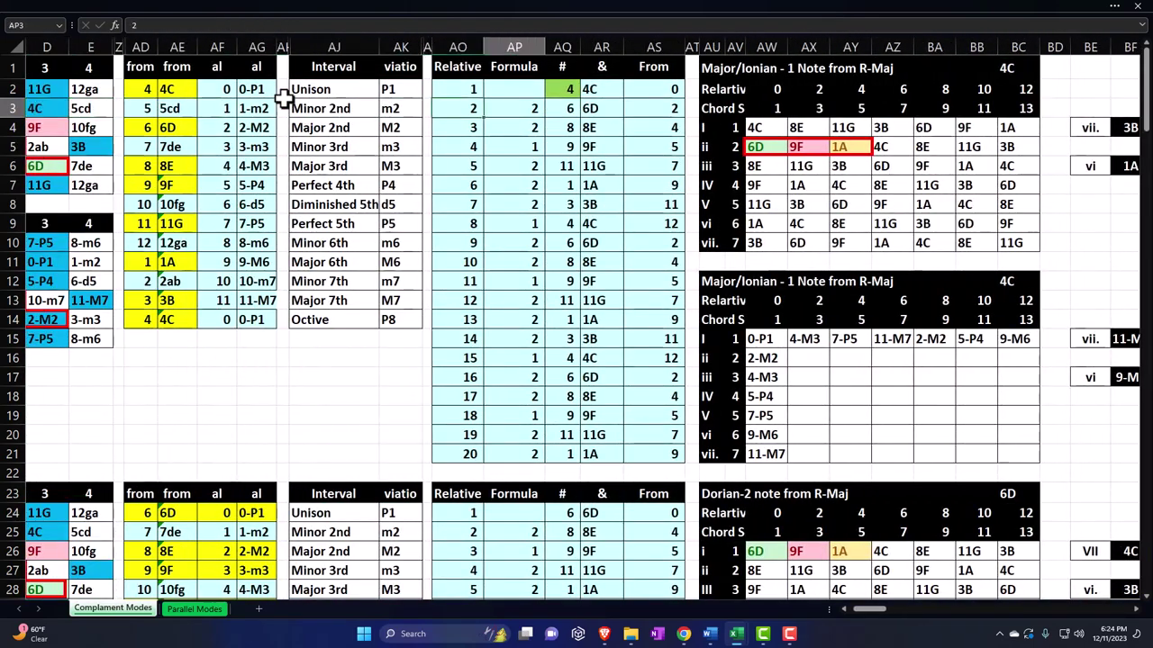
key("Up")
type("11")
key("Return")
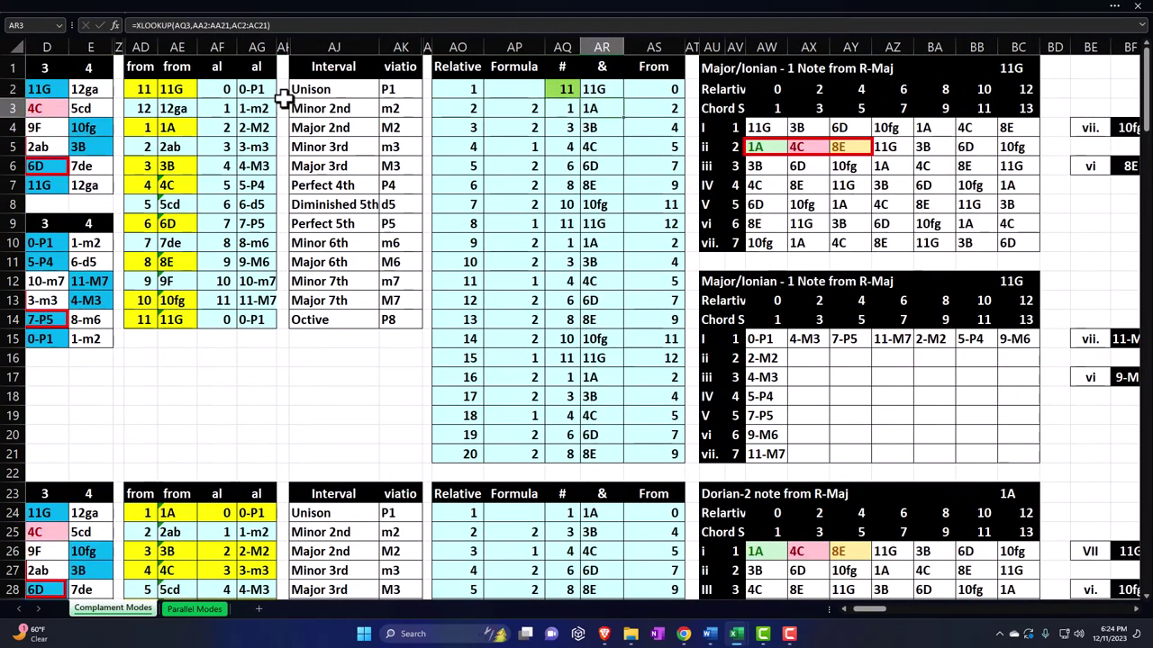
Check the 10fg Locrian root formula on the rebuilt wheel, then return to AQ2.
key("Right")
key("Right")
key("Right")
key("Right")
key("Right")
key("Right")
key("Right")
key("Right")
key("Right")
key("Right")
key("Right")
key("Right")
key("Right")
key("Right")
key("Right")
key("Right")
key("Right")
key("Right")
key("Right")
key("Right")
key("Right")
key("Right")
key("Right")
key("Right")
key("Right")
key("Right")
key("Right")
key("Right")
key("Right")
key("Right")
key("Right")
key("Right")
key("Right")
key("Right")
key("Right")
key("Right")
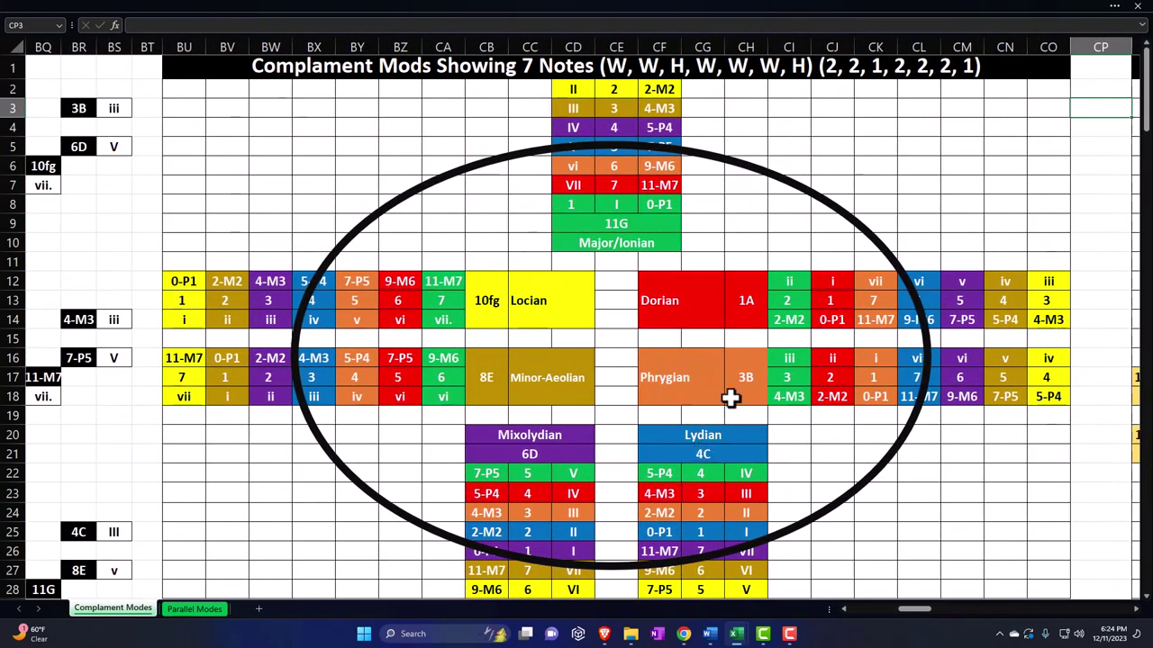
left_click(501, 302)
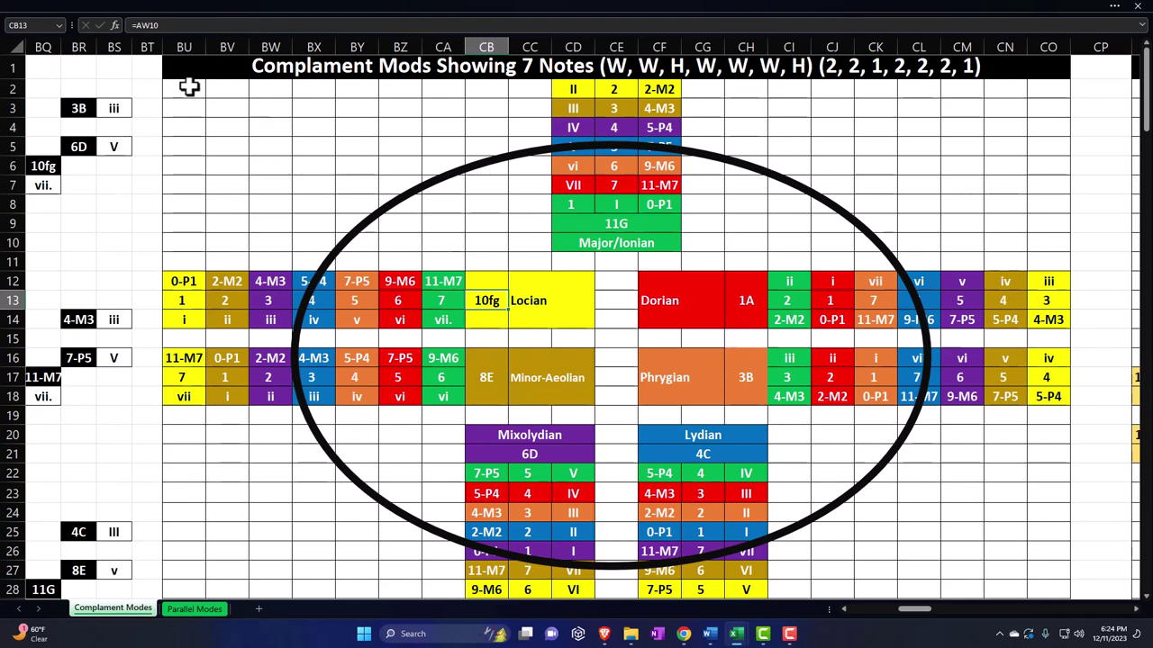
left_click(188, 86)
key("ctrl+Left")
key("ctrl+Left")
key("ctrl+Left")
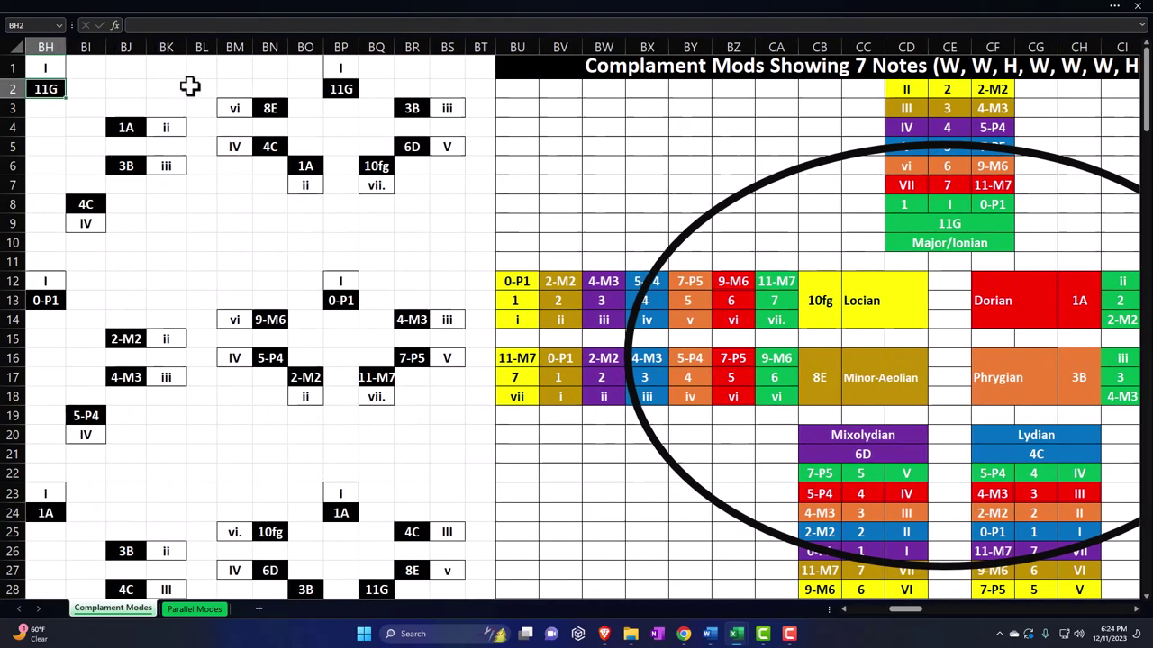
key("Left")
Enter 4 as the root-note value in AQ2.
key("ctrl+Right")
key("ctrl+Right")
key("ctrl+Right")
key("ctrl+Right")
key("ctrl+Right")
key("ctrl+Right")
key("ctrl+Right")
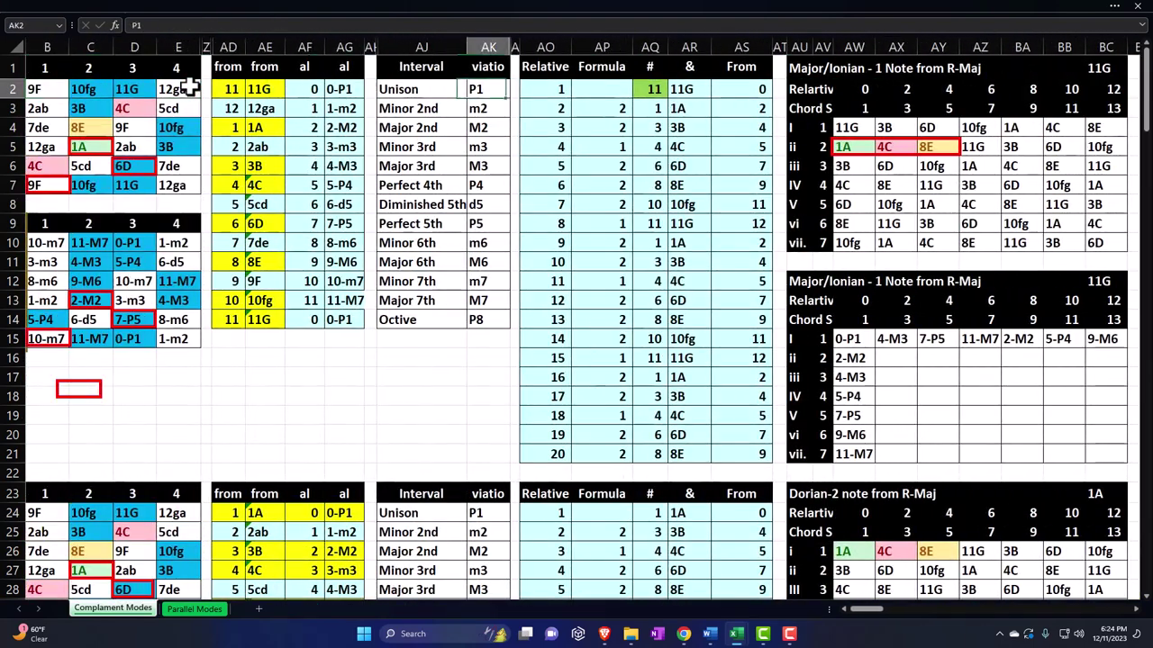
type("4")
key("Return")
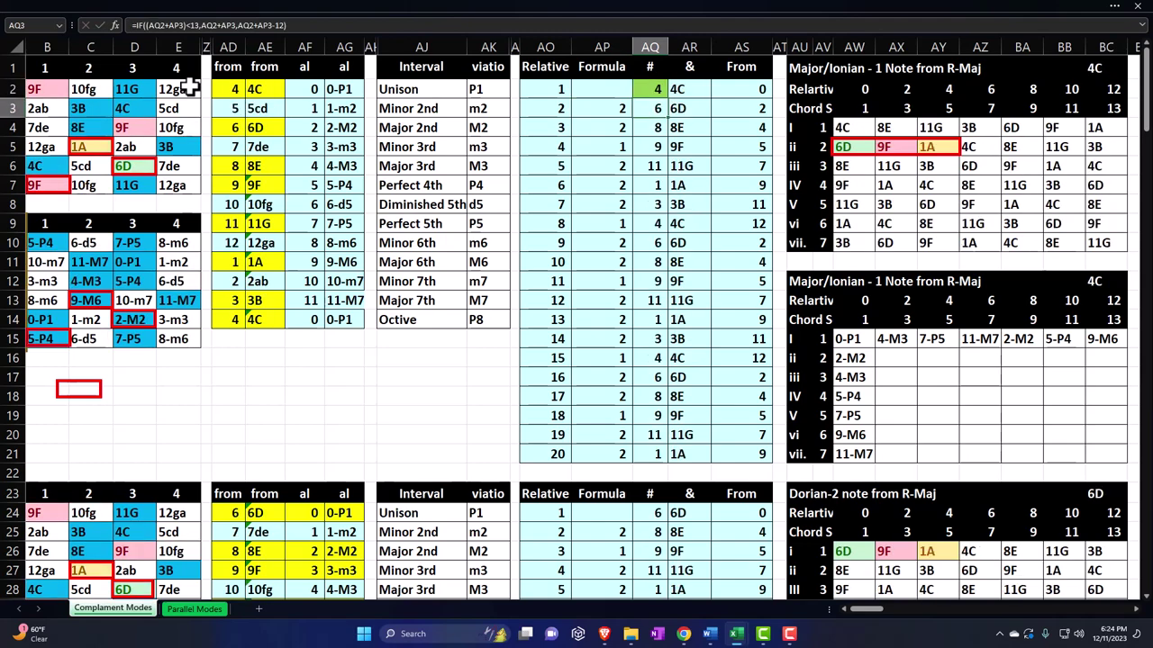
Bring the Major/Ionian Showing All 12 Notes chart into view.
key("ctrl+Right")
key("ctrl+Right")
key("ctrl+Right")
key("ctrl+Right")
key("ctrl+Right")
key("ctrl+Right")
key("ctrl+Right")
key("ctrl+Right")
key("ctrl+Right")
key("ctrl+Right")
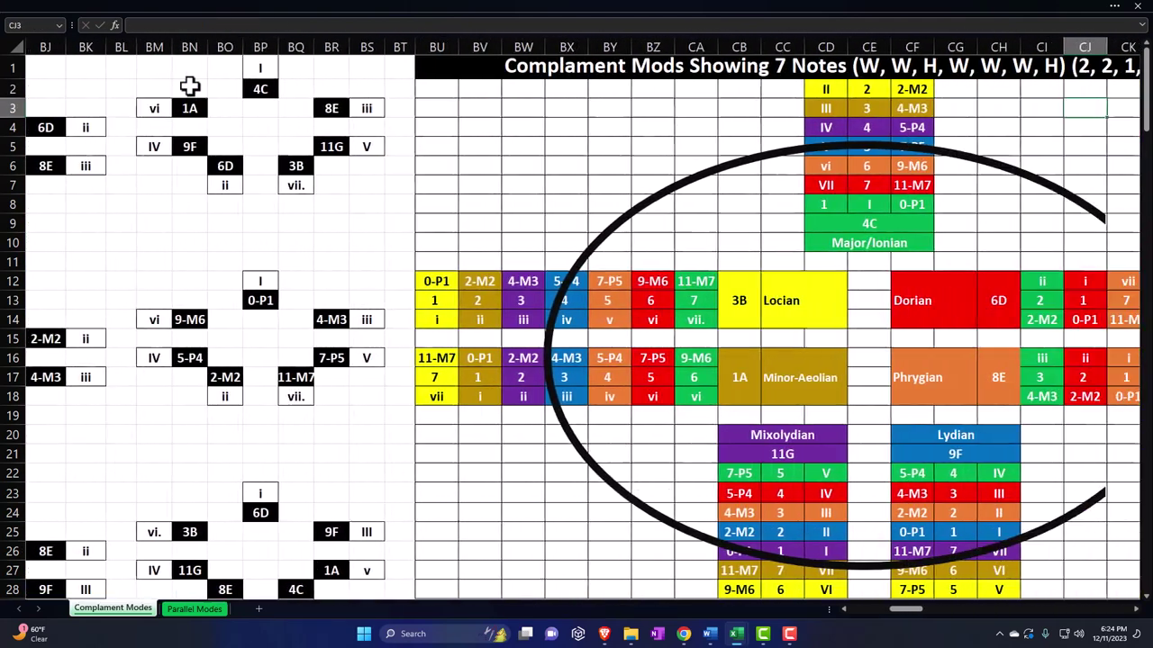
key("ctrl+Right")
key("ctrl+Right")
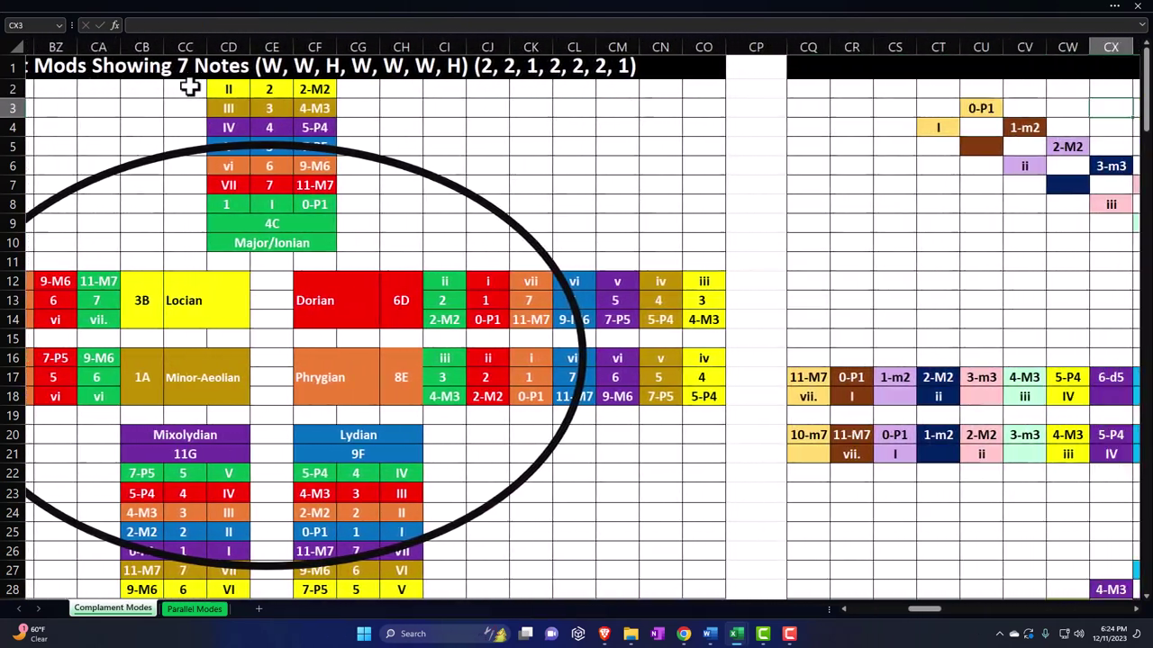
key("Right")
key("Right")
key("Right")
key("Right")
key("Right")
key("Right")
key("Right")
key("Right")
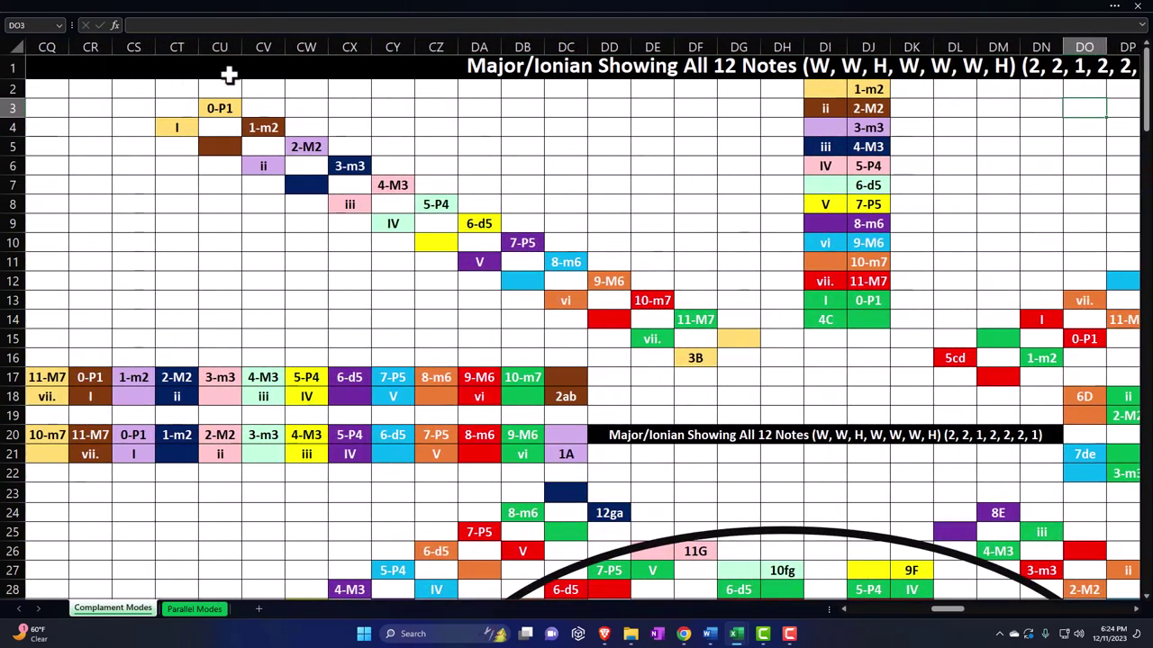
scroll(611, 405, "down", 2)
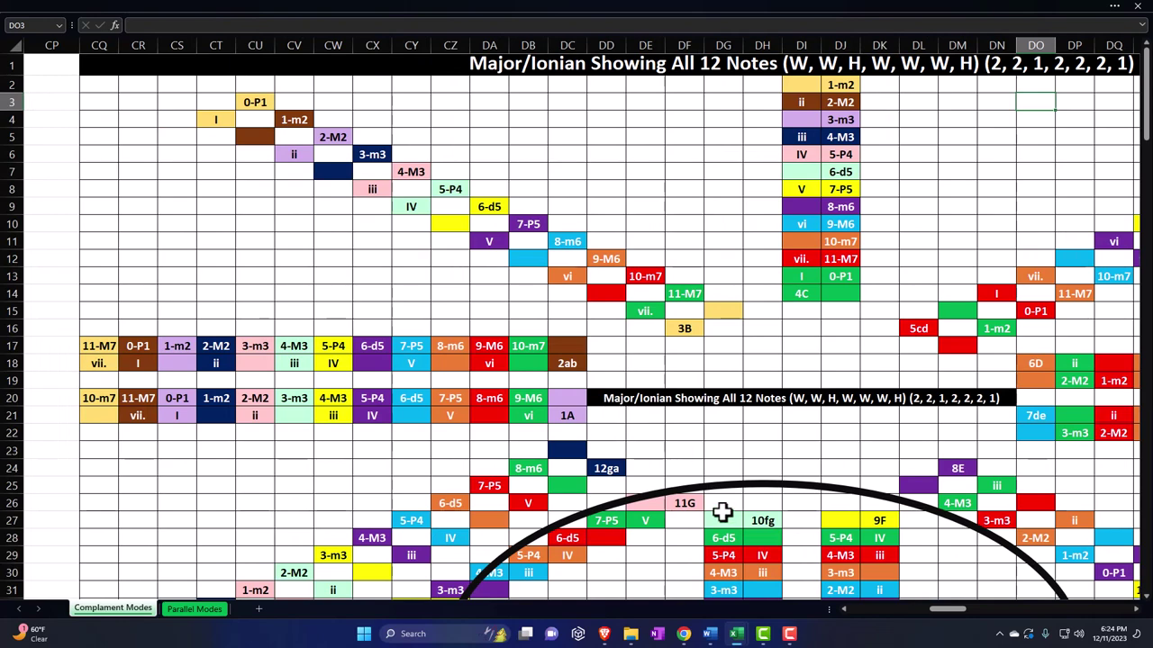
Move the large black oval up around the 4C Major/Ionian 12-note chart.
left_click_drag(711, 483, 710, 231)
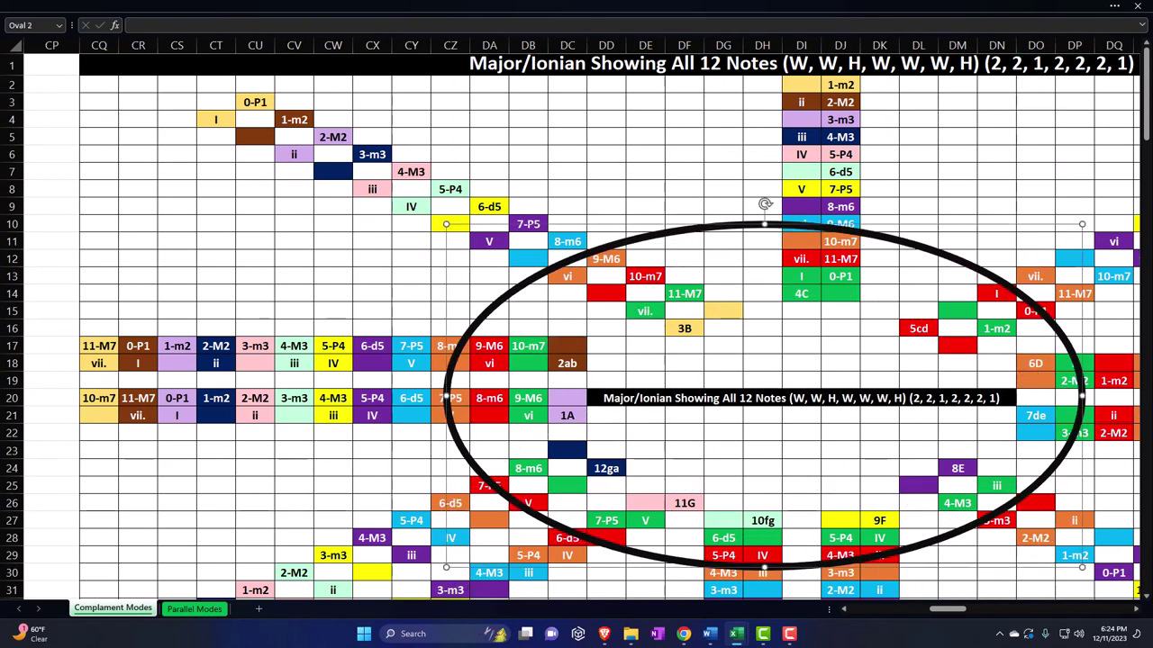
left_click_drag(956, 609, 927, 613)
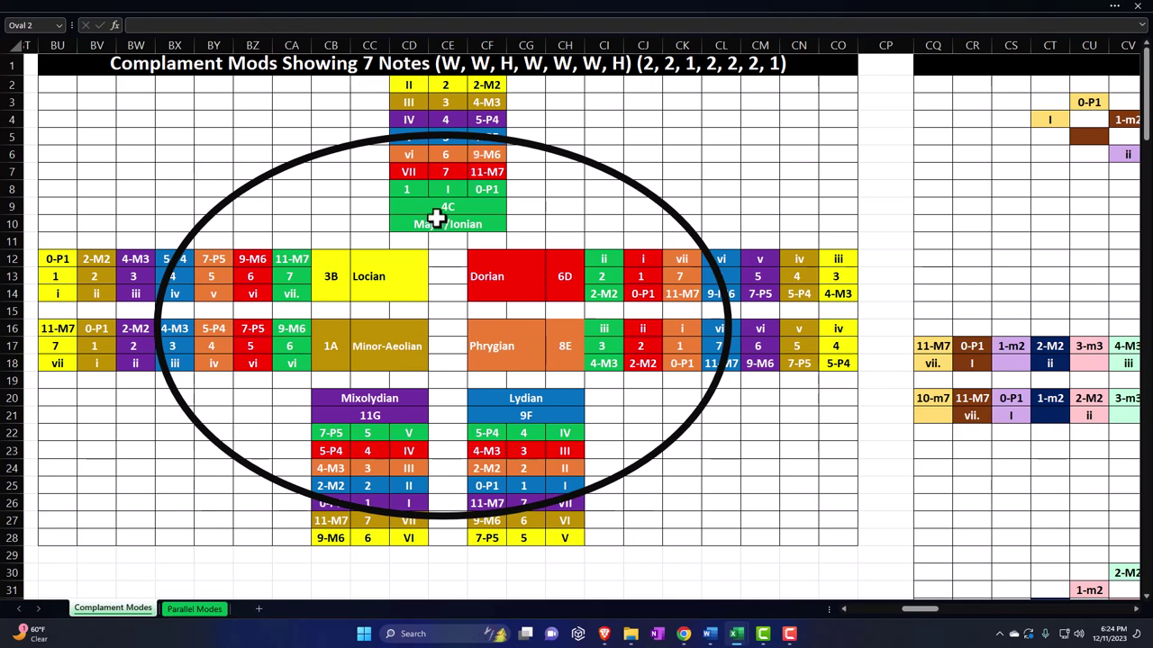
left_click_drag(342, 214, 557, 392)
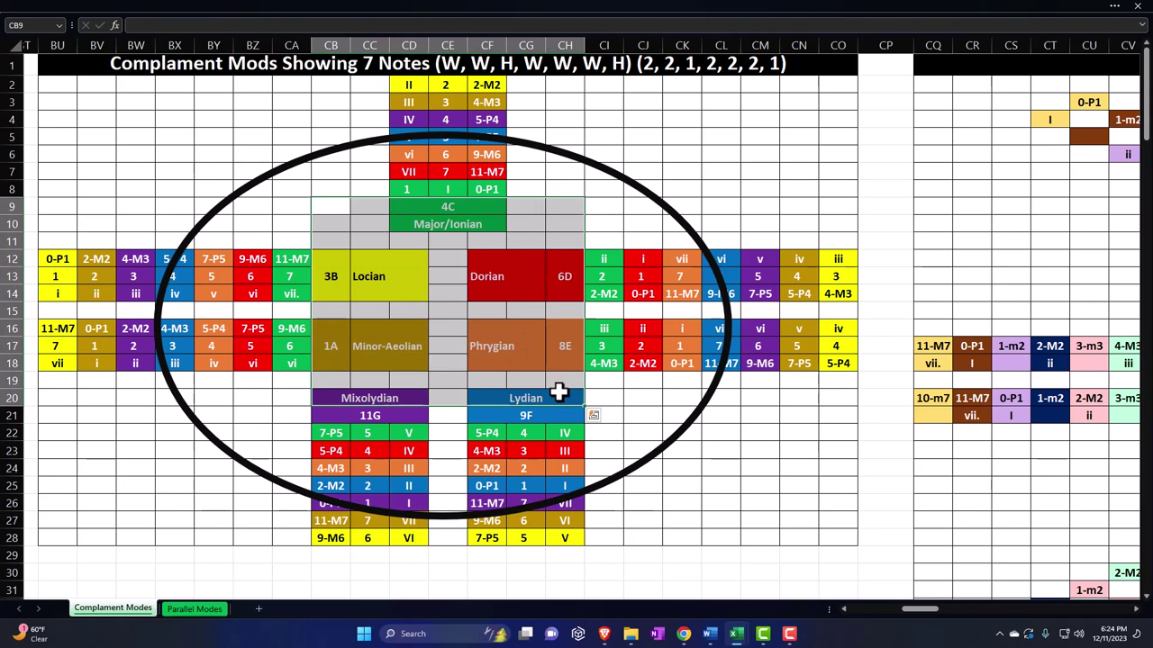
Check the formulas behind the 7-P5 and Dorian interval cells.
left_click(767, 364)
left_click(801, 365)
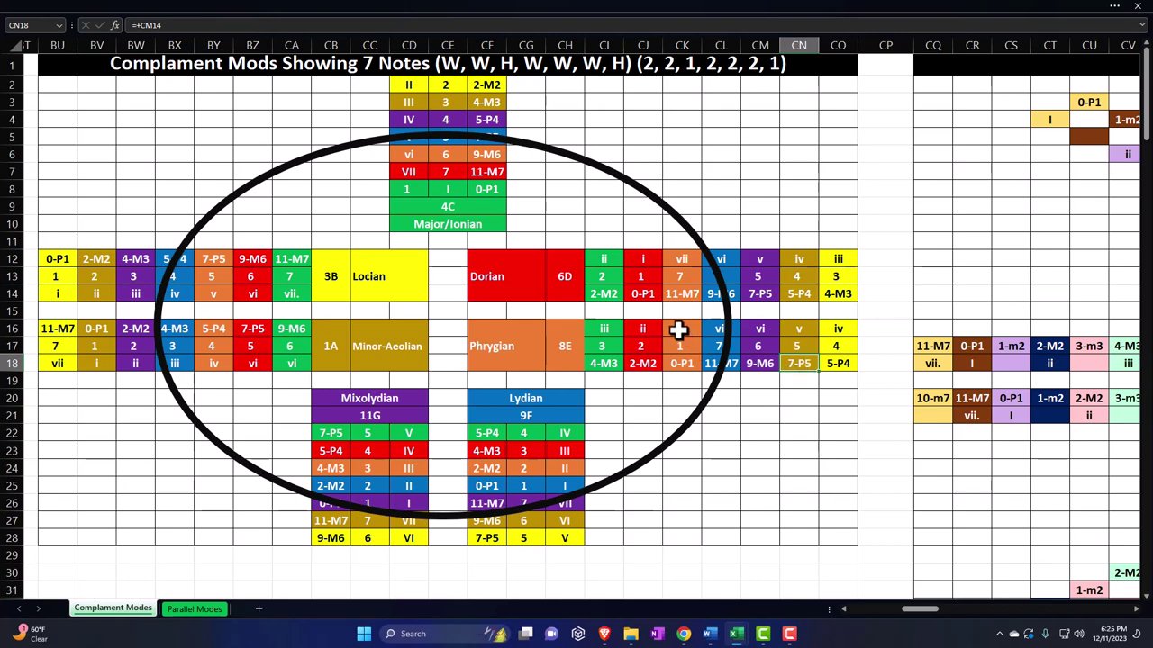
left_click(644, 295)
left_click(791, 138)
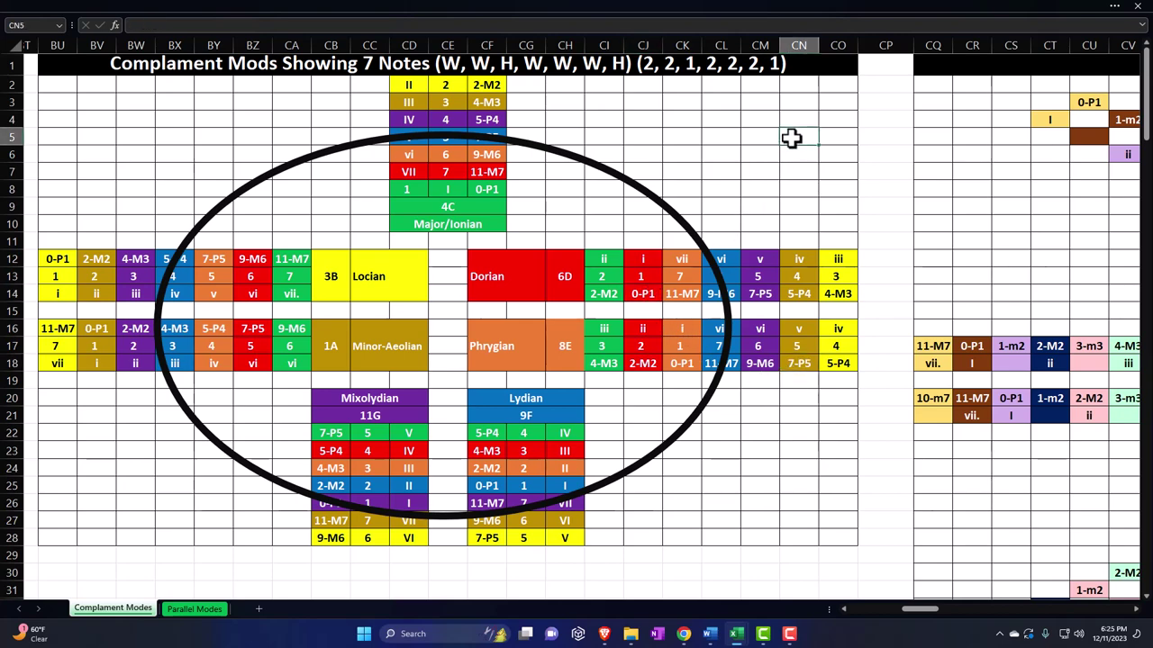
Shift the oval lower over the mode wheel and tighten its left and bottom edges.
key("Right")
key("Right")
key("Right")
key("Right")
key("Right")
key("Right")
key("Right")
key("Right")
key("Right")
key("Right")
key("Right")
key("Right")
key("Right")
key("Right")
key("Right")
key("Right")
key("Right")
key("Right")
key("Right")
key("Right")
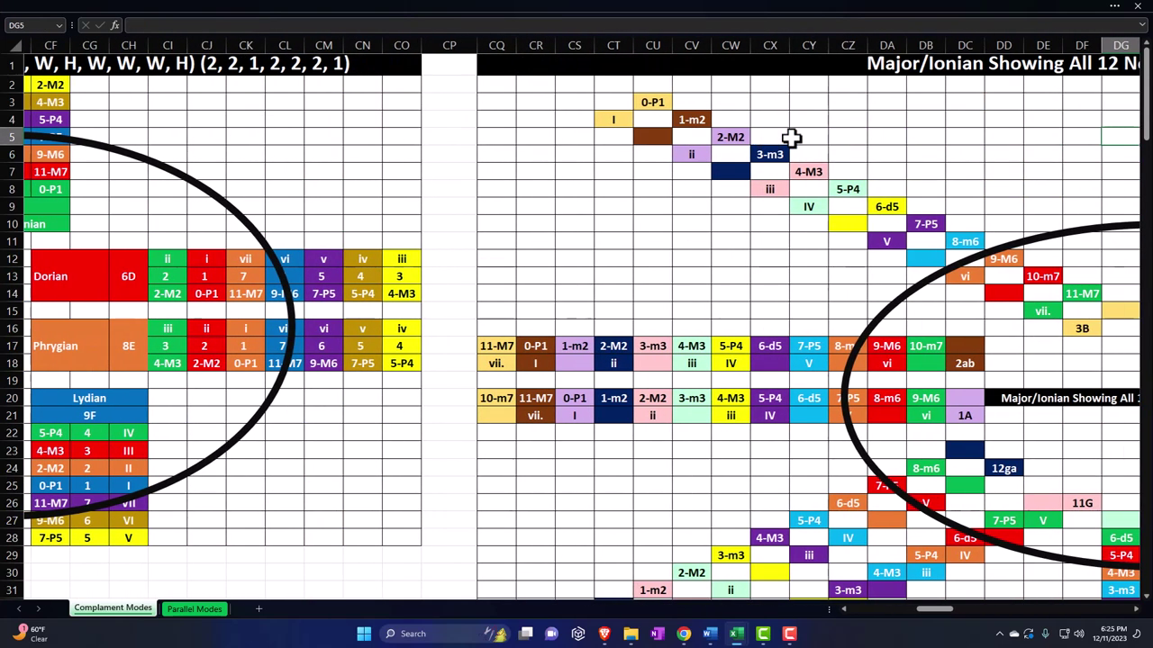
key("Right")
key("Right")
key("Right")
key("Right")
key("Right")
key("Right")
key("Right")
key("Right")
key("Right")
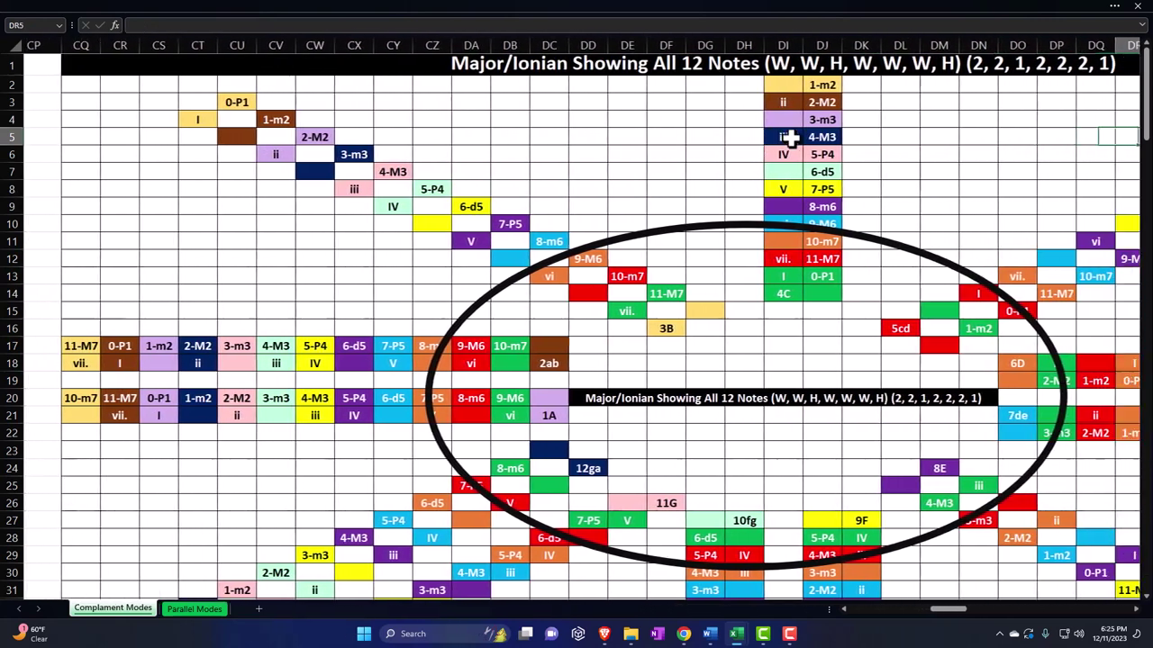
key("Left")
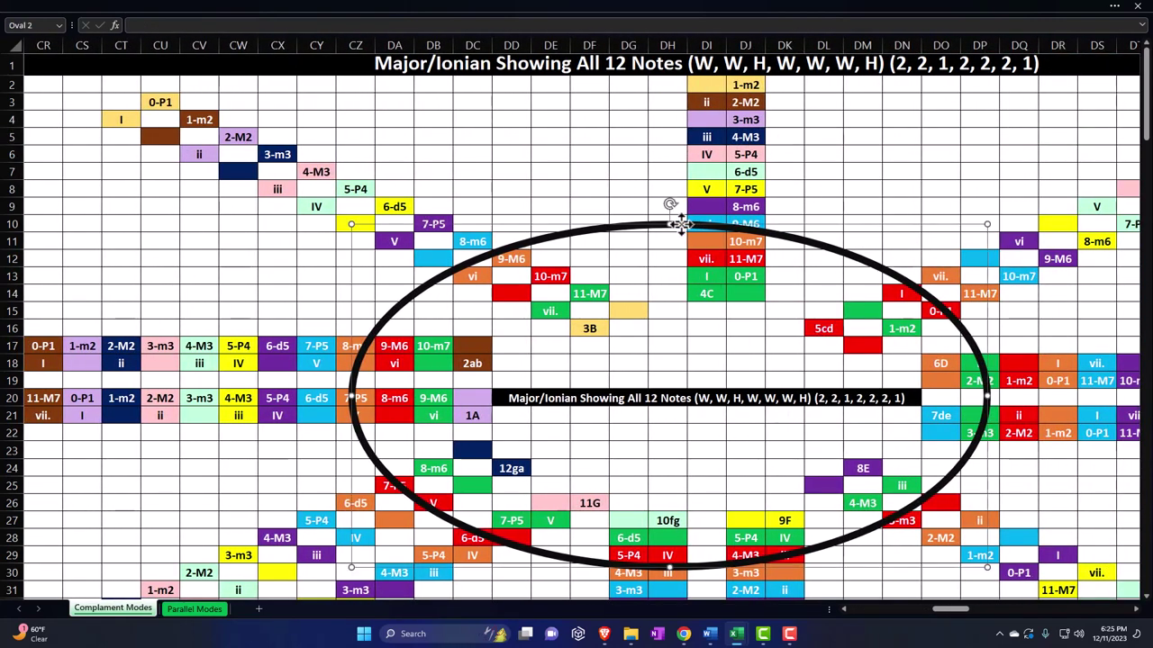
left_click_drag(675, 226, 673, 267)
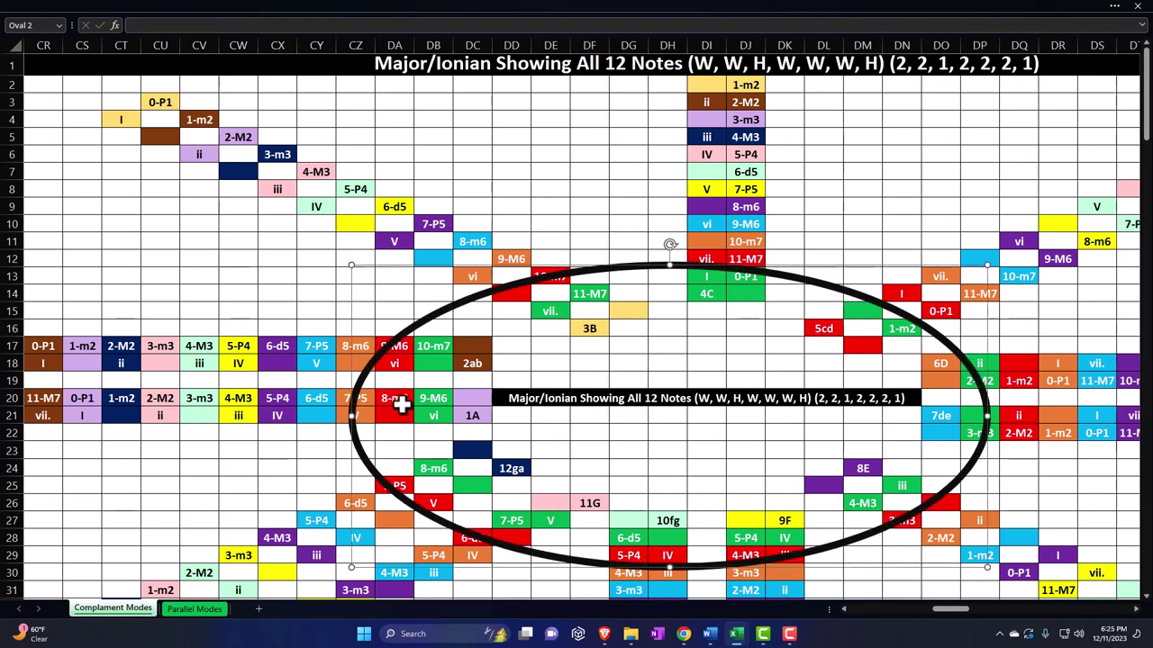
left_click_drag(351, 416, 377, 406)
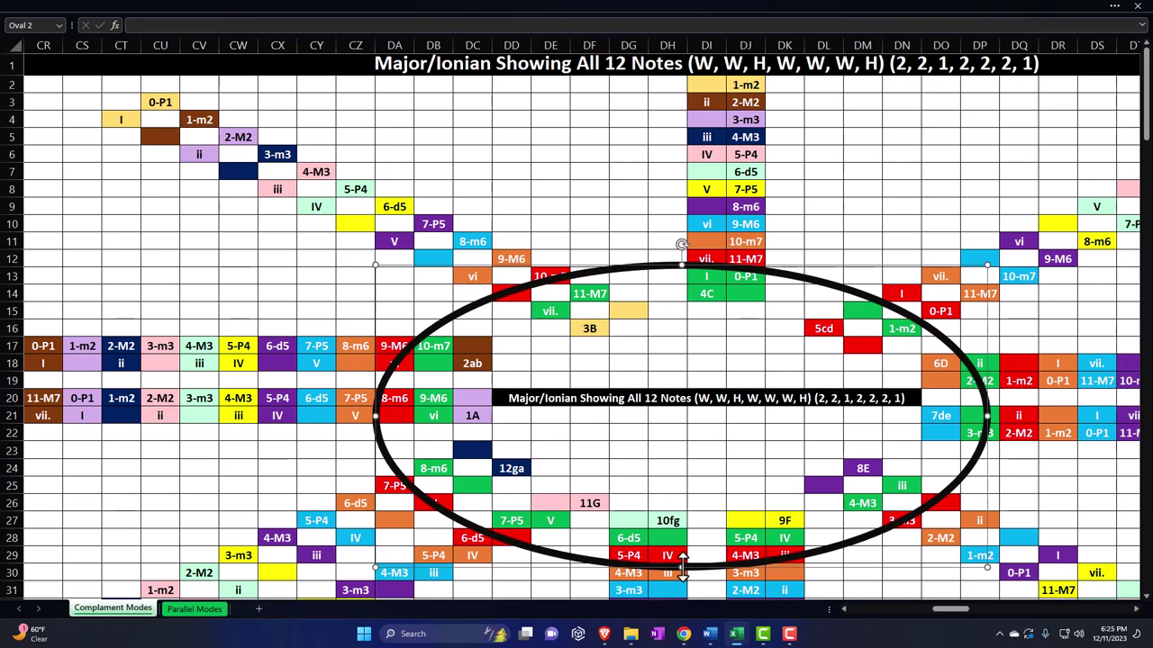
left_click_drag(683, 564, 688, 561)
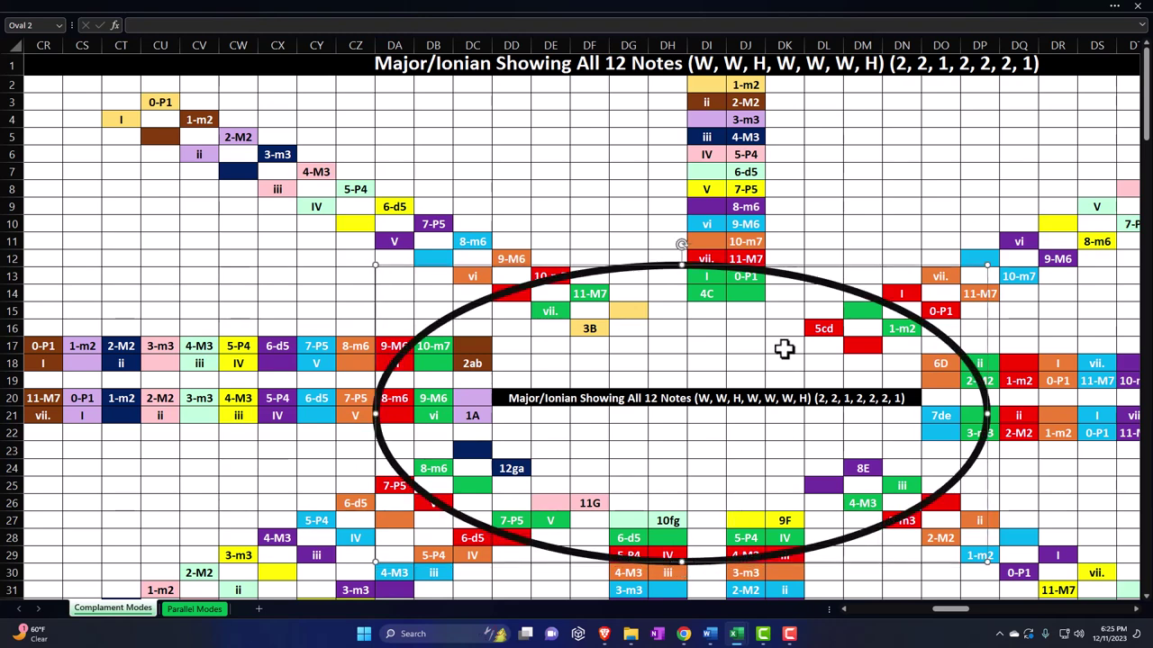
Inspect the formulas in wheel cells DI14, DJ13 and DM15.
left_click(705, 291)
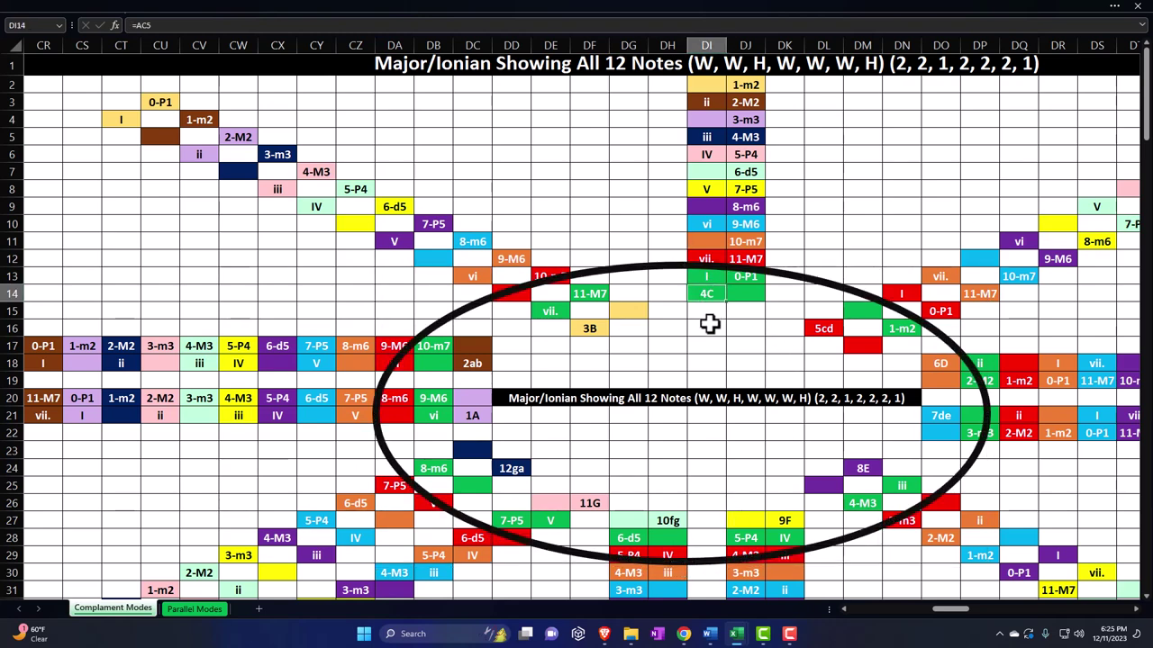
left_click(736, 288)
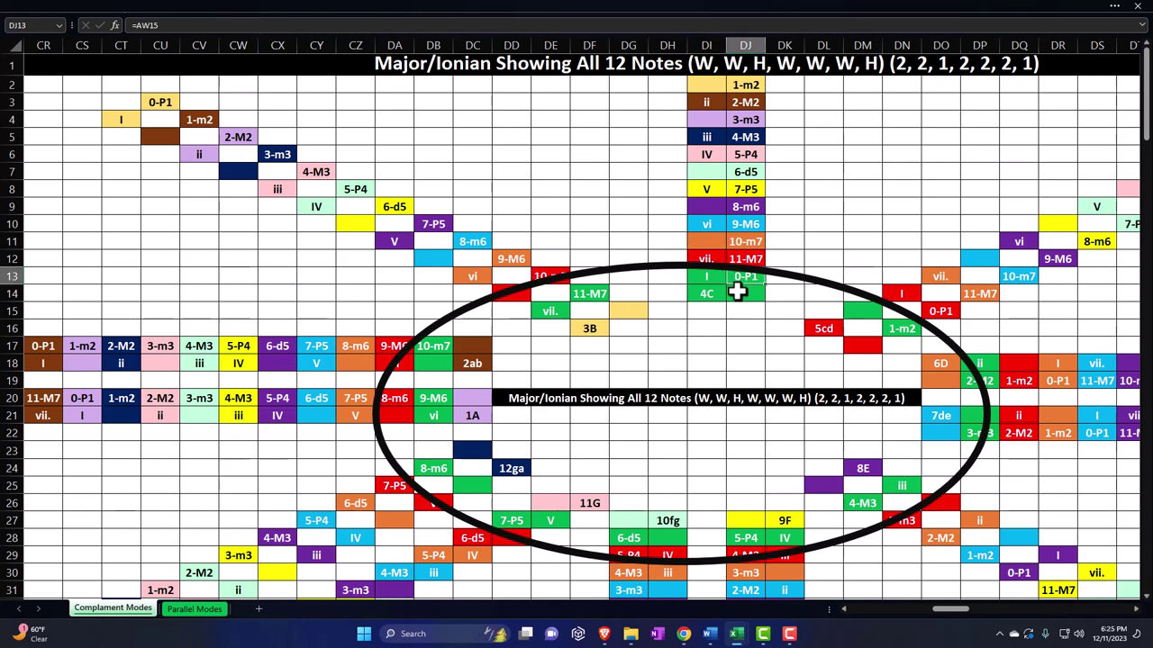
left_click(861, 311)
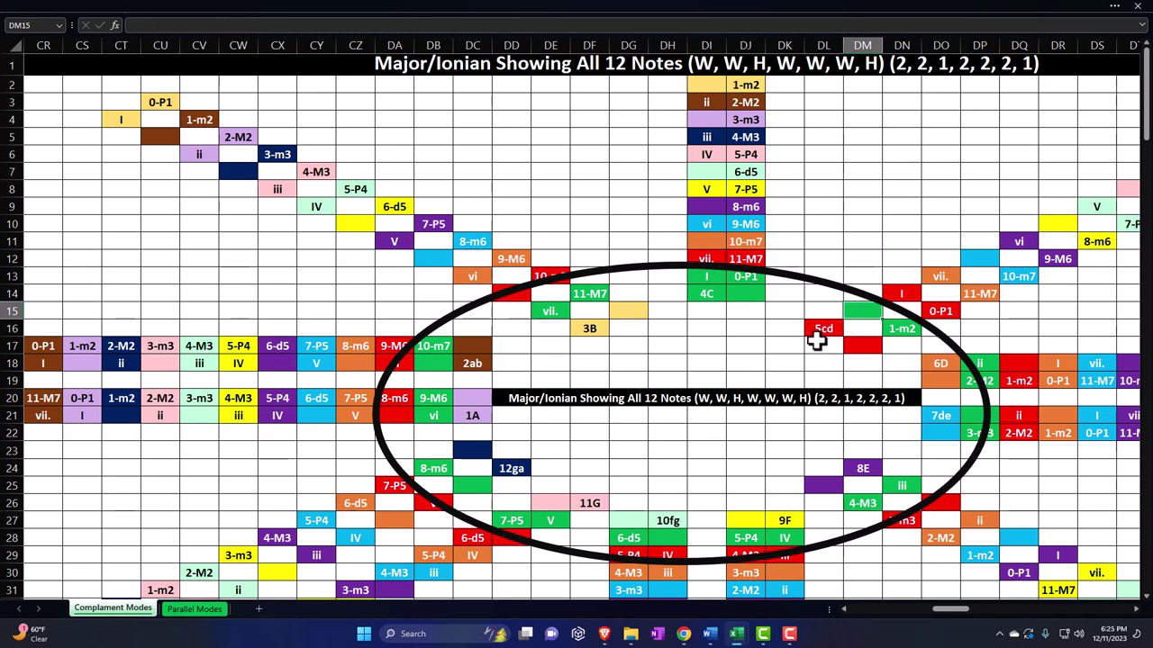
Stretch the oval's right side outward to fit the wheel.
left_click(942, 366)
left_click(987, 399)
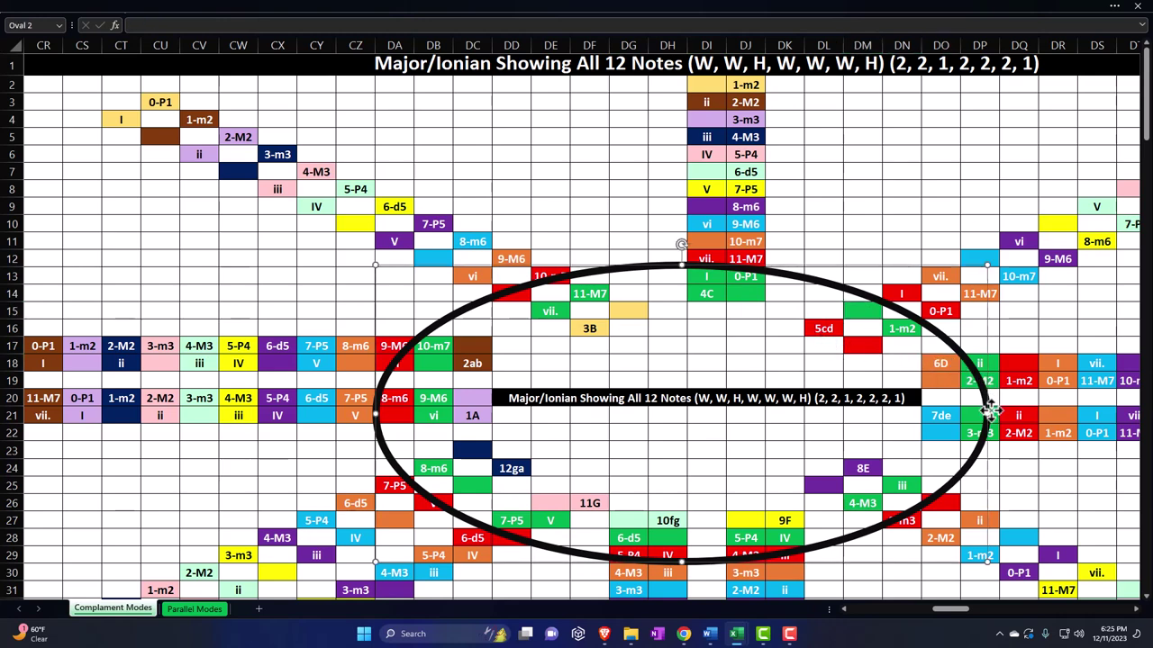
left_click_drag(990, 411, 1023, 411)
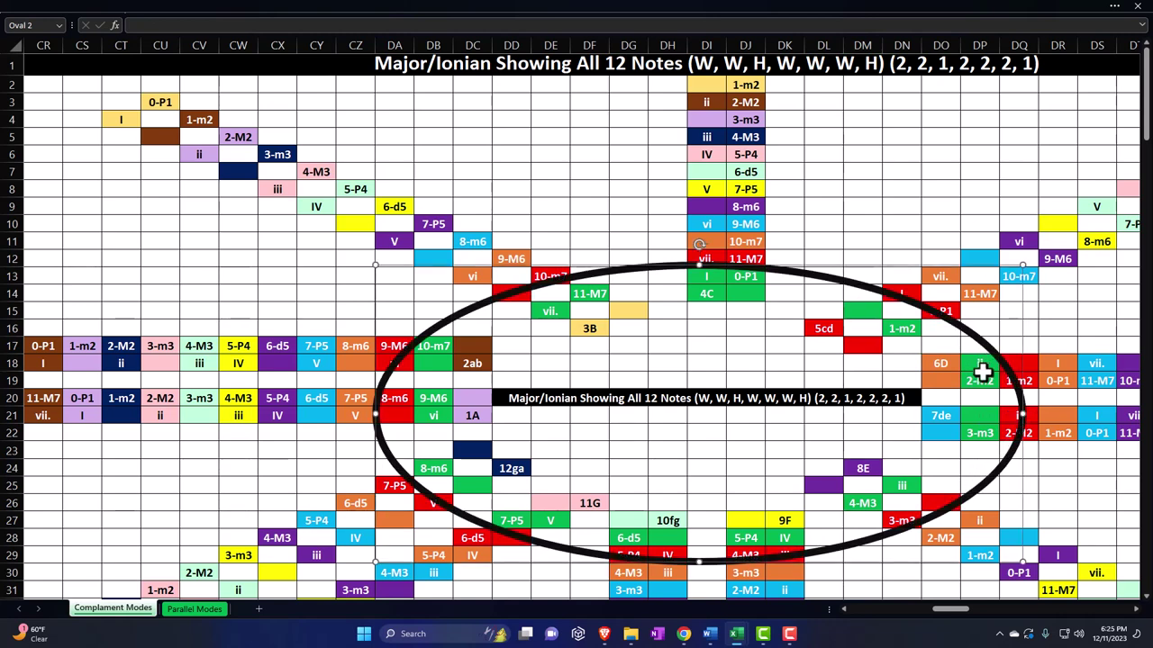
Verify cells DP18, DP19 and DK27, where the 9F key comes from =+AC10.
left_click(981, 369)
left_click(978, 382)
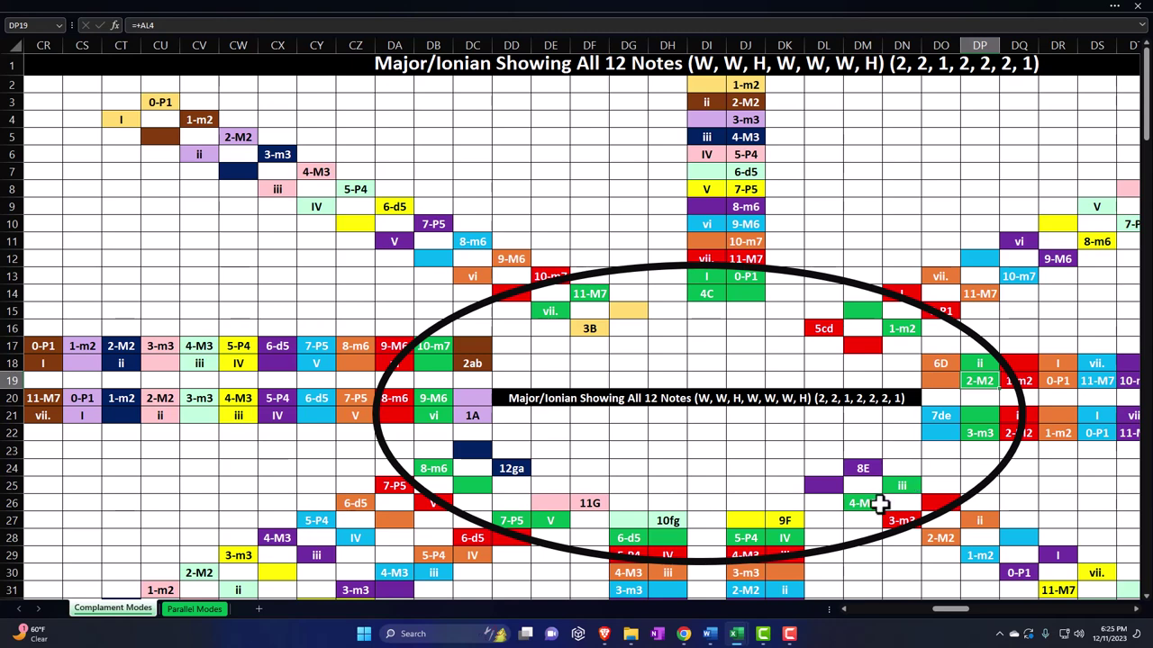
left_click(786, 522)
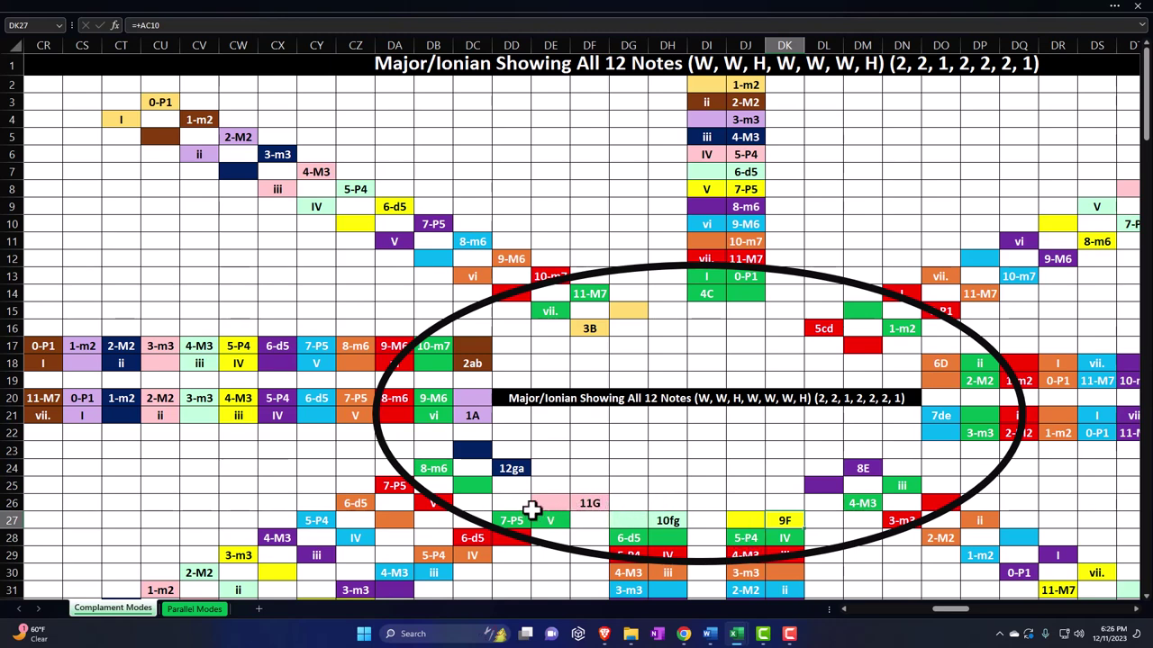
Enlarge the oval by raising its top, lowering its bottom and widening both sides.
left_click(671, 263)
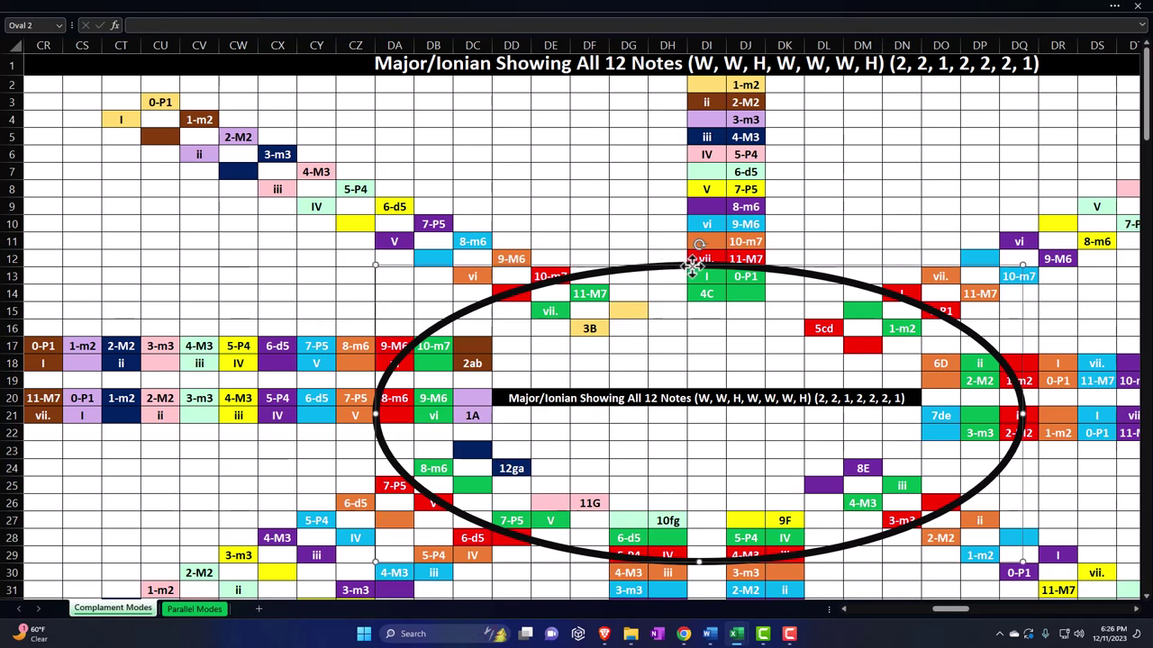
left_click_drag(699, 264, 699, 242)
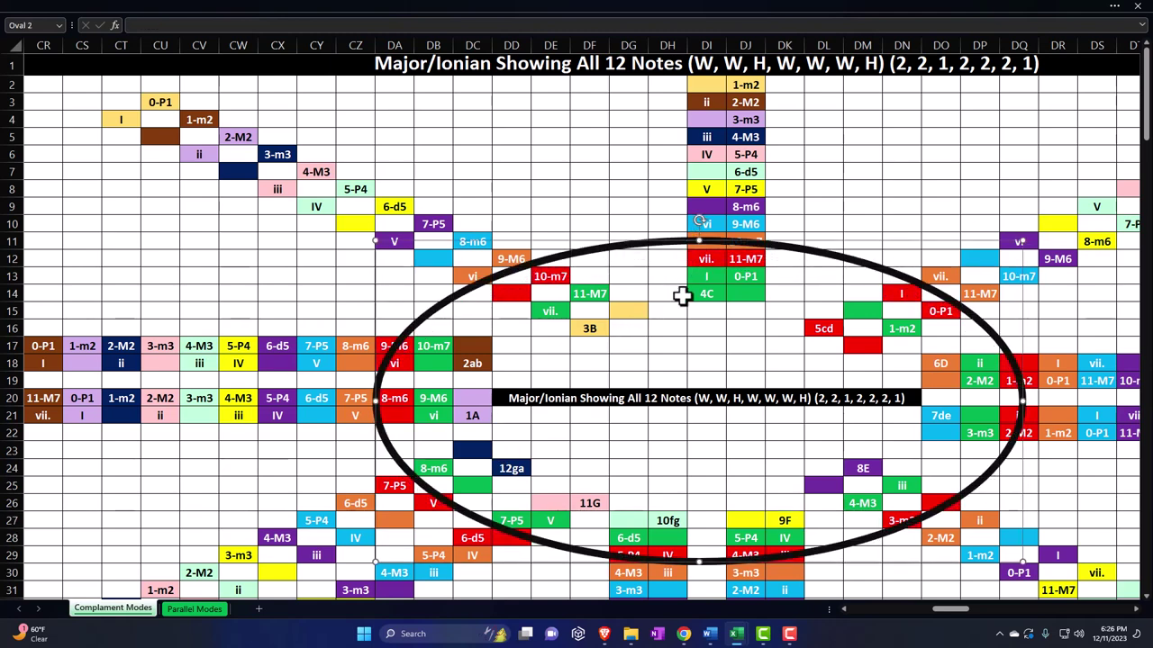
left_click_drag(695, 552, 699, 573)
left_click_drag(375, 407, 342, 407)
left_click_drag(1025, 410, 1057, 408)
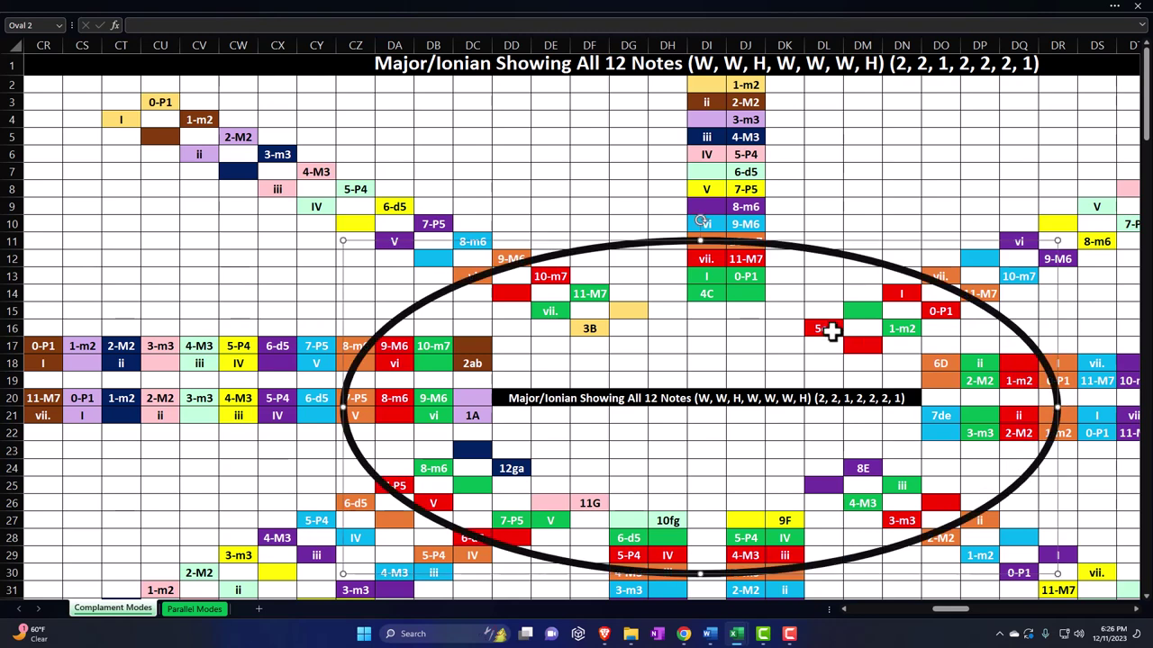
Verify formulas in DL16, DQ19, DQ22, DN27 and DJ29, ending on empty cell DF7.
left_click(827, 330)
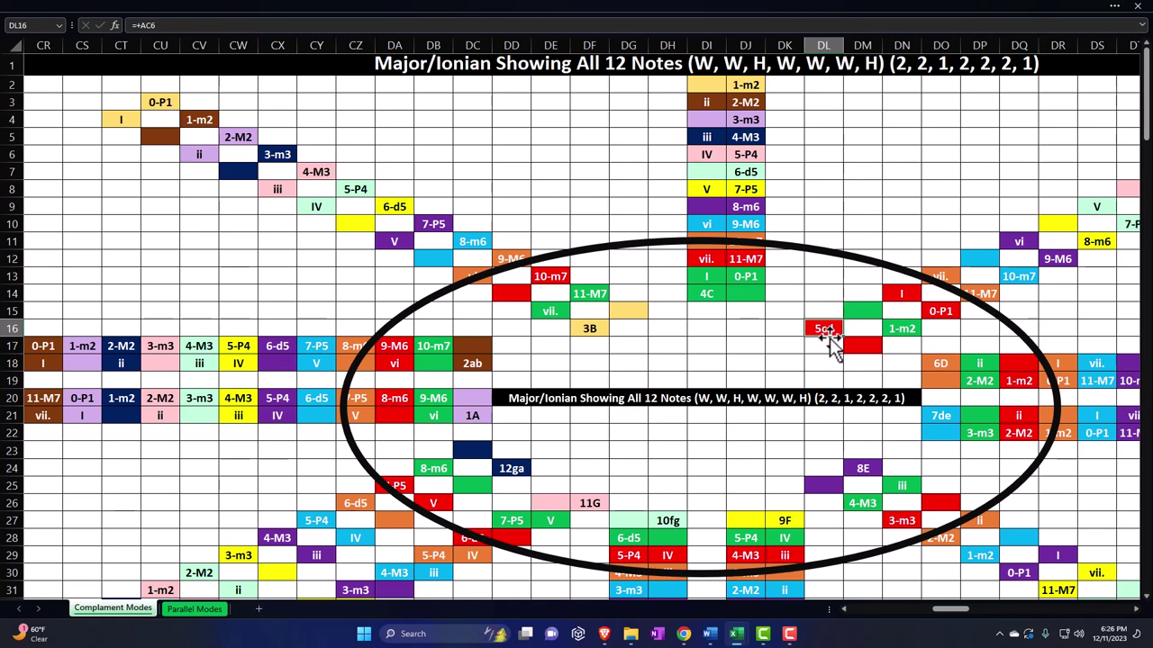
left_click(1021, 379)
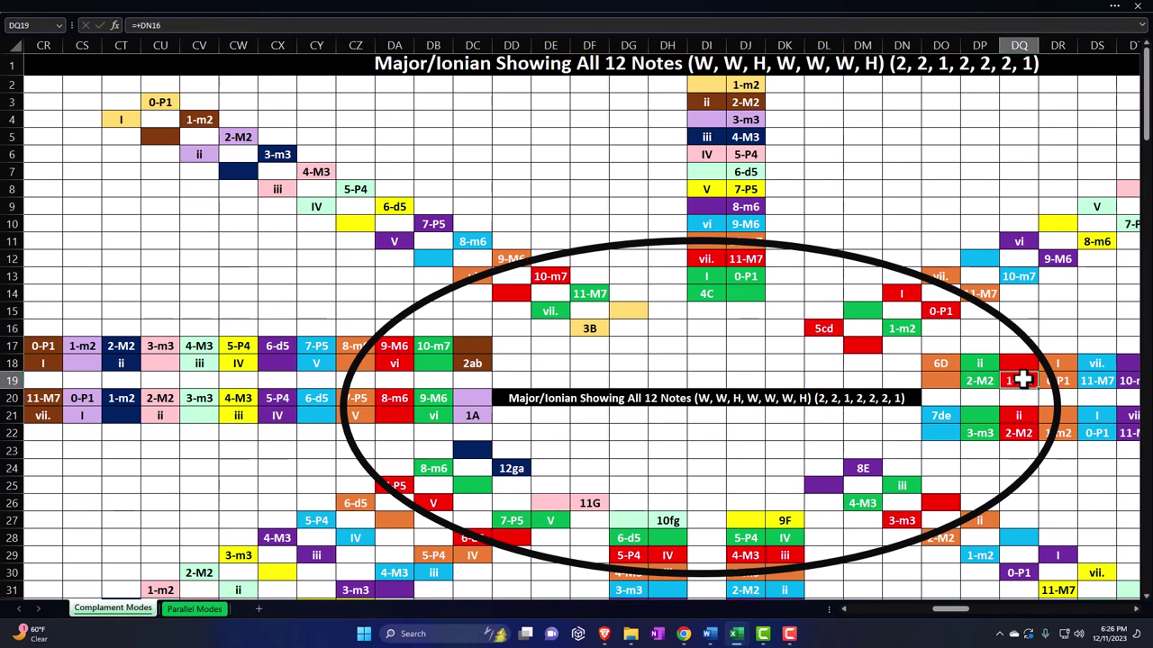
left_click(1014, 434)
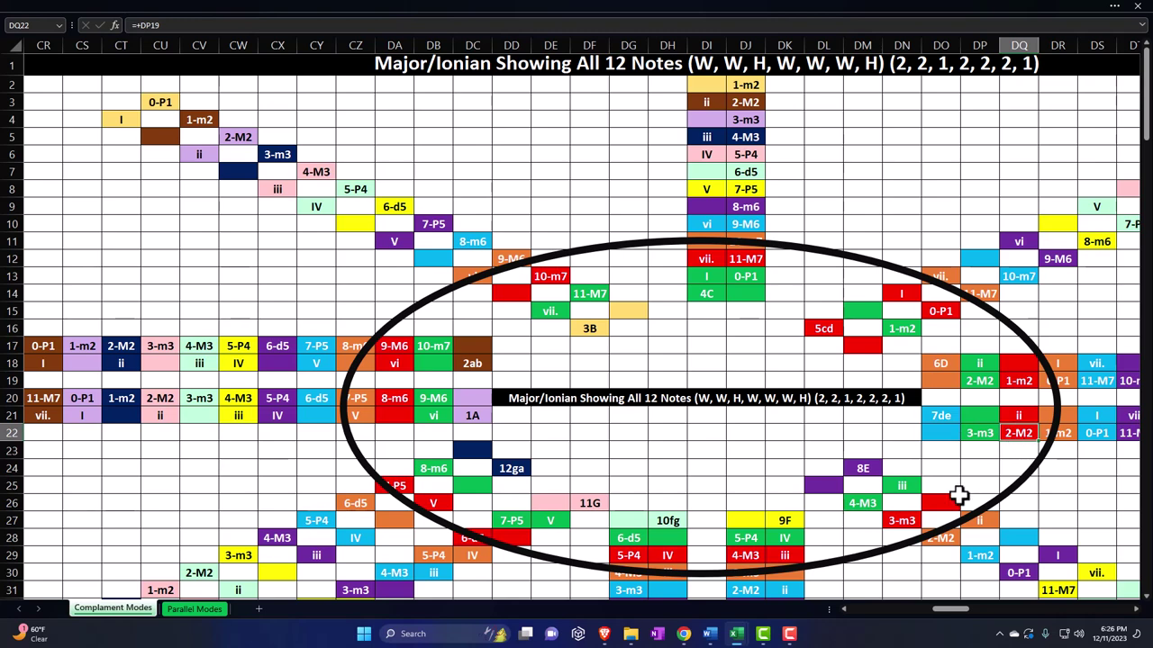
left_click(903, 519)
left_click(746, 551)
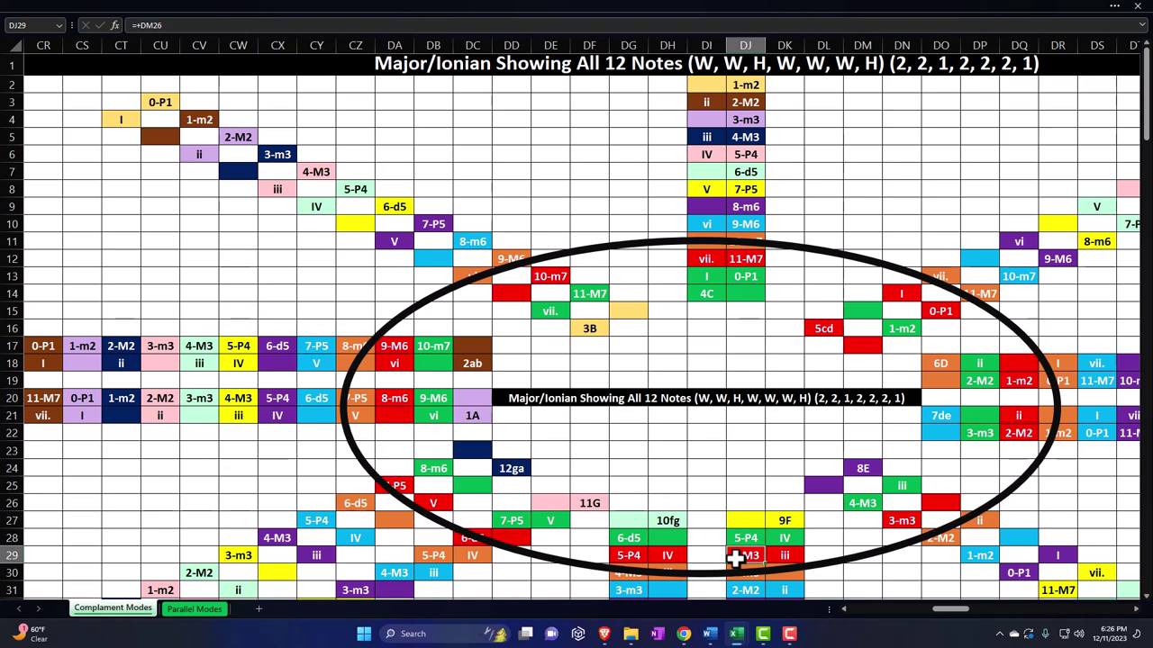
left_click(820, 160)
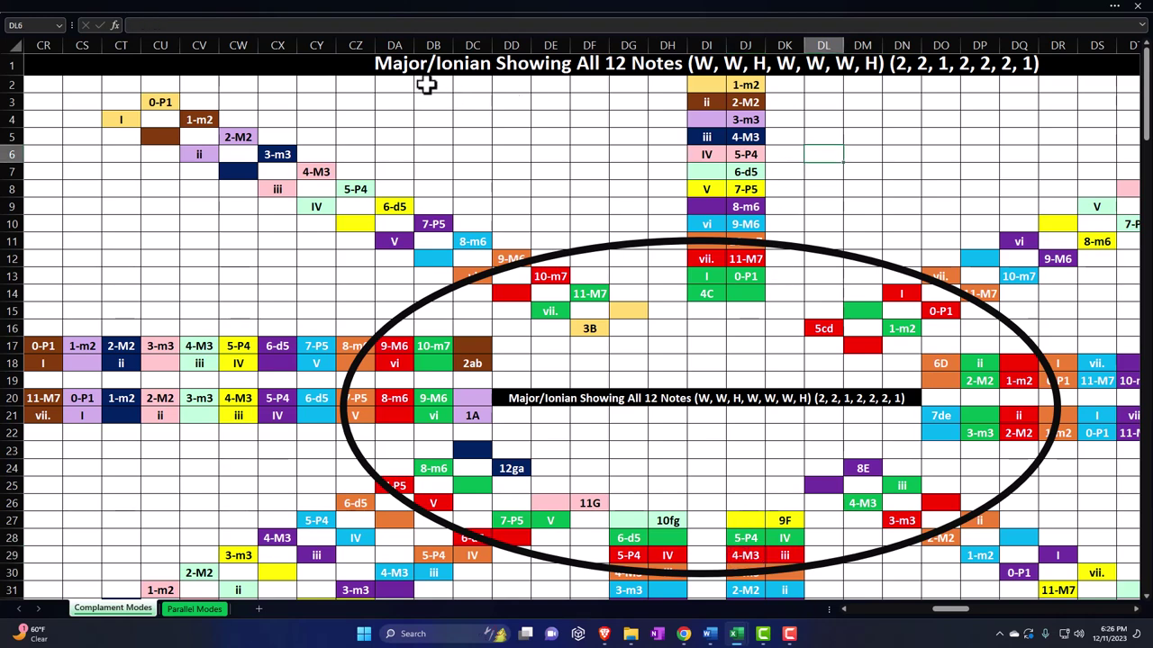
left_click(600, 167)
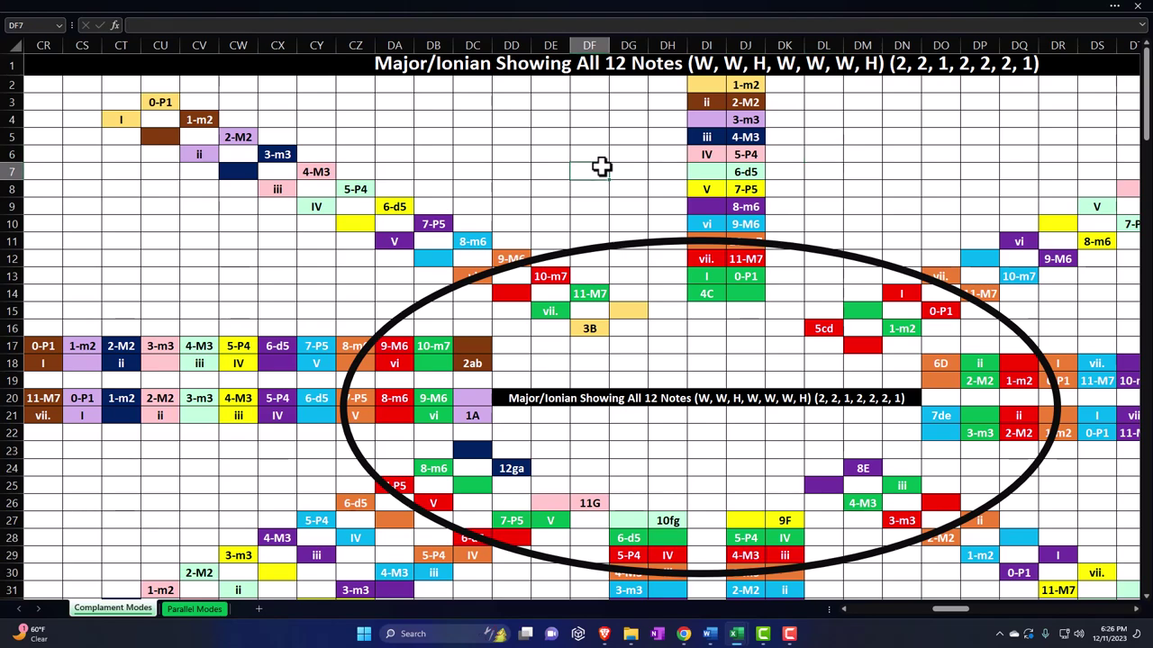
key("Right")
key("Right")
key("Right")
key("Right")
key("Right")
key("Right")
key("Right")
key("Right")
key("Right")
key("Right")
key("Right")
key("Right")
key("Right")
key("Right")
key("Right")
key("Right")
key("Right")
key("Right")
key("Right")
key("Right")
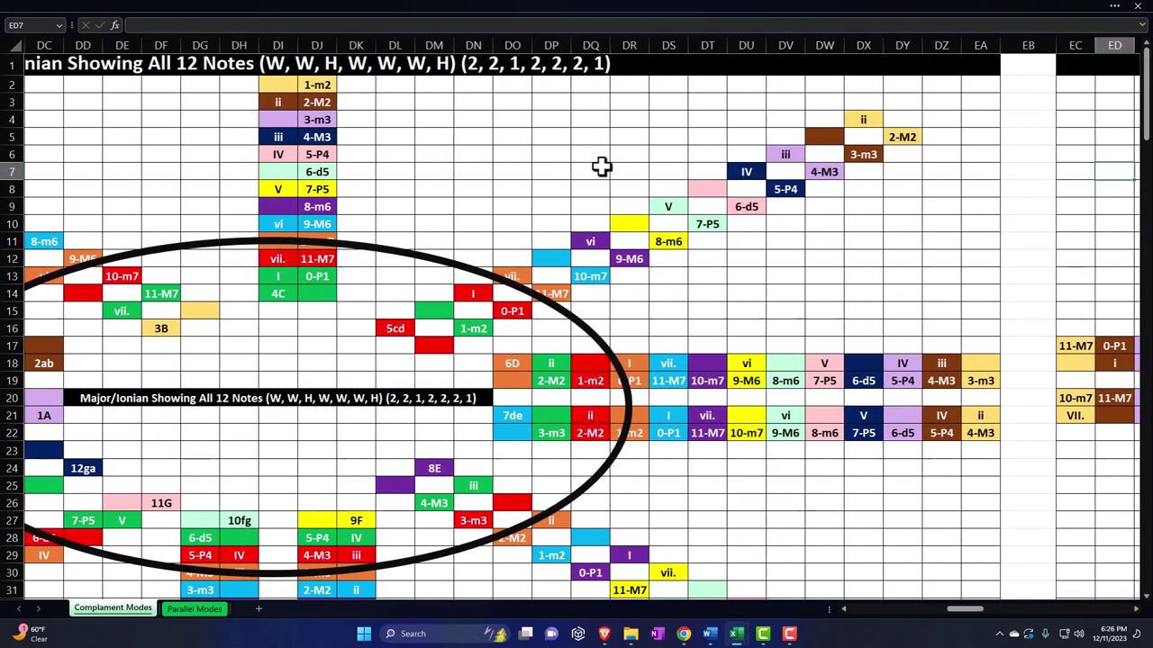
key("Right")
key("Right")
key("Right")
key("Right")
key("Right")
key("Right")
key("Right")
key("Right")
key("Right")
key("Right")
key("Right")
key("Right")
key("Right")
key("Right")
key("Right")
key("Right")
key("Right")
key("Right")
key("Right")
key("Right")
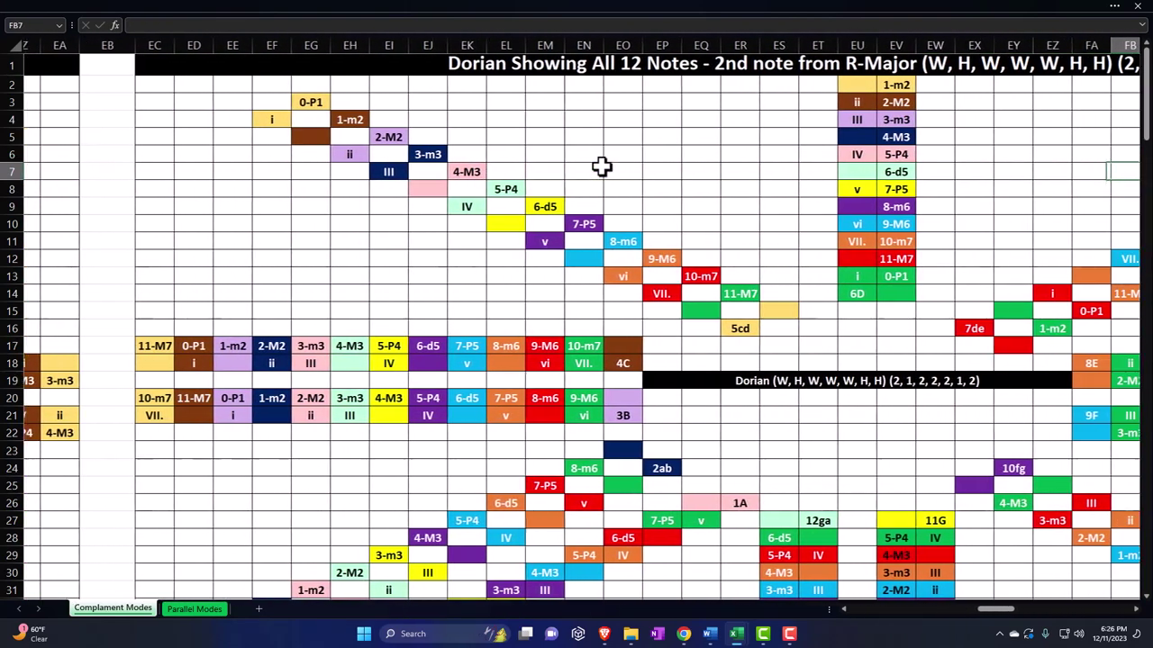
key("Right")
key("Right")
key("Right")
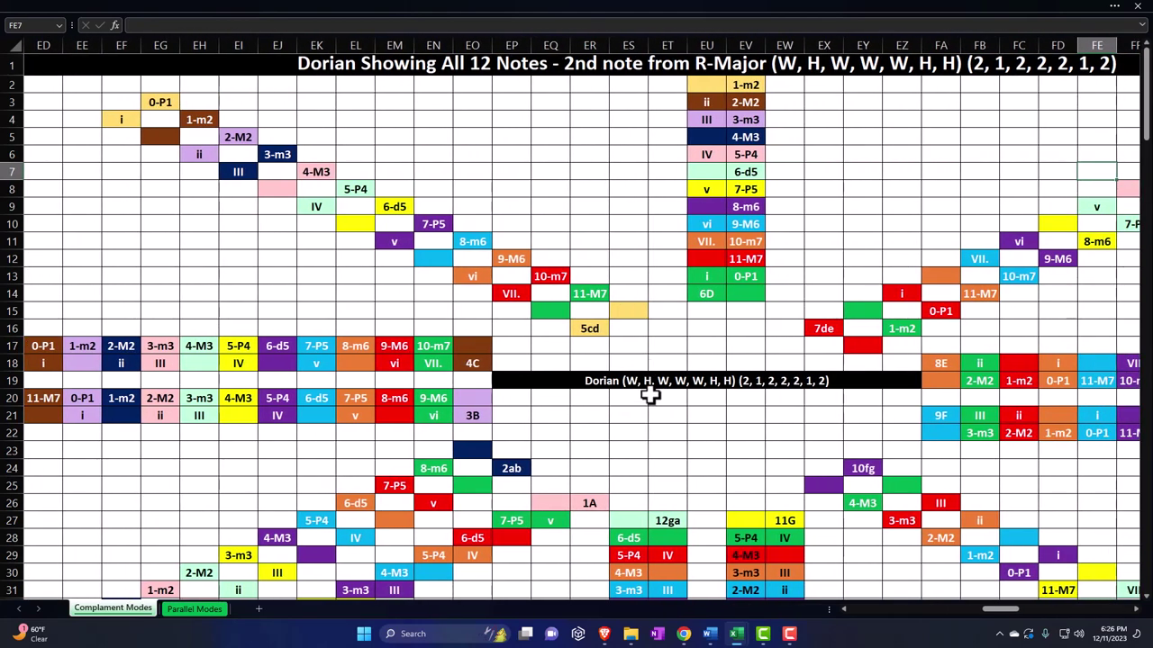
left_click_drag(589, 378, 816, 383)
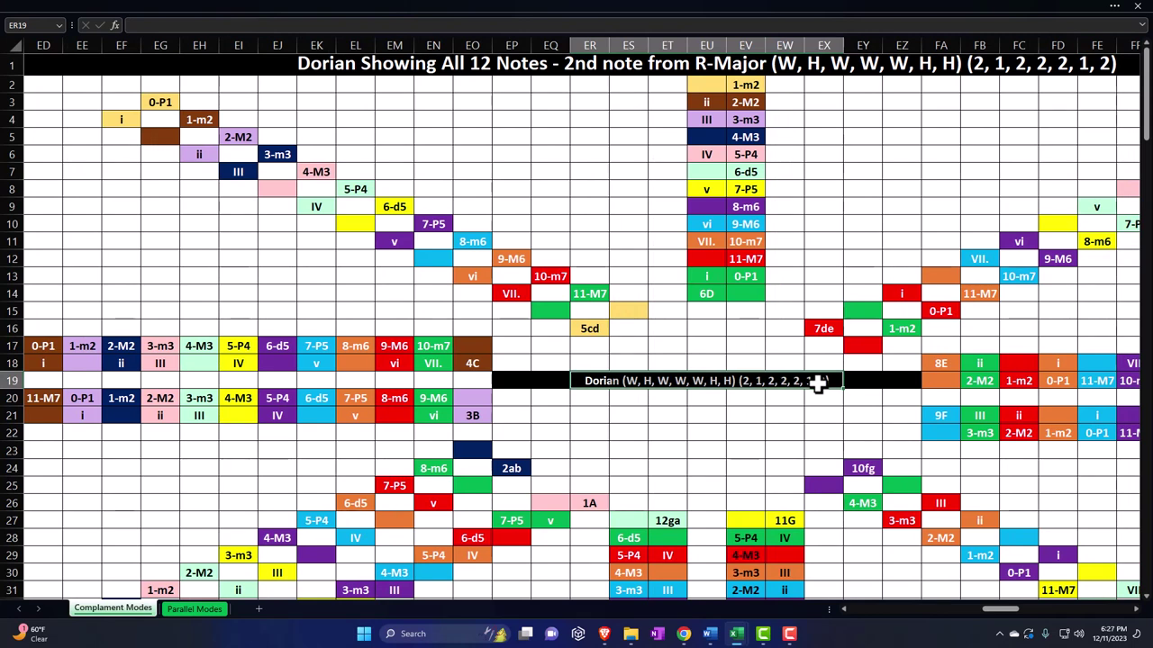
left_click(652, 235)
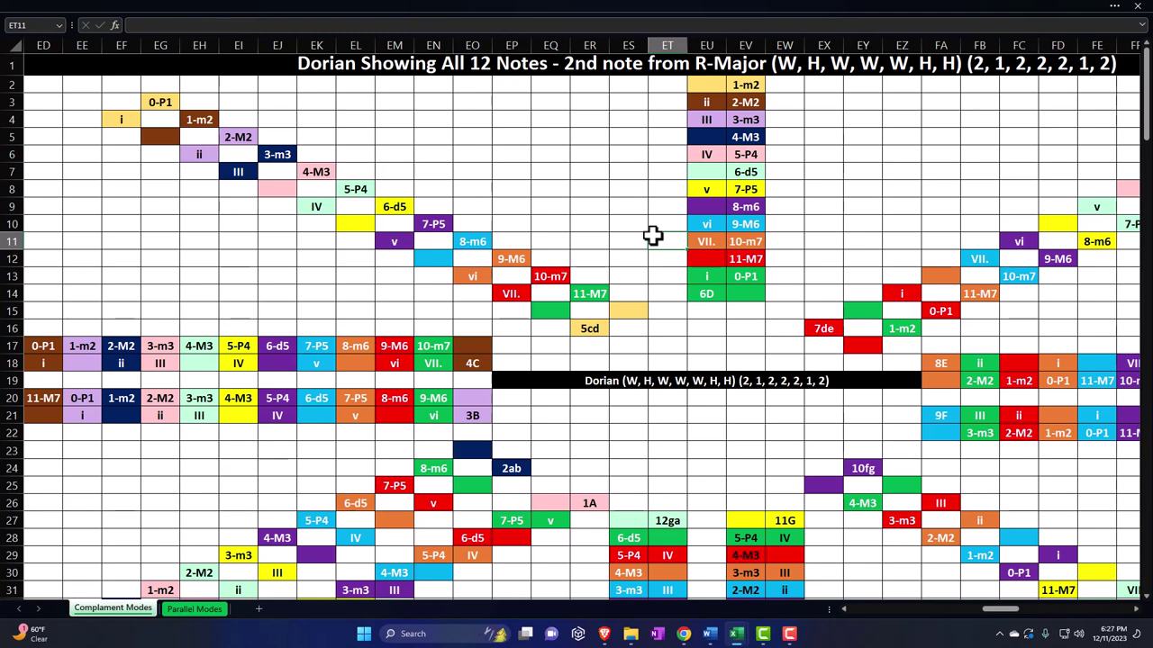
key("Left")
key("Left")
key("Left")
key("Left")
key("Left")
key("Left")
key("Left")
key("Left")
key("Left")
key("Left")
key("Left")
key("Left")
key("Left")
key("Left")
key("Left")
key("Left")
key("Left")
key("Left")
key("Left")
key("Left")
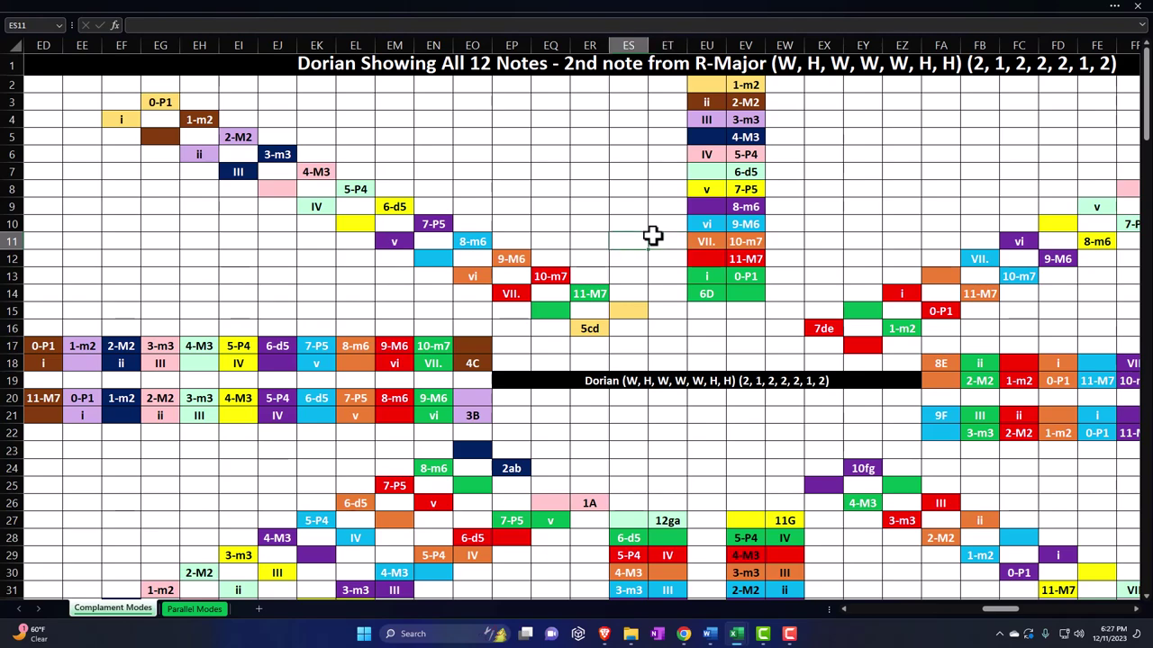
Return to the lookup tables and open the context menu for columns E through AD.
key("Left")
key("Left")
key("Left")
key("Left")
key("Left")
key("Left")
key("Left")
key("Left")
key("Left")
key("Left")
key("Left")
key("Left")
key("Left")
key("Left")
key("Left")
key("Left")
key("Left")
key("Left")
key("Left")
key("Left")
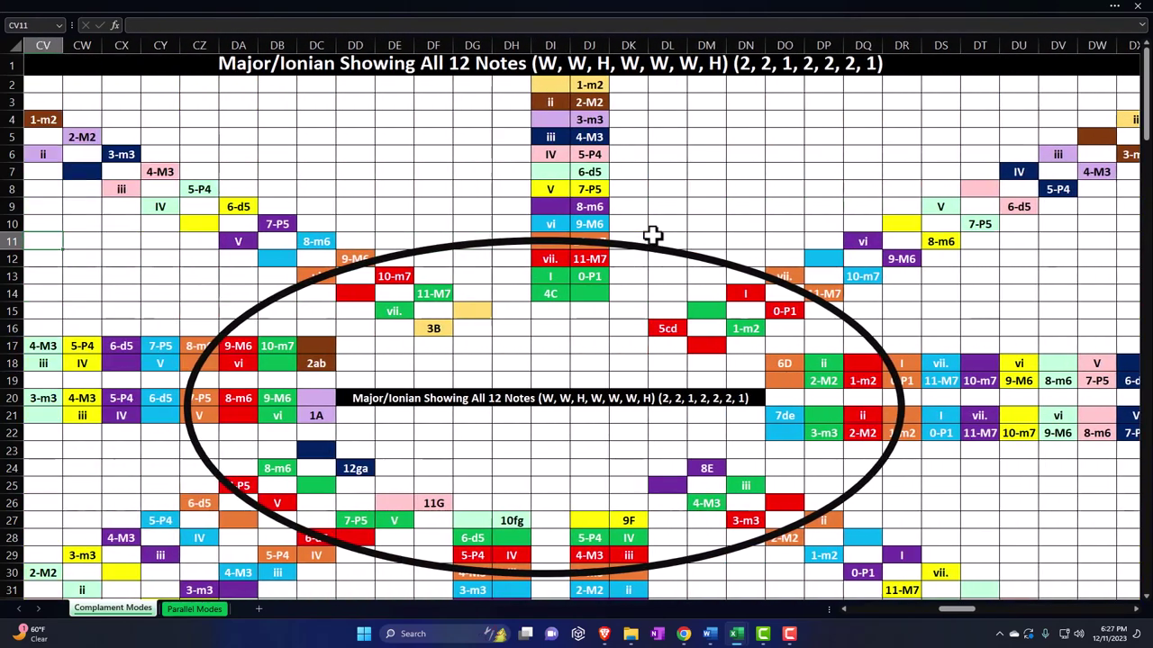
key("Left")
key("Left")
key("Left")
key("Left")
key("Left")
key("Left")
key("Left")
key("Left")
key("Left")
key("Left")
key("Left")
key("Left")
key("Left")
key("Left")
key("Left")
key("Left")
key("Left")
key("Left")
key("Left")
key("Left")
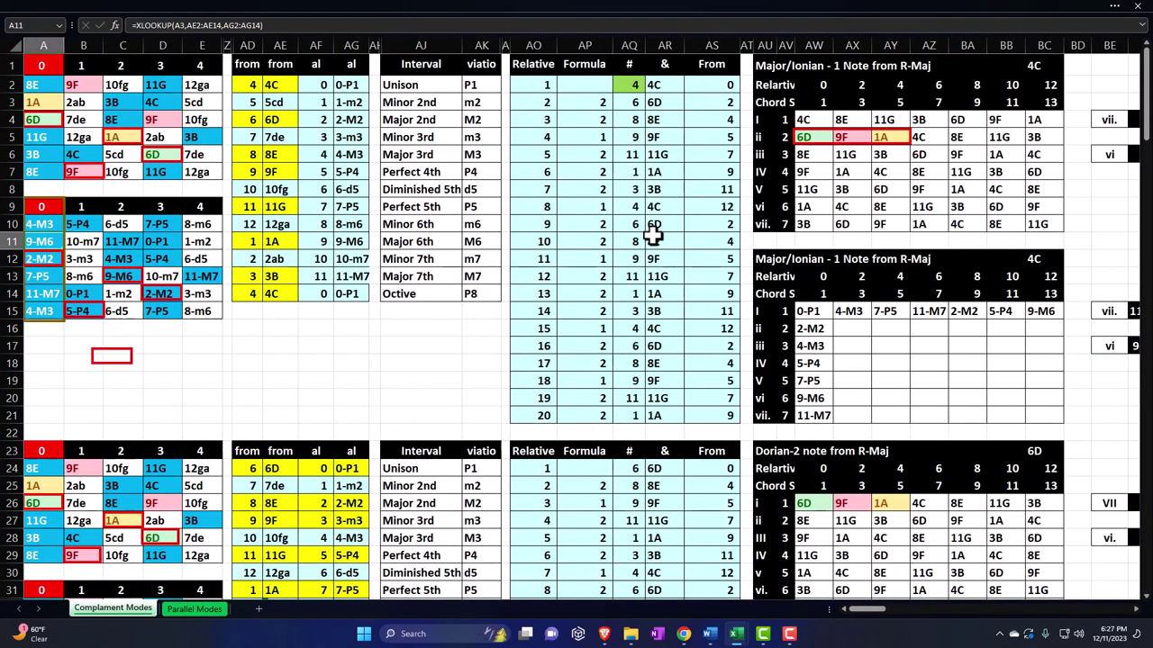
left_click_drag(202, 45, 258, 47)
right_click(228, 110)
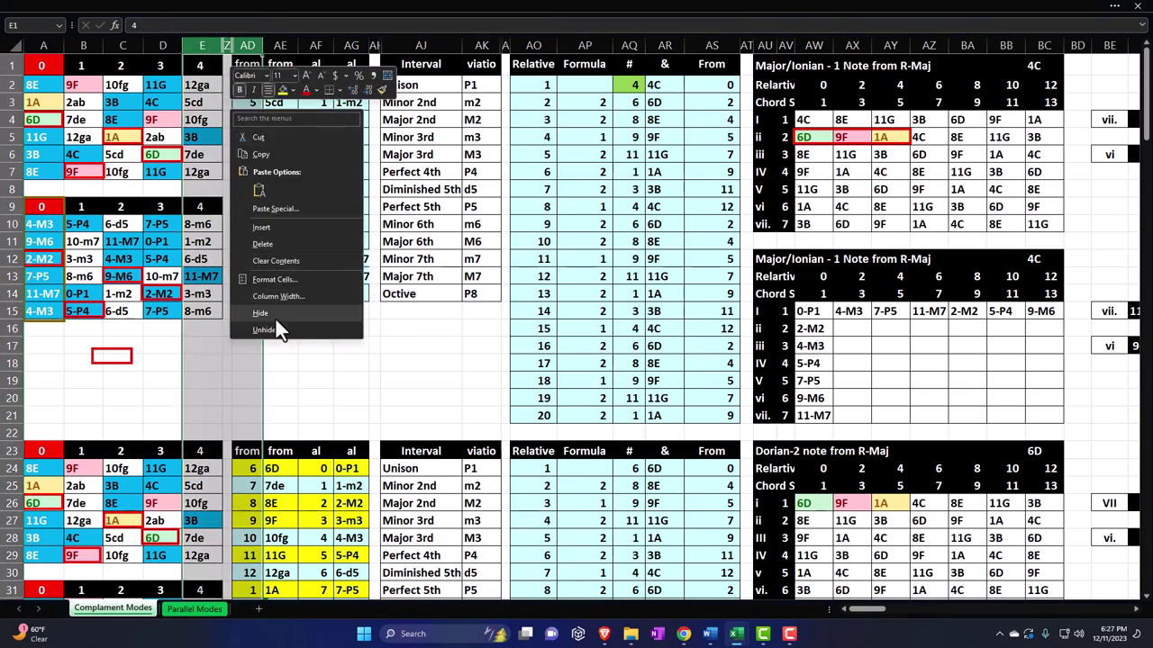